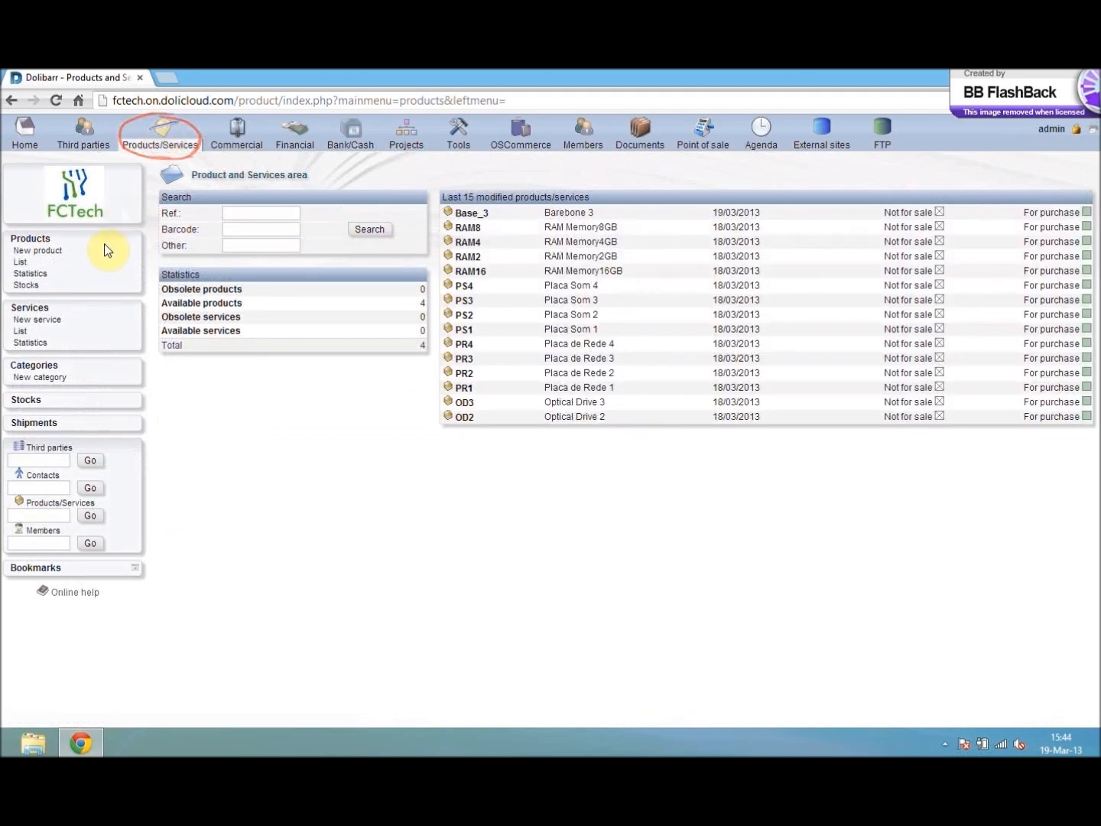
- Check the product list's stock and start a new supplier order for PC Base
{"action": "left_click", "coordinate": [24, 266]}
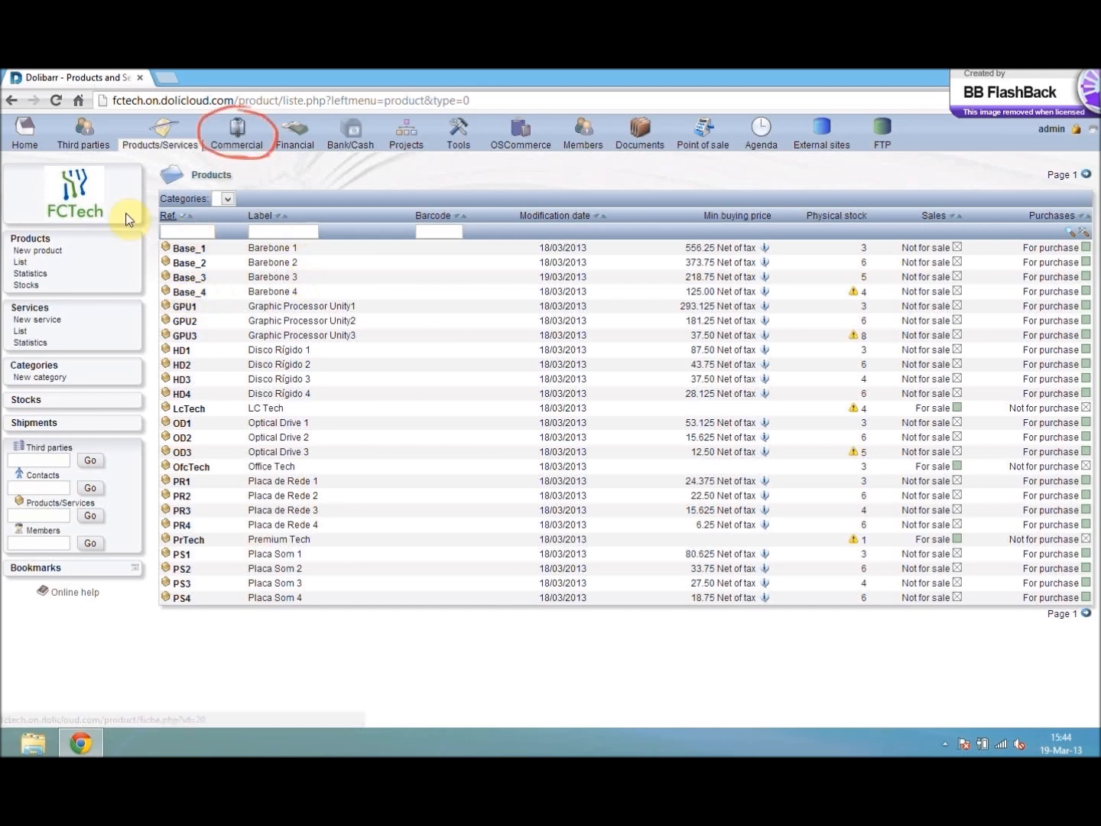
{"action": "left_click", "coordinate": [237, 134]}
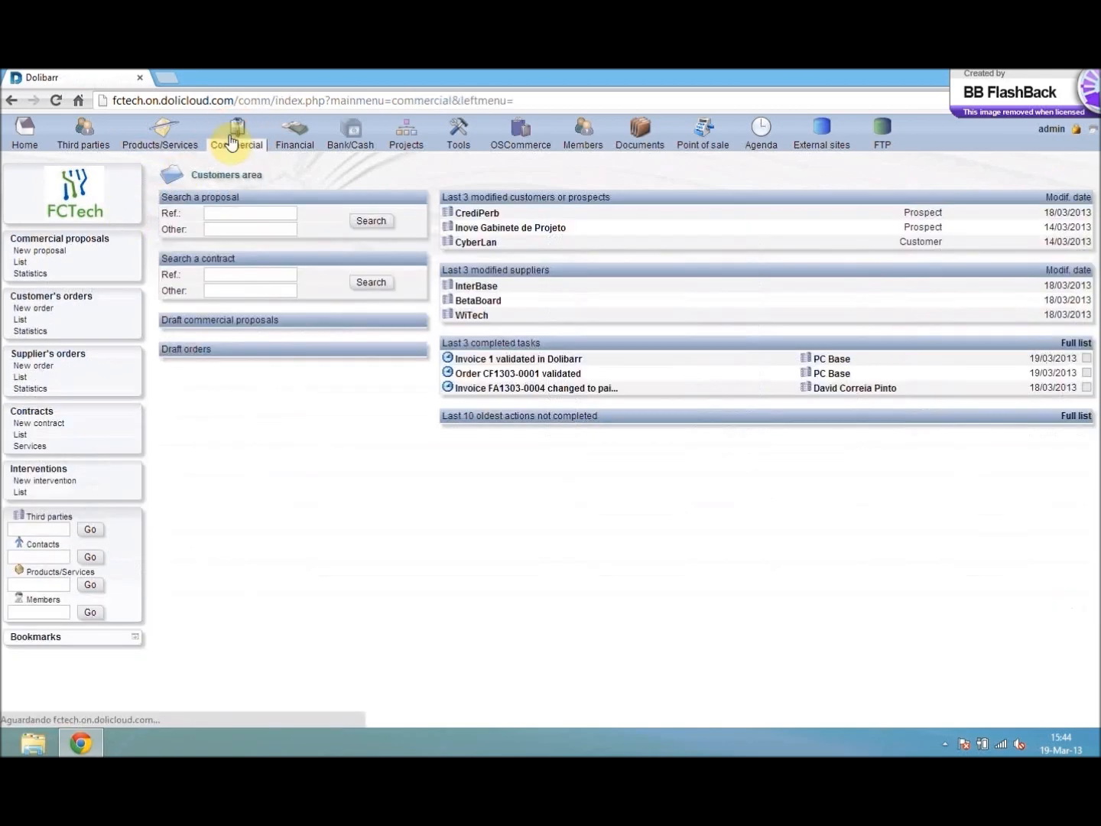
{"action": "left_click", "coordinate": [40, 366]}
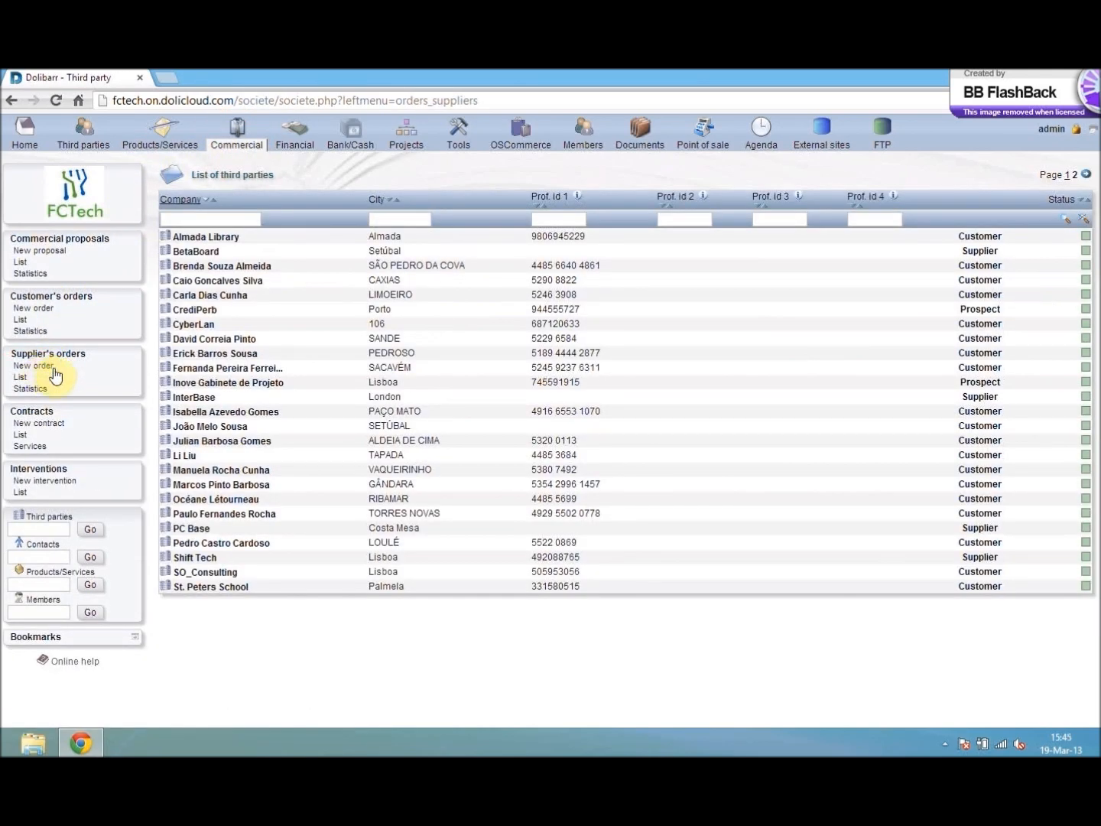
{"action": "left_click", "coordinate": [197, 527]}
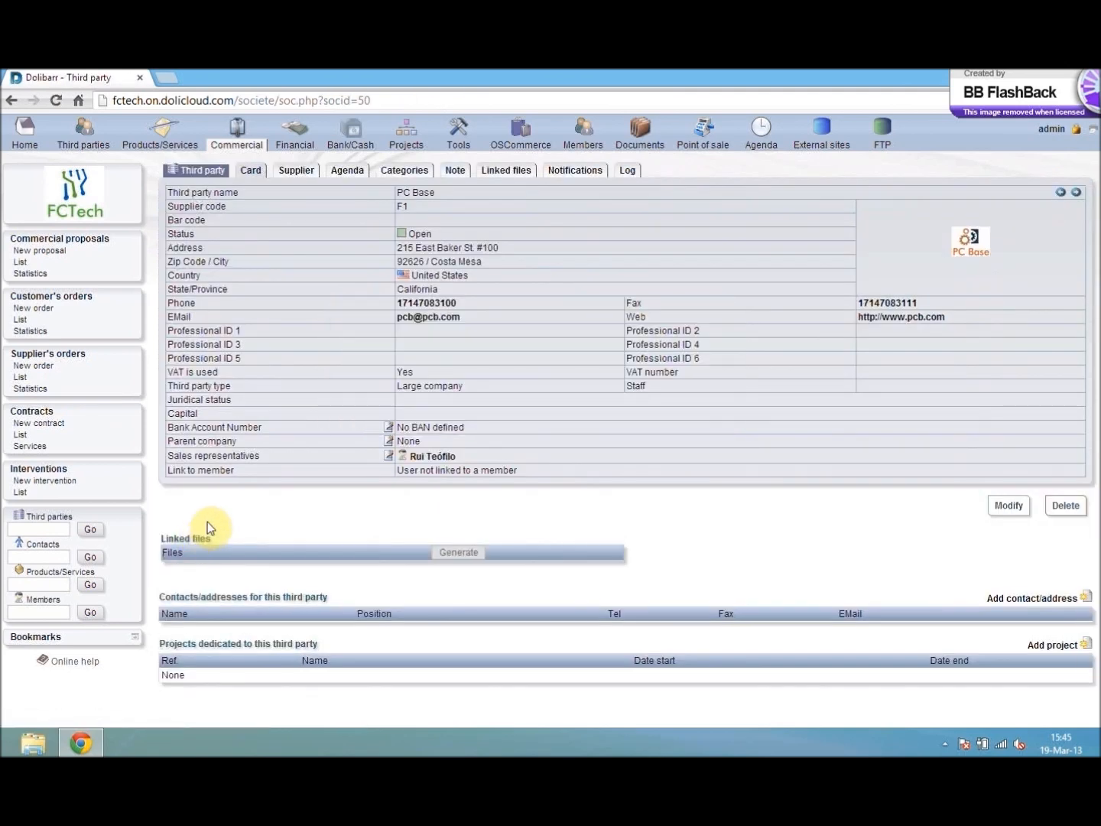
{"action": "left_click", "coordinate": [298, 171]}
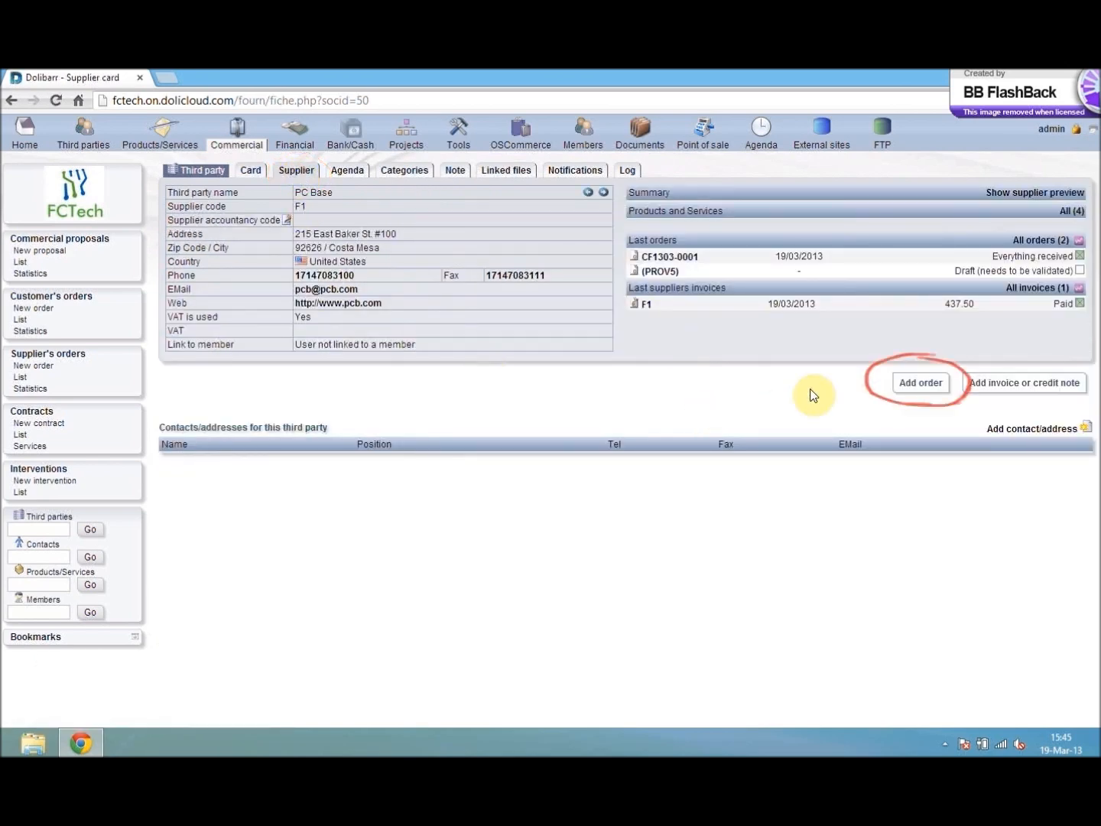
{"action": "left_click", "coordinate": [919, 384]}
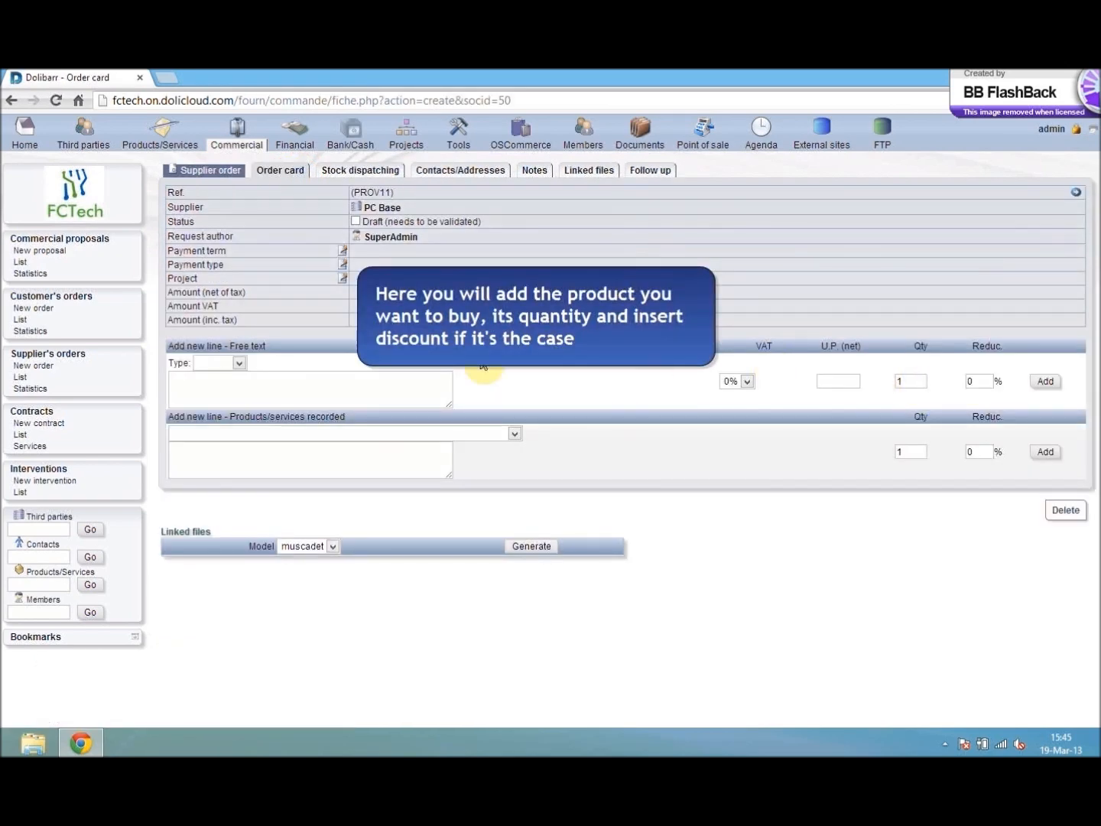
- Add 2 units of the recorded product Base_4 (Barebone 4) to the supplier order and validate the order
{"action": "left_click", "coordinate": [398, 441]}
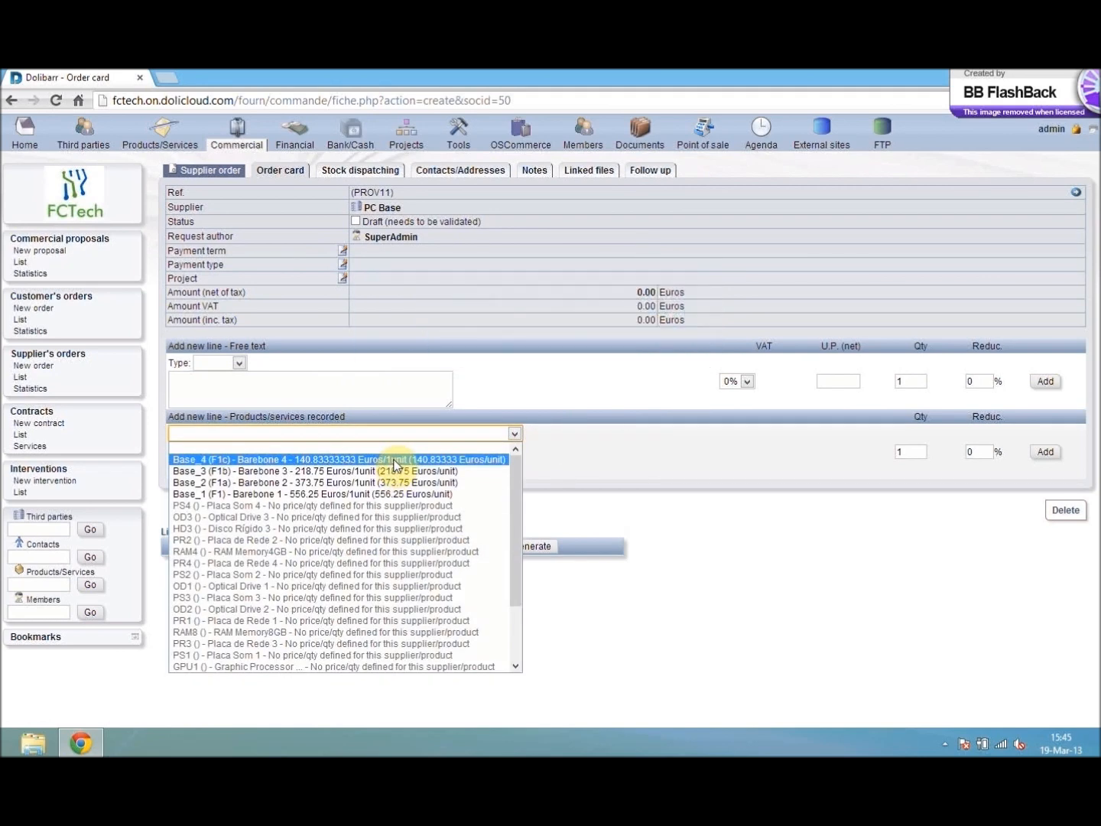
{"action": "left_click", "coordinate": [217, 460]}
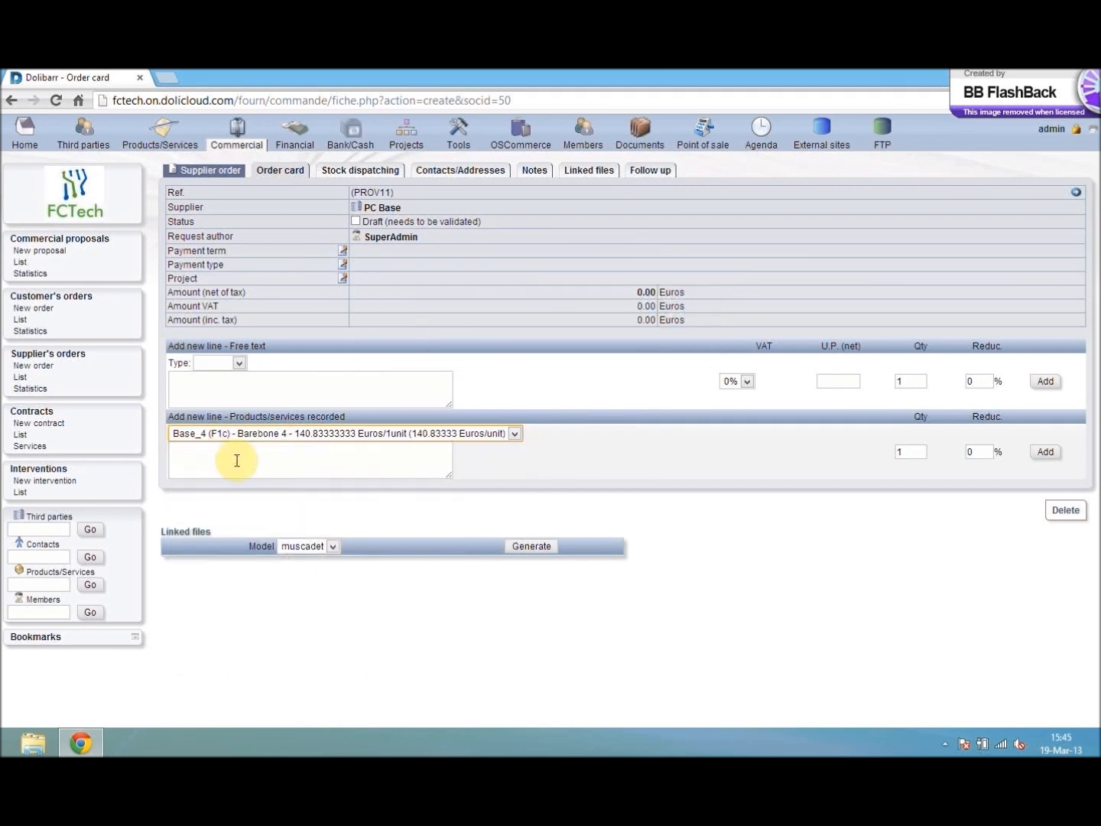
{"action": "left_click", "coordinate": [909, 451]}
{"action": "left_click_drag", "start_coordinate": [911, 452], "coordinate": [889, 452]}
{"action": "type", "text": "2"}
{"action": "left_click", "coordinate": [1047, 452]}
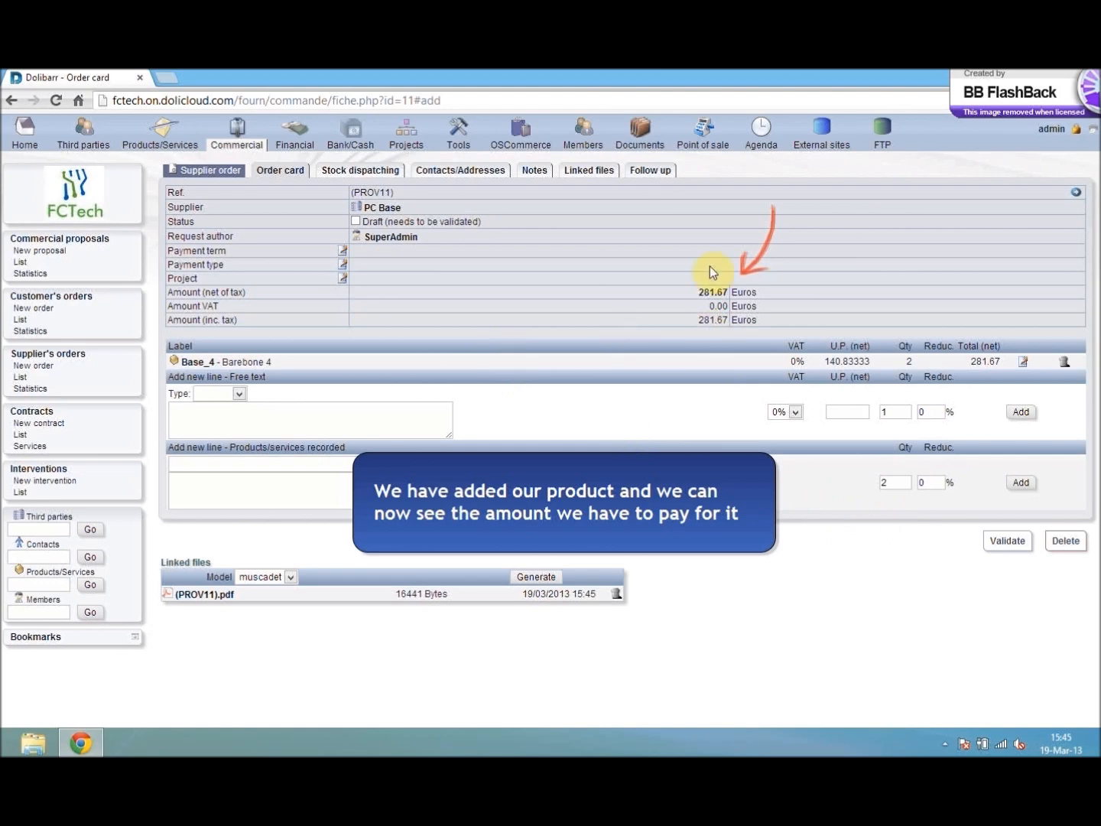
{"action": "left_click", "coordinate": [994, 540]}
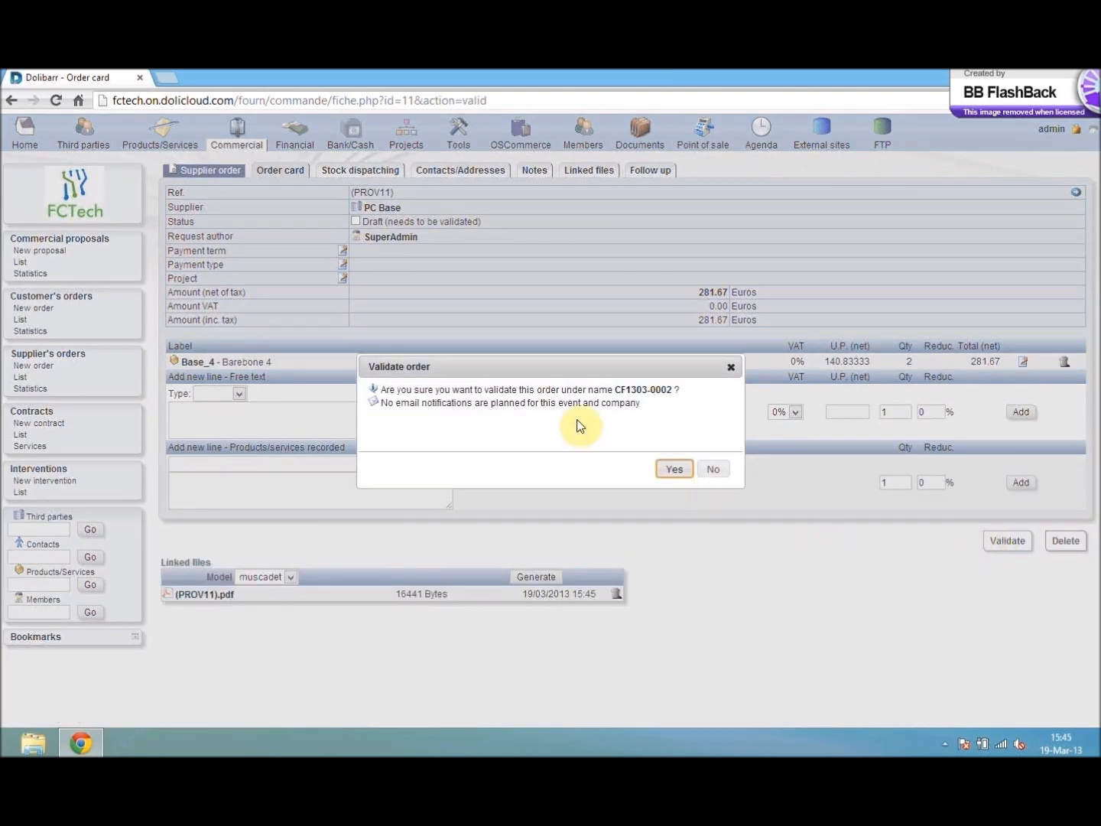
{"action": "left_click", "coordinate": [670, 469]}
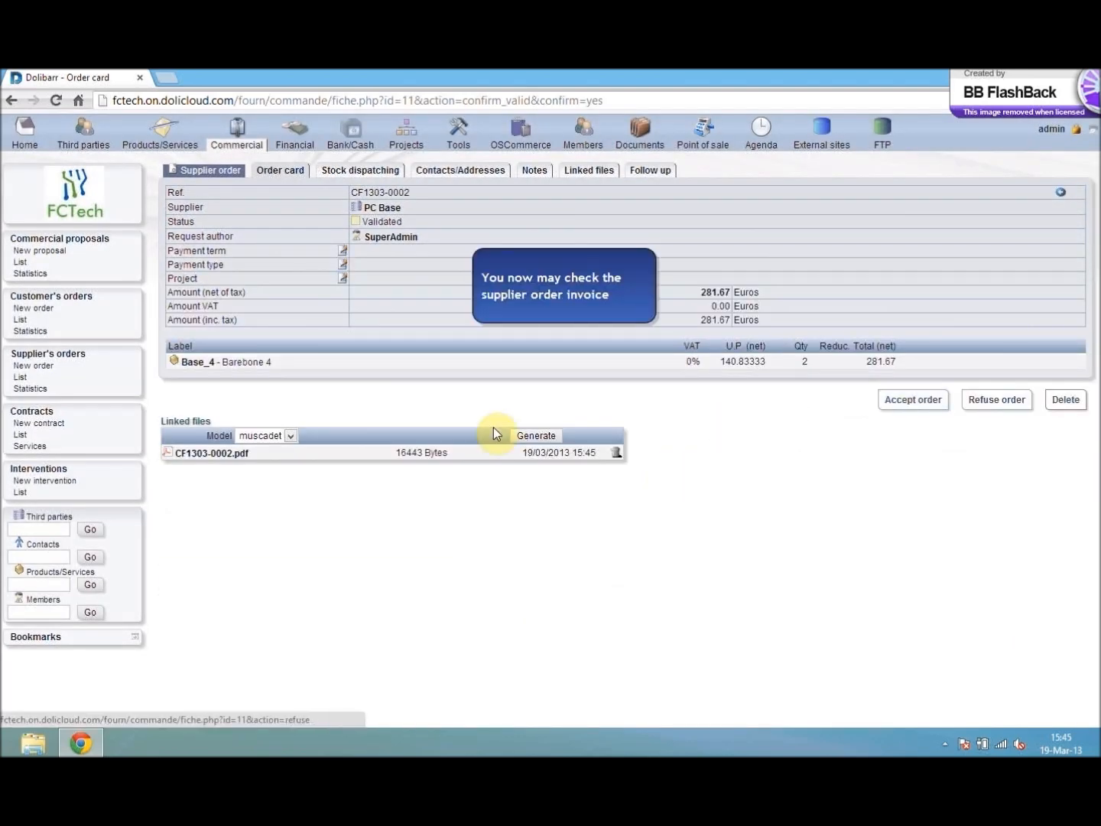
- Save the supplier order's PDF to the Downloads folder and review the supplier address and product details in it
{"action": "left_click", "coordinate": [172, 455]}
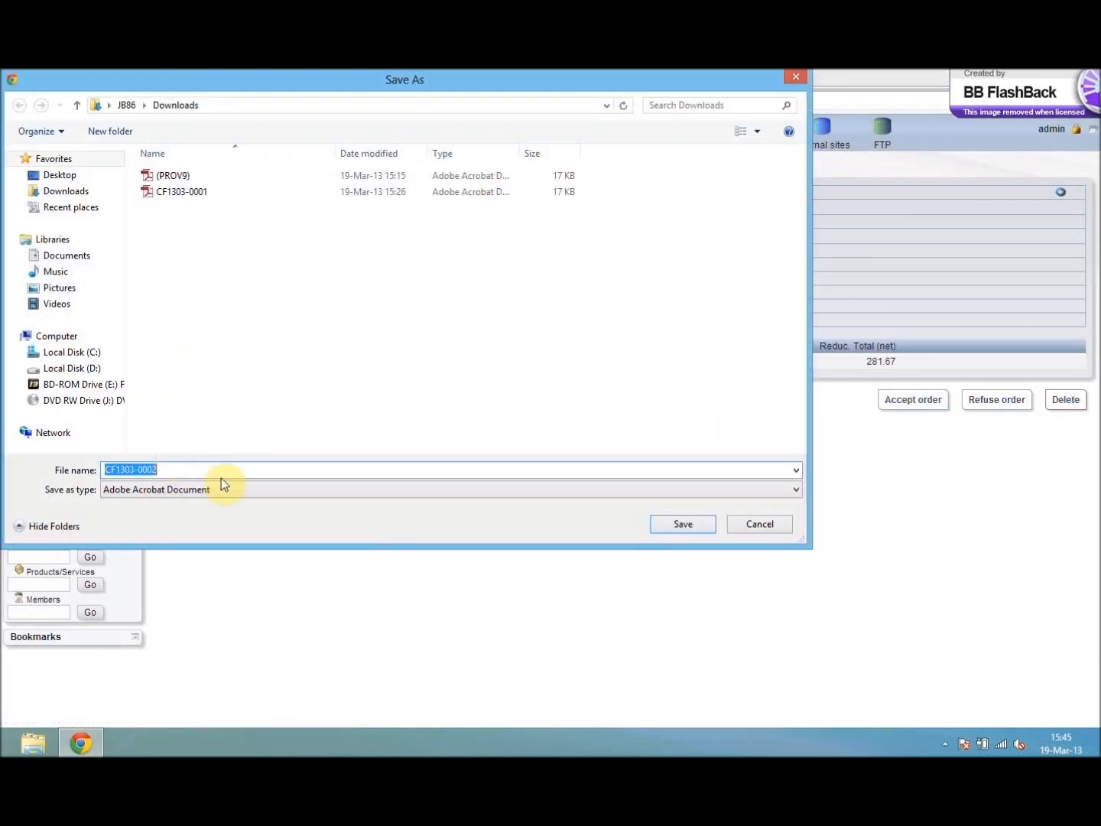
{"action": "left_click", "coordinate": [684, 525]}
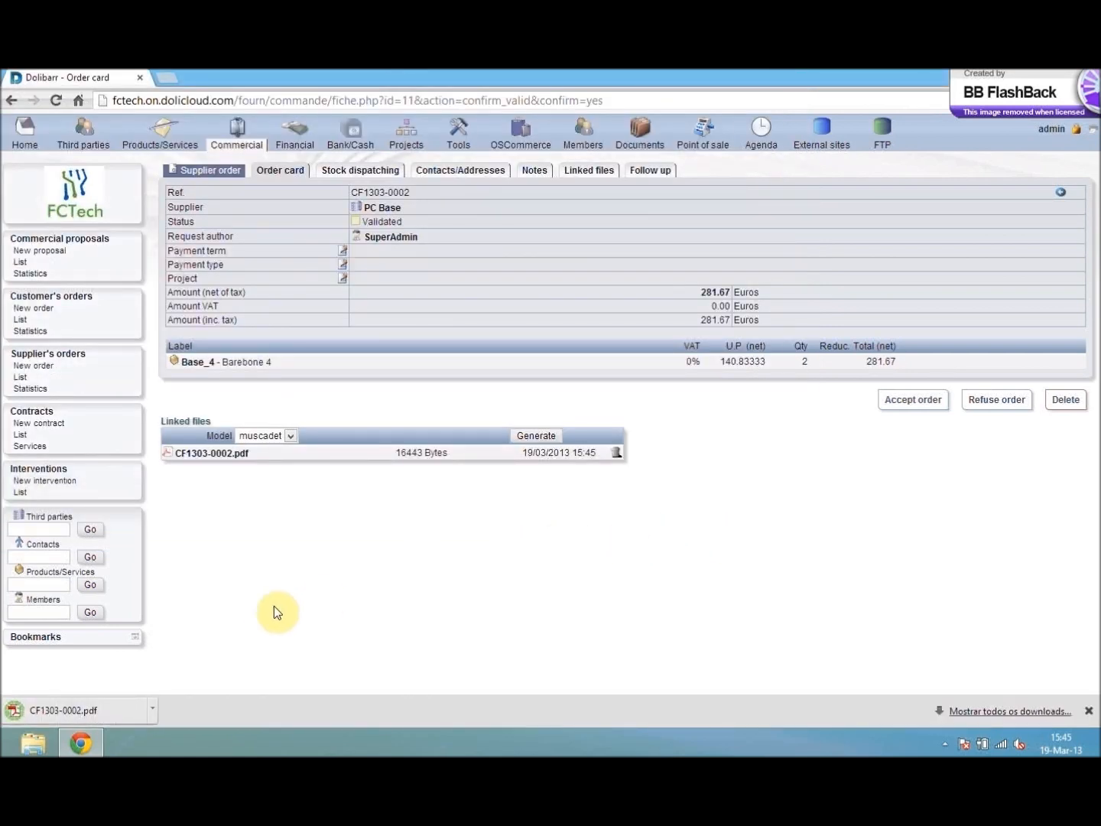
{"action": "left_click", "coordinate": [86, 708]}
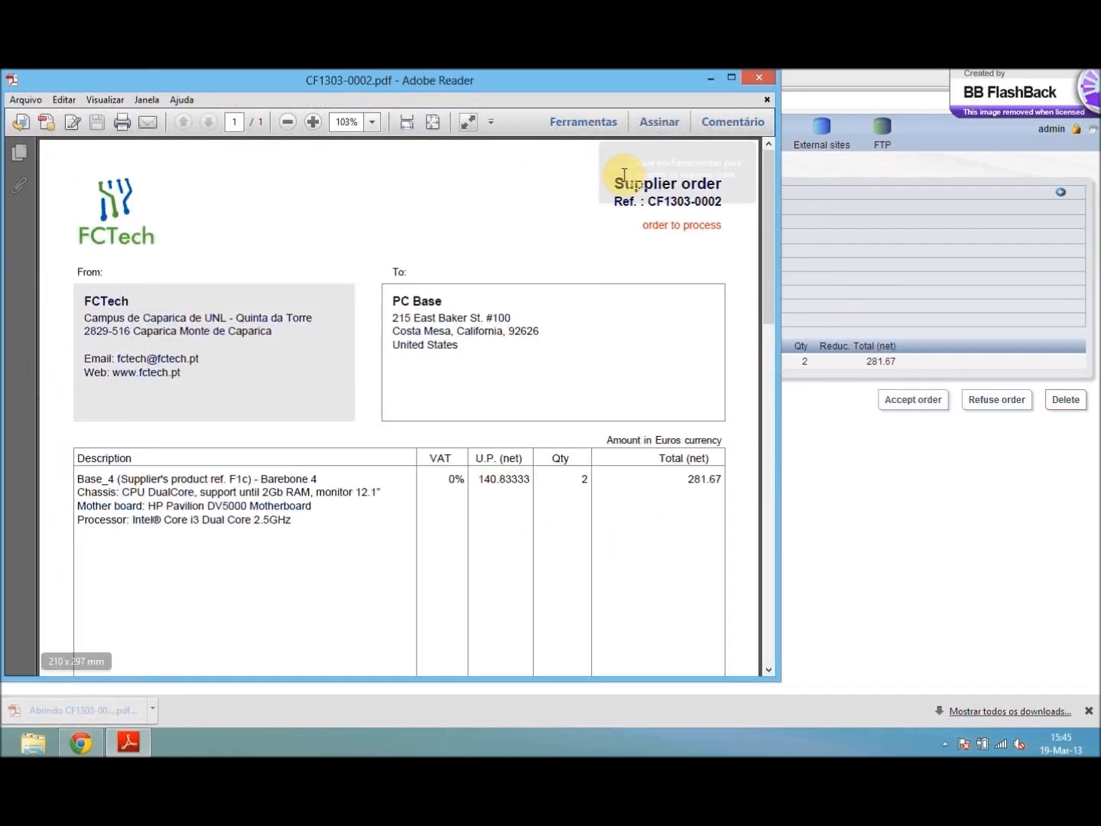
{"action": "left_click", "coordinate": [731, 78]}
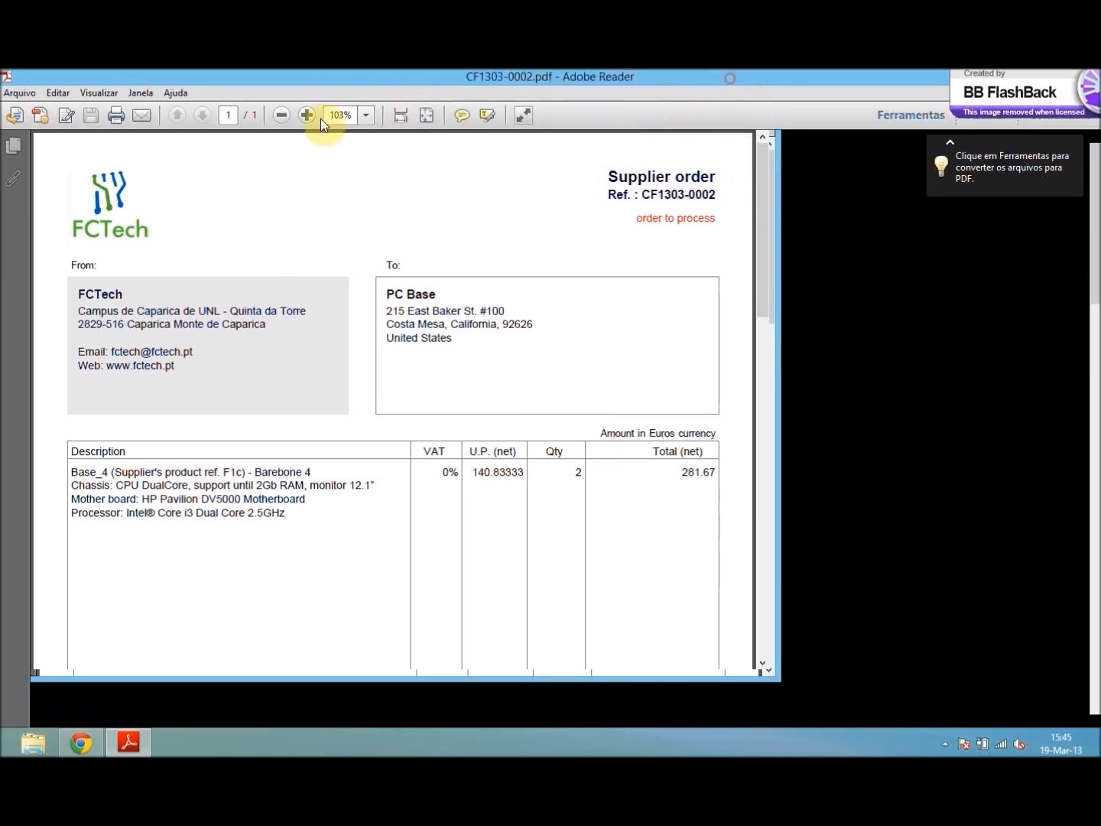
{"action": "left_click", "coordinate": [307, 114]}
{"action": "left_click", "coordinate": [276, 115]}
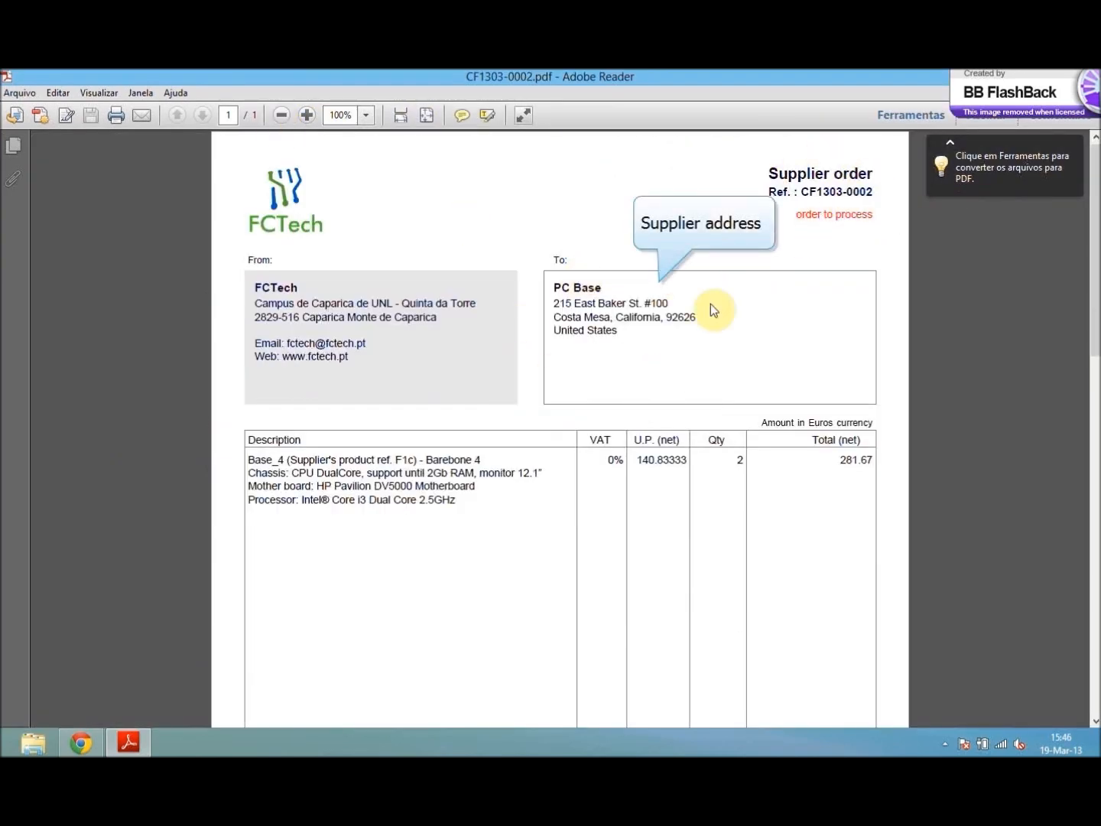
{"action": "scroll", "coordinate": [404, 533], "scroll_direction": "down", "scroll_amount": 1}
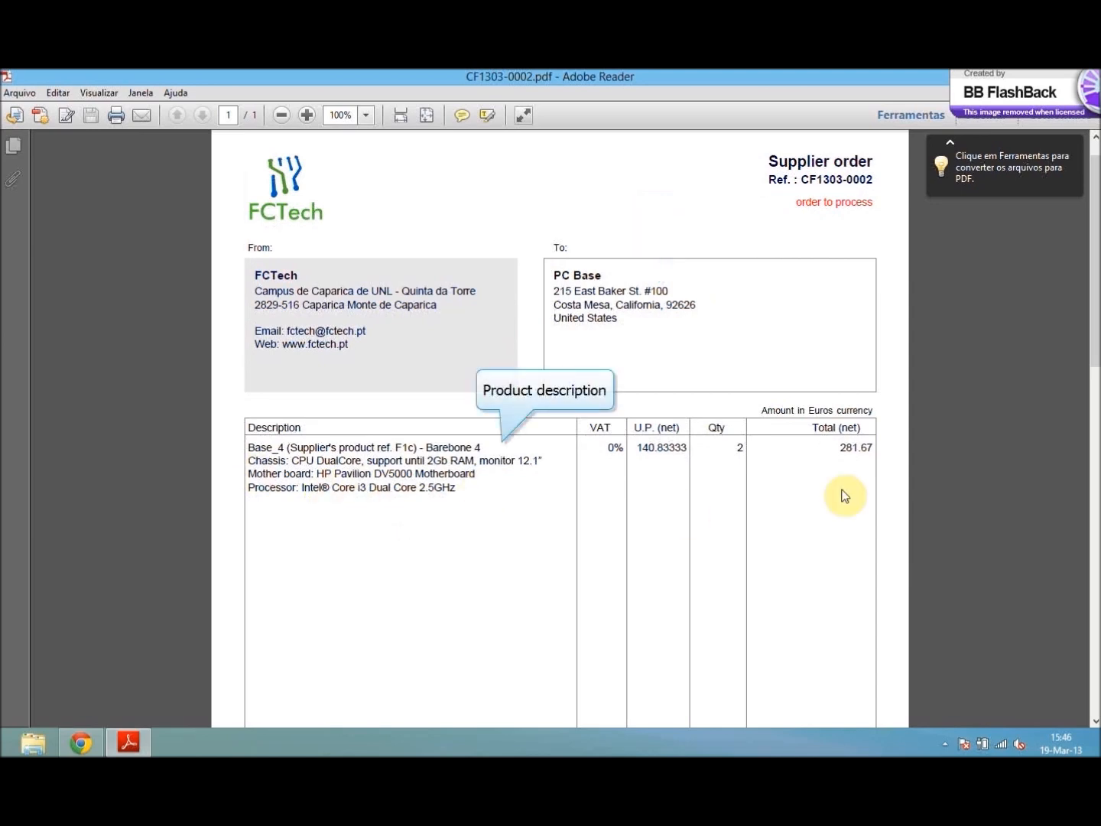
{"action": "left_click_drag", "start_coordinate": [1095, 259], "coordinate": [966, 264]}
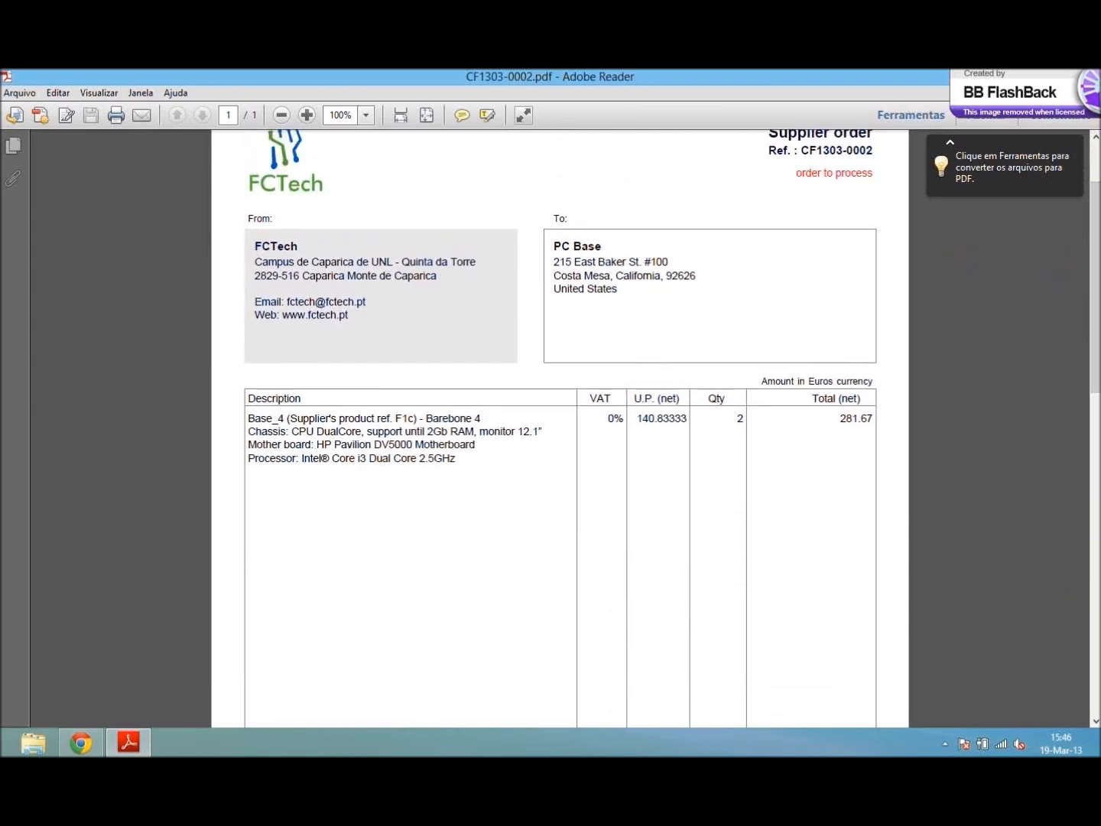
{"action": "left_click", "coordinate": [1086, 76]}
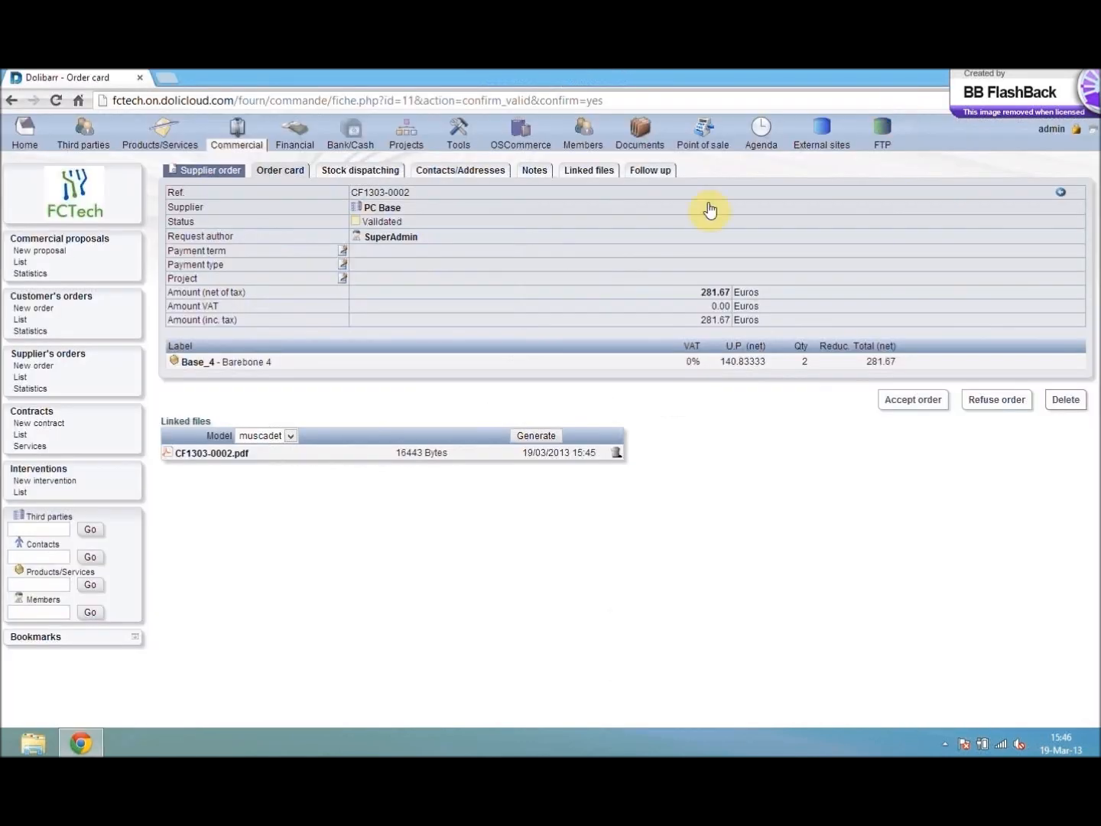
- Approve the supplier order and confirm it as made on 19/03/2013 with Phone as the order method
{"action": "left_click", "coordinate": [900, 404]}
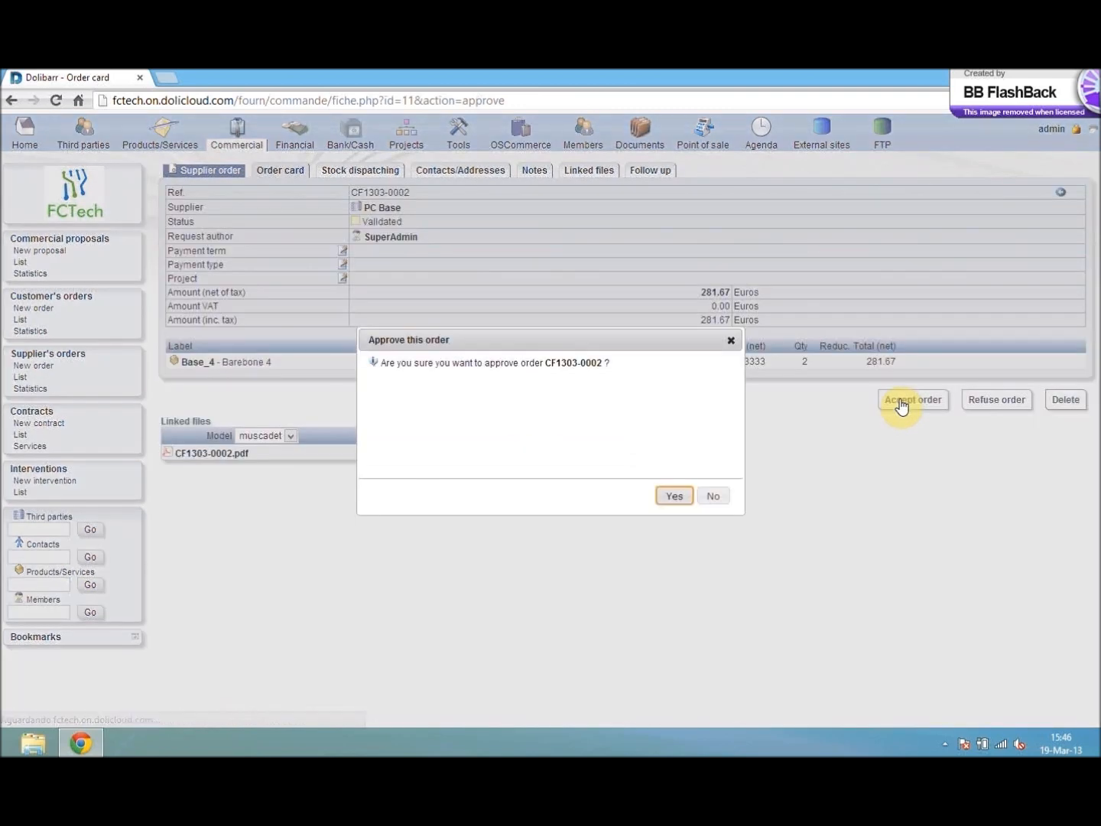
{"action": "left_click", "coordinate": [673, 497]}
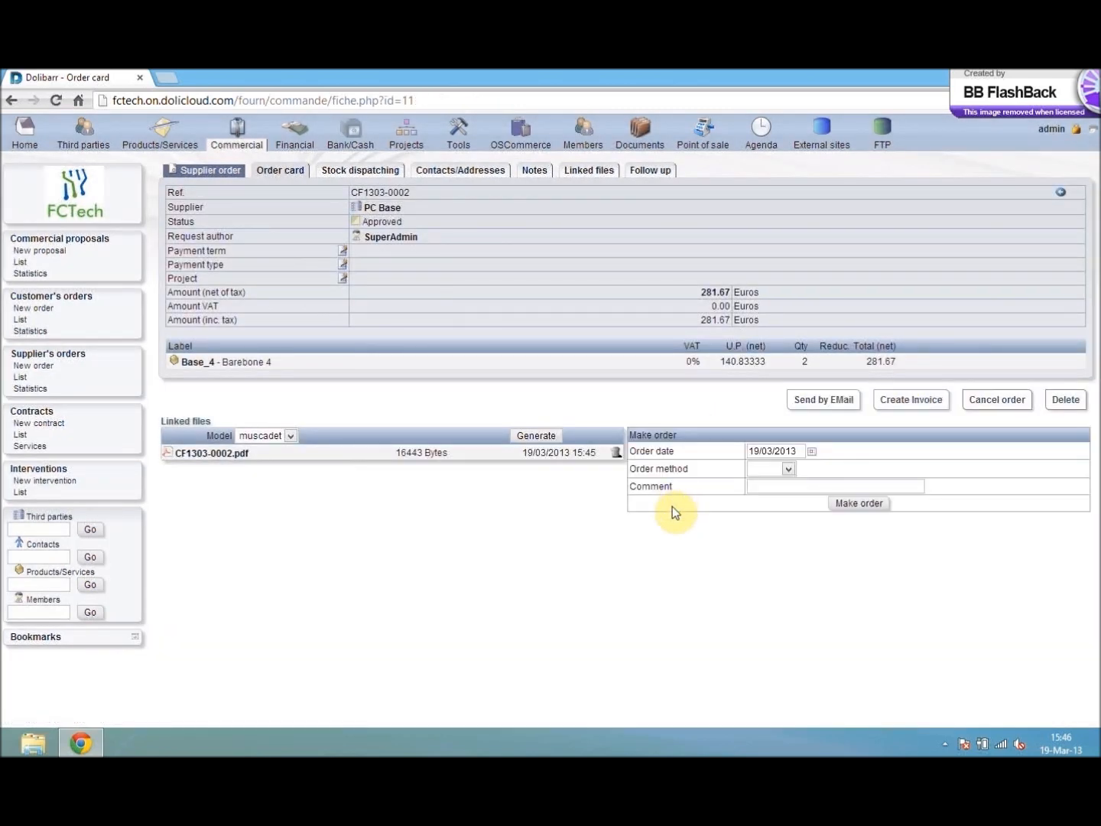
{"action": "left_click", "coordinate": [789, 471]}
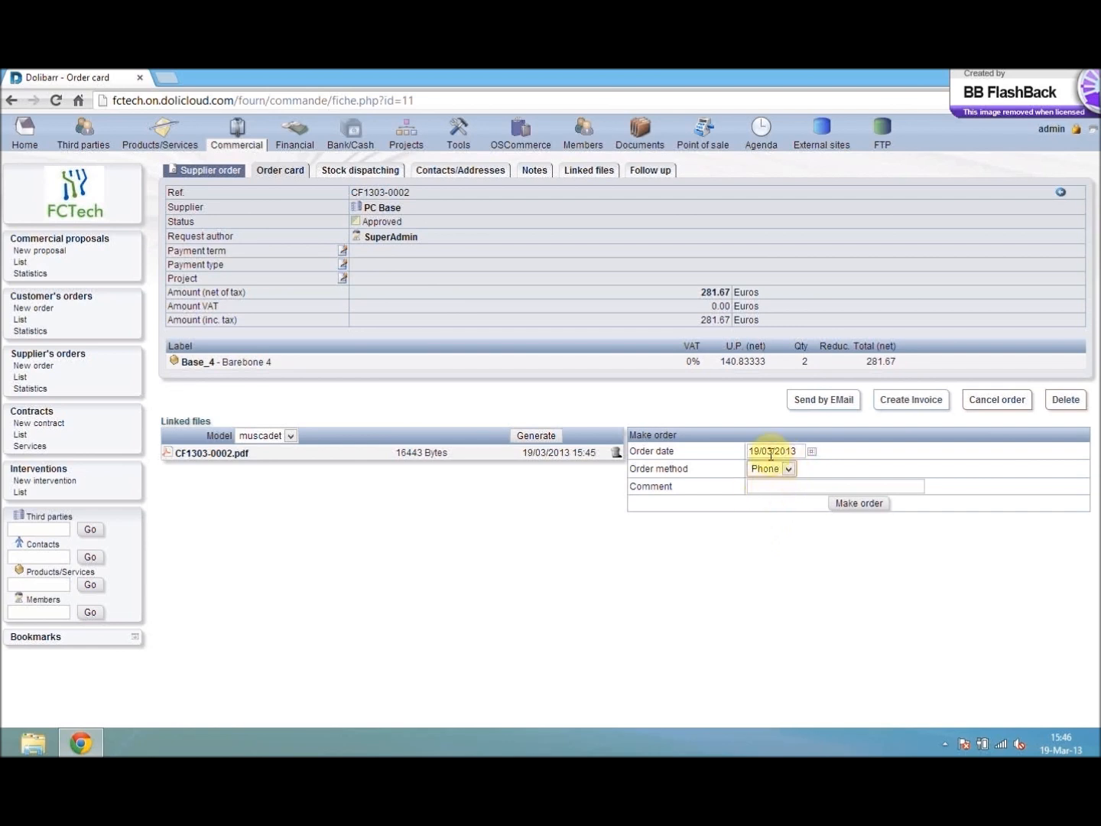
{"action": "left_click", "coordinate": [844, 511]}
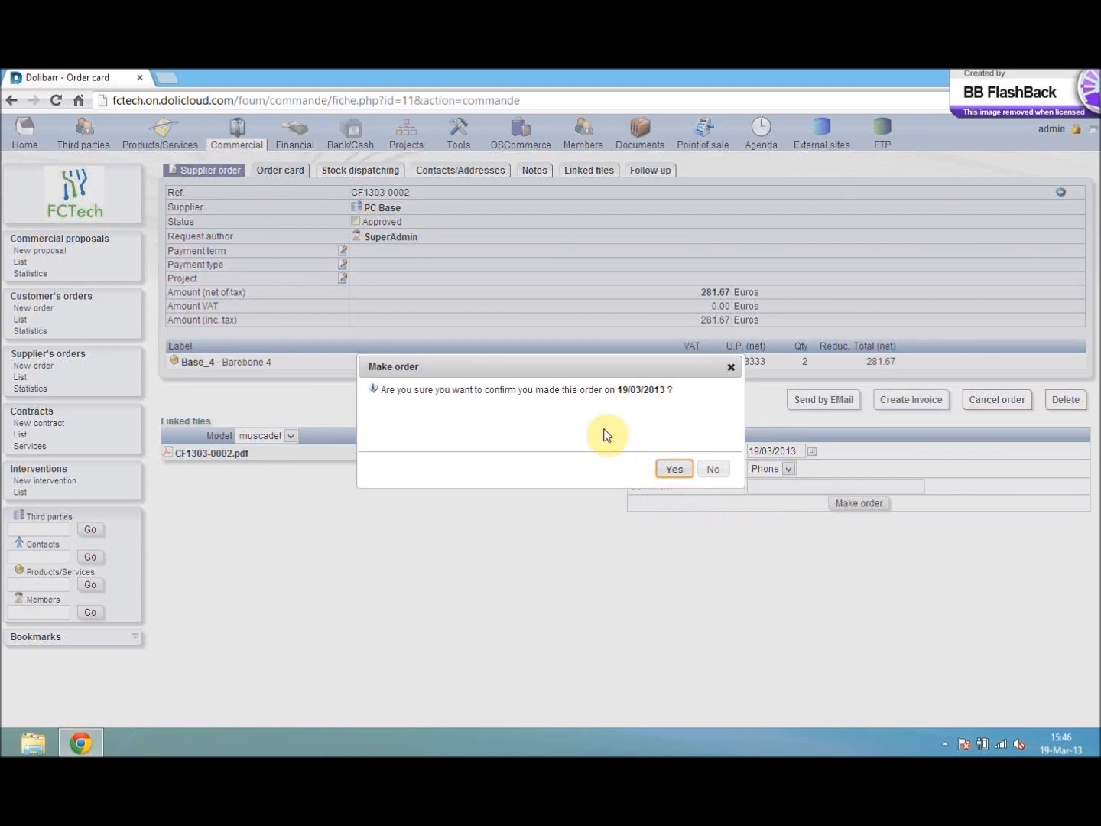
{"action": "left_click", "coordinate": [674, 470]}
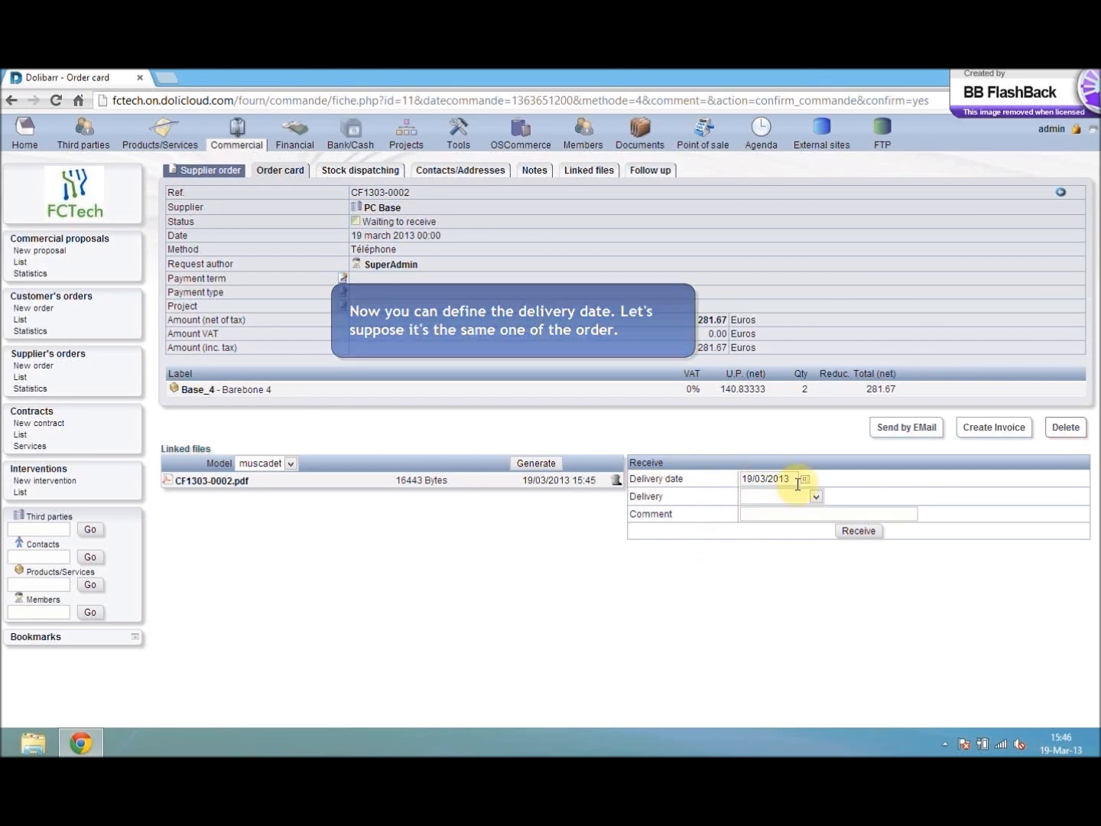
- Record the order as received with a Total delivery dated 19/03/2013
{"action": "left_click", "coordinate": [815, 499]}
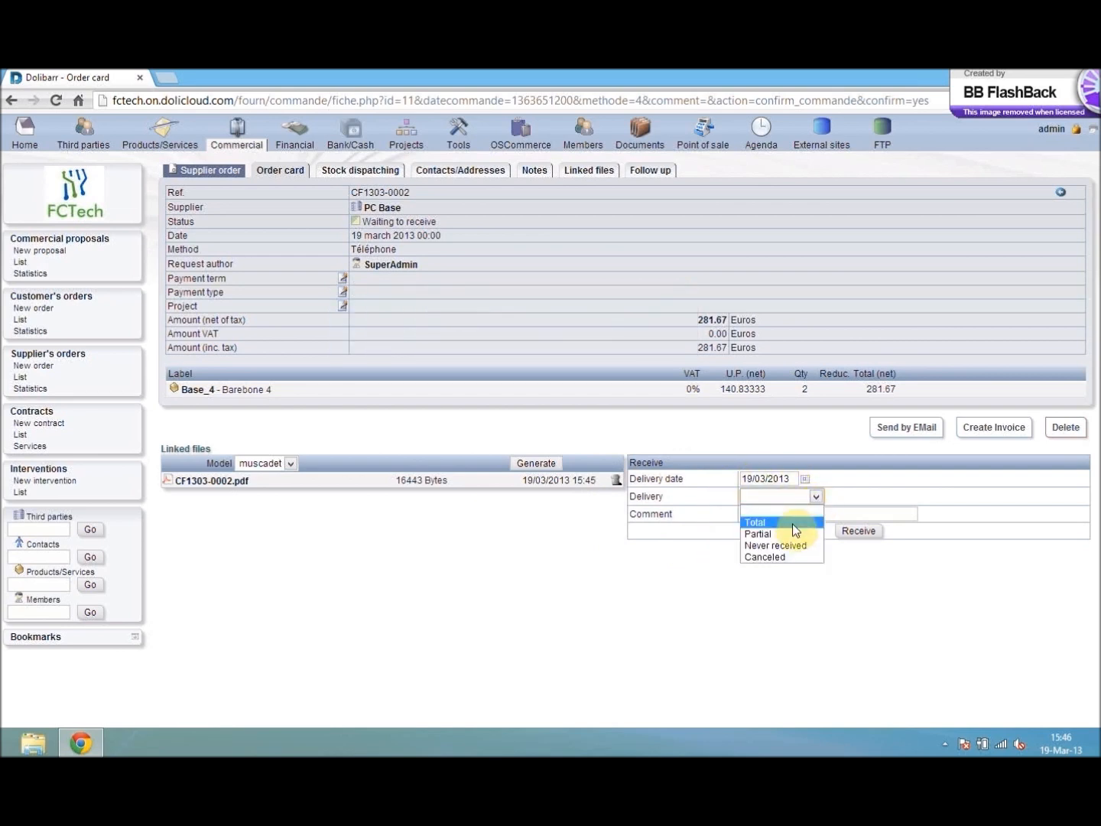
{"action": "left_click", "coordinate": [792, 524]}
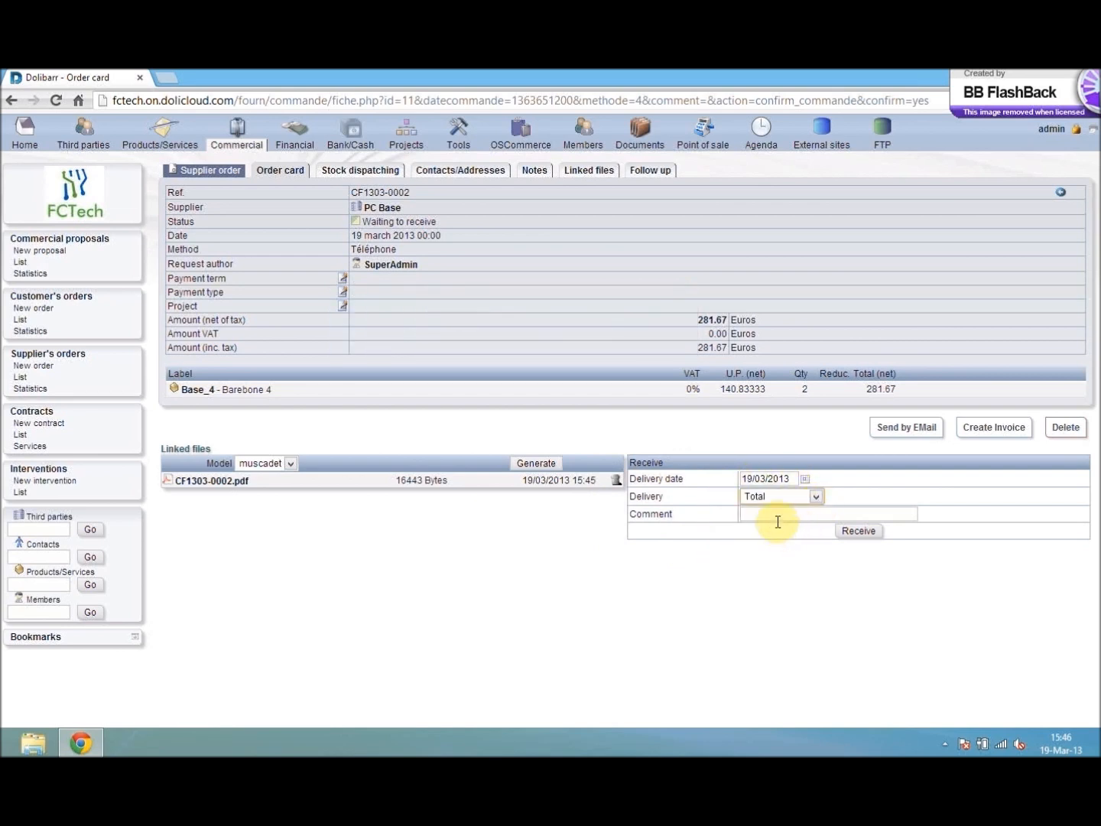
{"action": "left_click", "coordinate": [855, 533]}
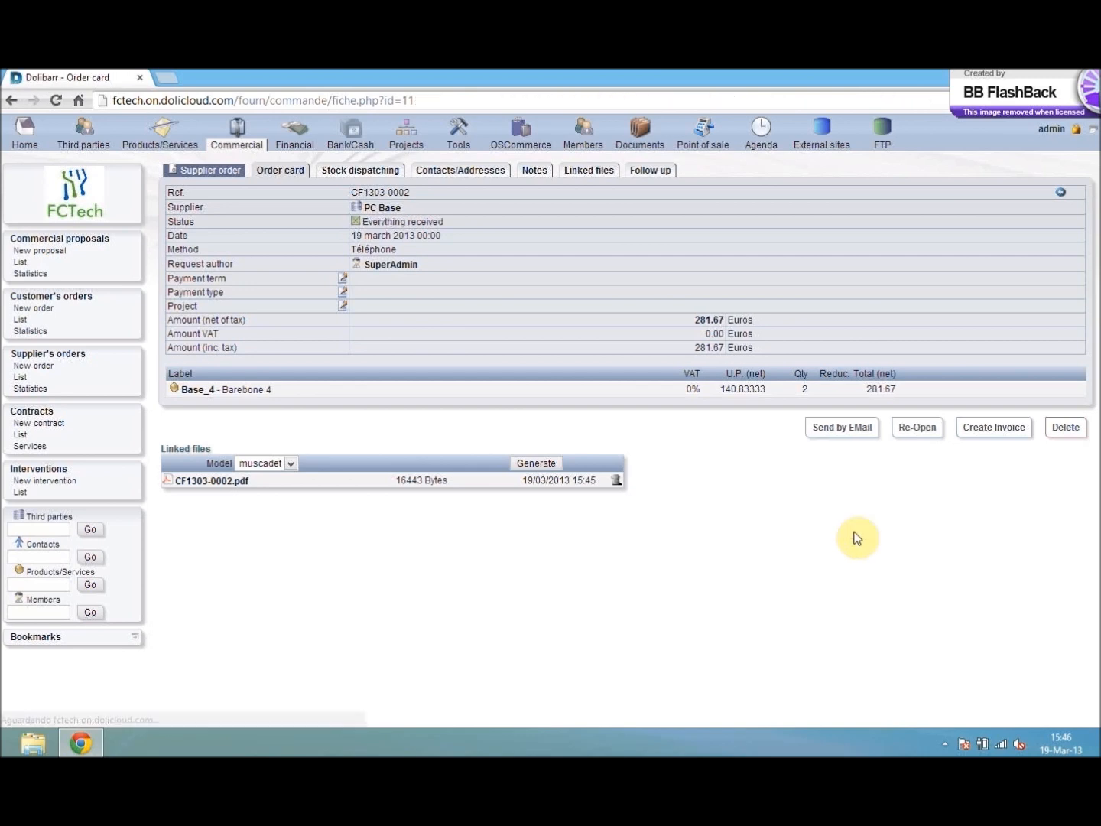
- Dispatch the 2 delivered units of Base_4 into the w_house1 warehouse
{"action": "left_click", "coordinate": [372, 175]}
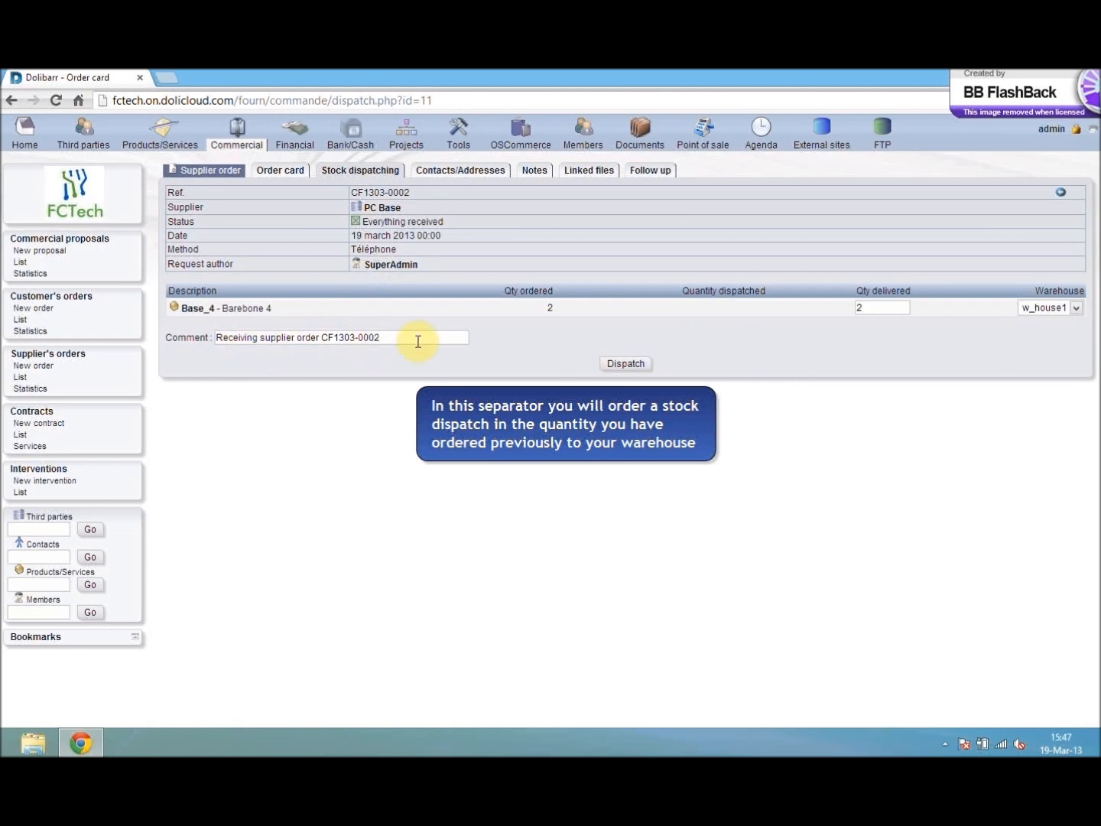
{"action": "left_click", "coordinate": [619, 310]}
{"action": "left_click", "coordinate": [1061, 309]}
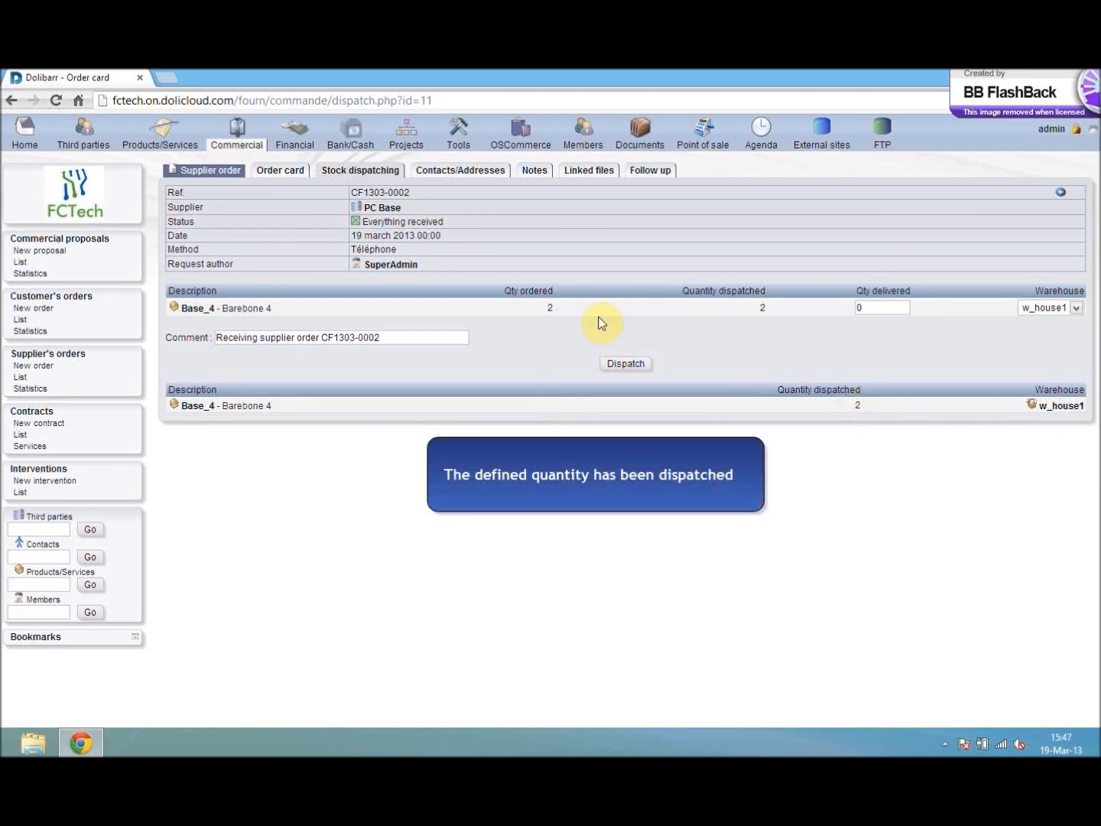
- Open the Products/Services area in a separate browser tab and check the product list for Base_4's physical stock
{"action": "right_click", "coordinate": [162, 134]}
{"action": "left_click", "coordinate": [190, 142]}
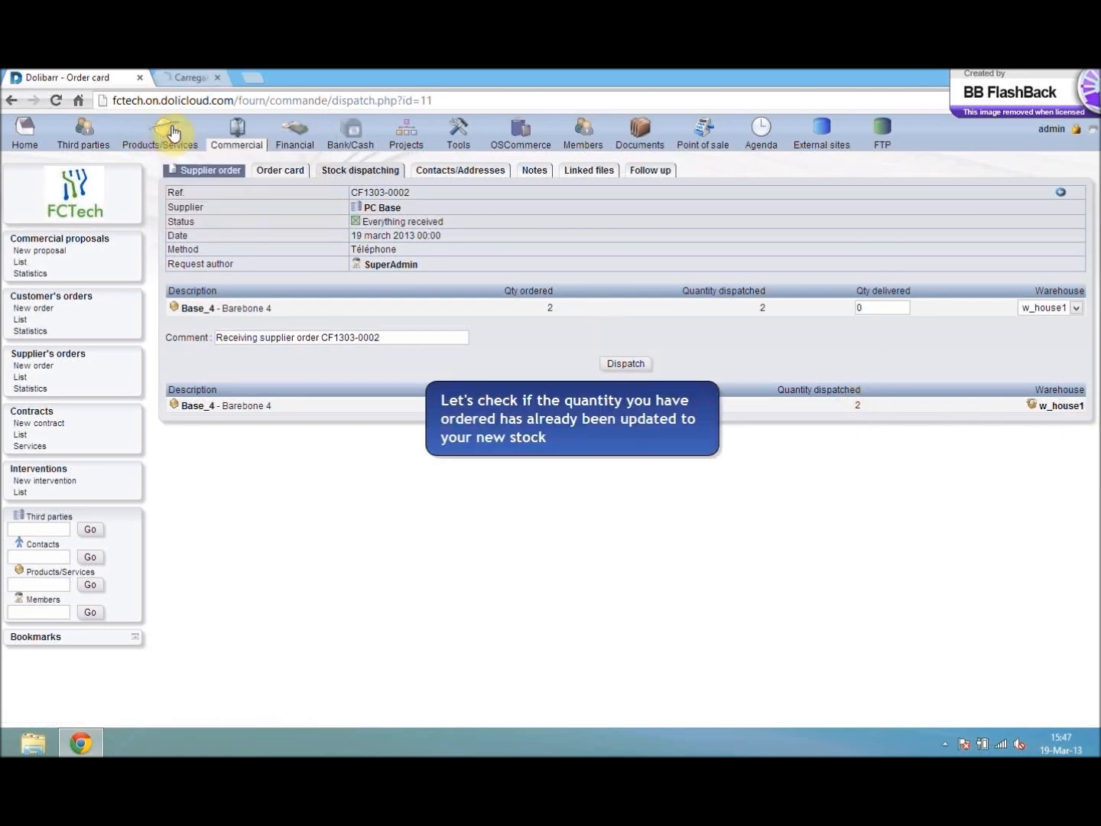
{"action": "left_click", "coordinate": [209, 75]}
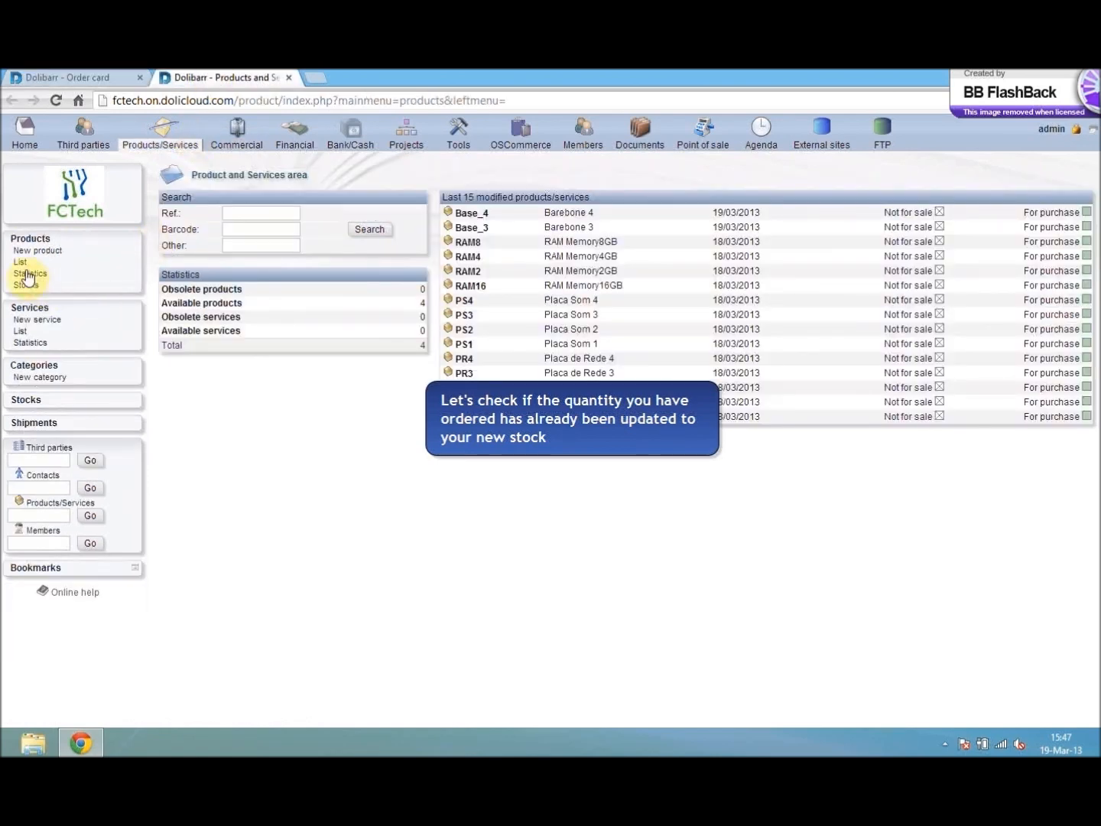
{"action": "left_click", "coordinate": [23, 263]}
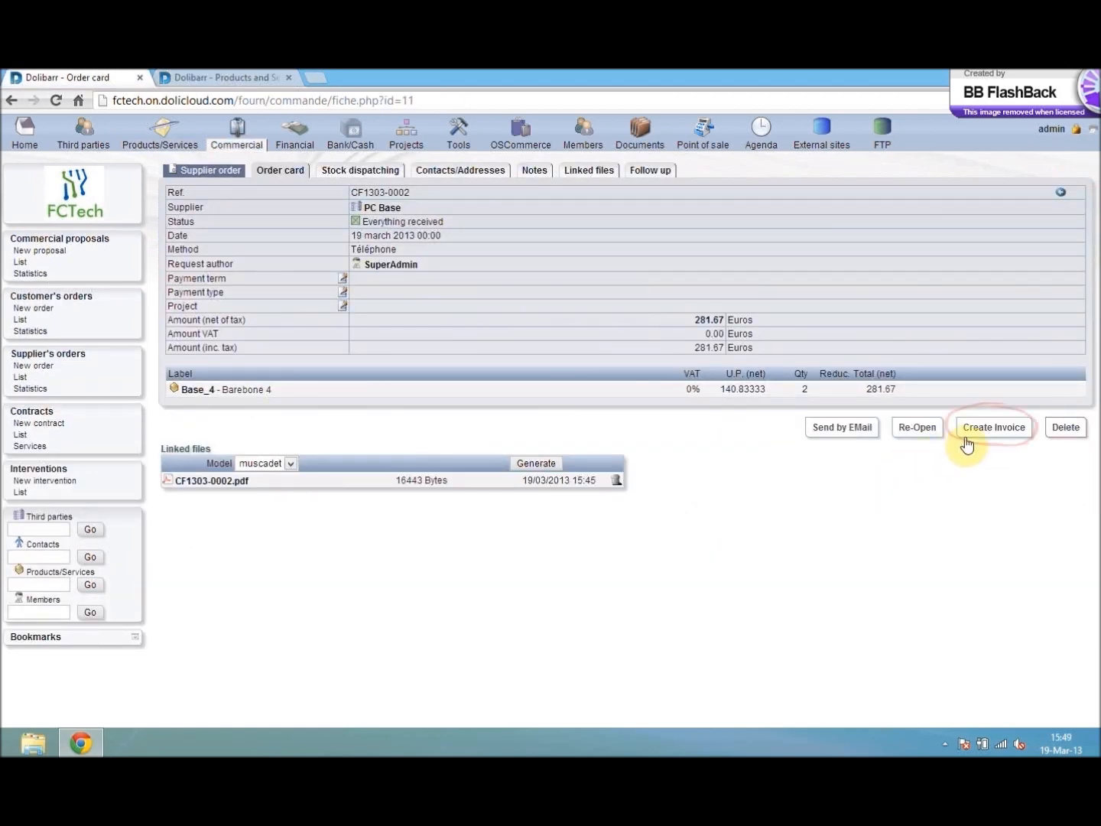
- Create a draft supplier invoice from the order with supplier reference F1a and 19/03/2013 as both invoice date and payment due date
{"action": "left_click", "coordinate": [995, 426]}
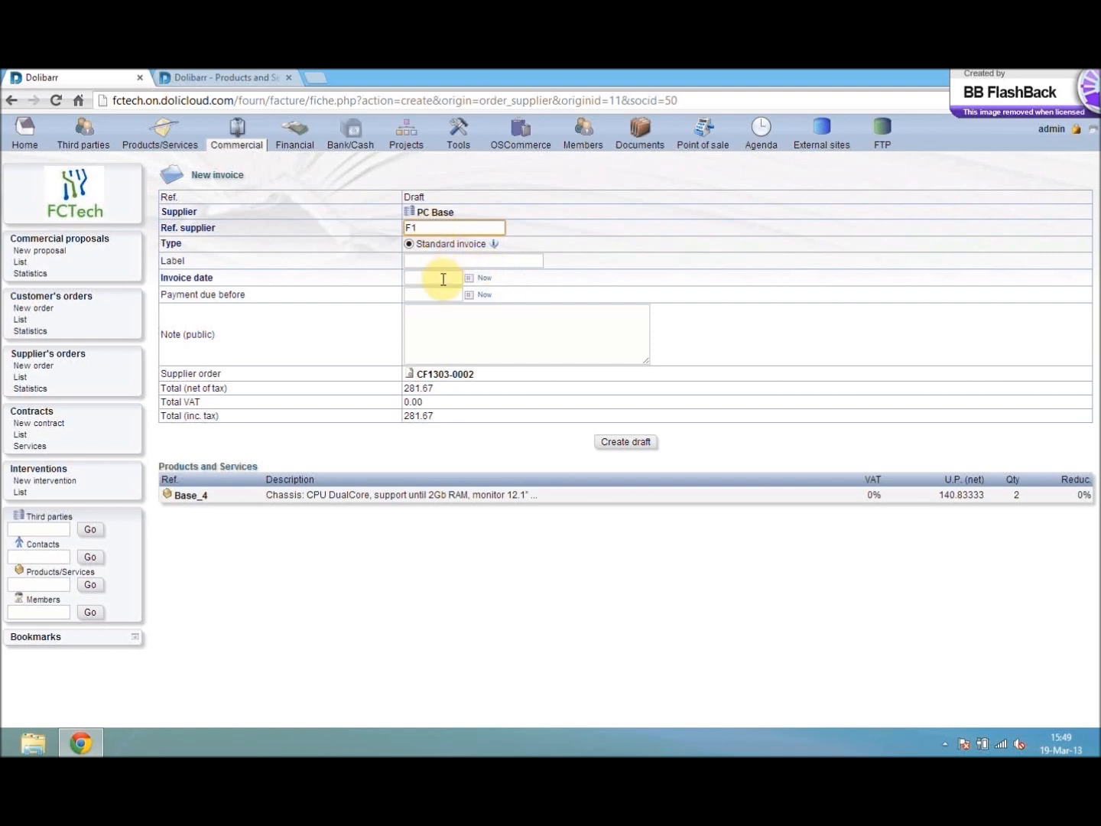
{"action": "left_click", "coordinate": [478, 278]}
{"action": "left_click", "coordinate": [479, 295]}
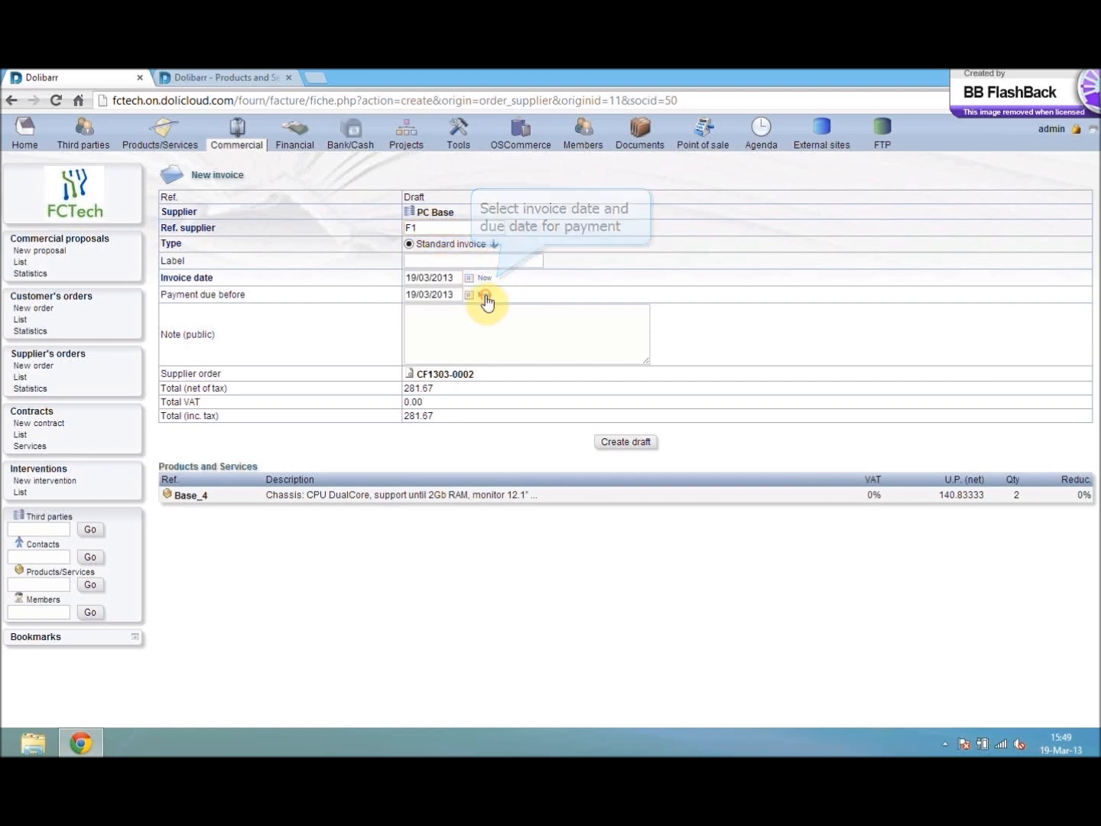
{"action": "left_click", "coordinate": [622, 444]}
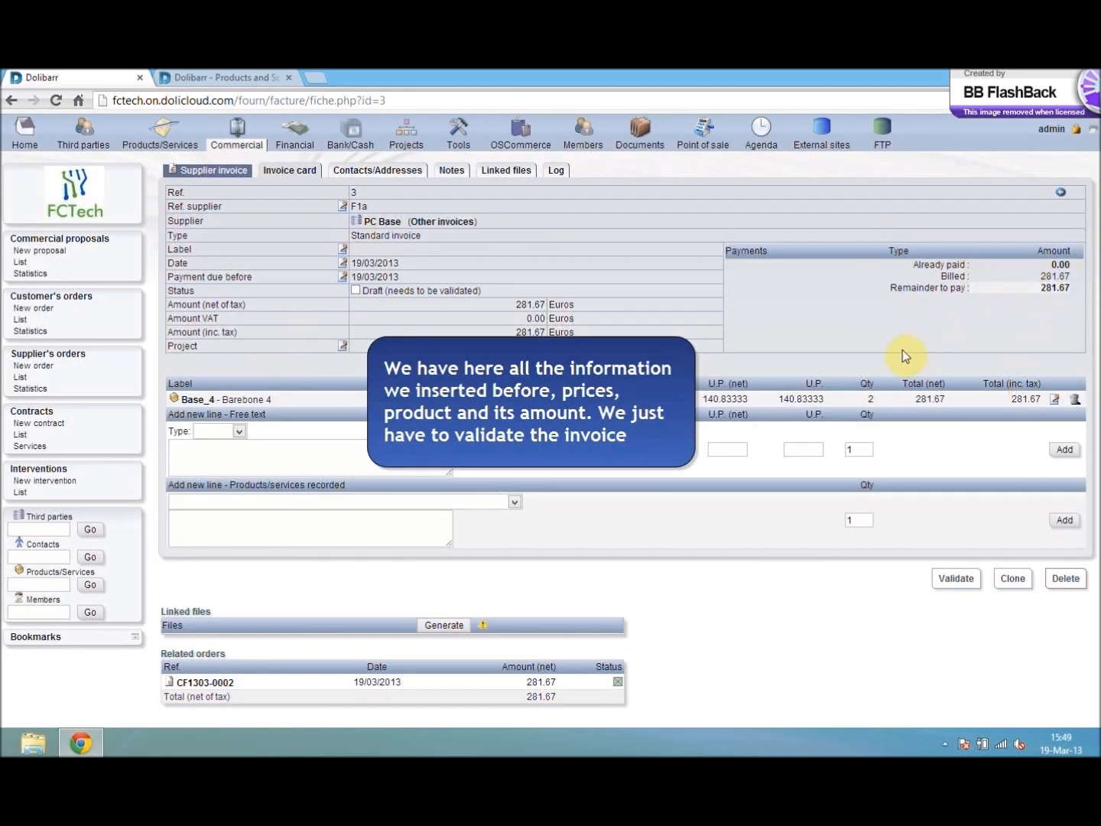
- Validate the supplier invoice and prepare its payment dated 19/03/2013, with type Cash and account Santander
{"action": "left_click", "coordinate": [948, 580]}
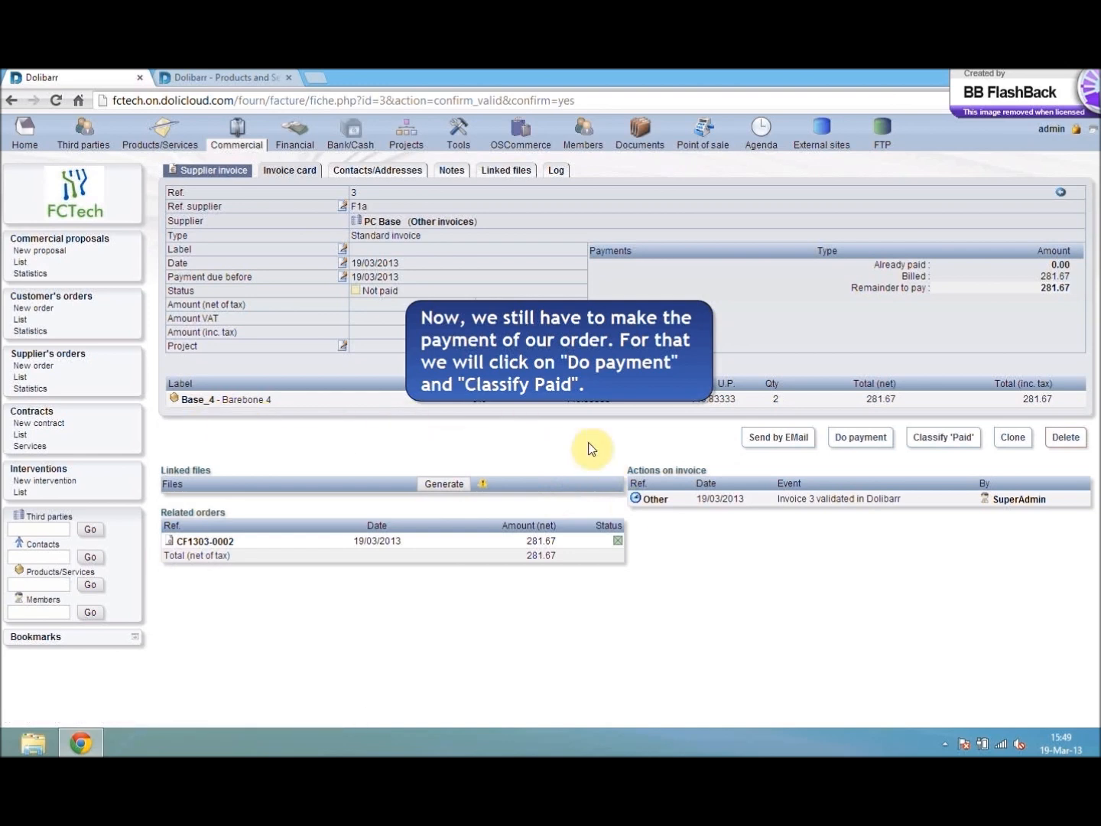
{"action": "left_click", "coordinate": [860, 438]}
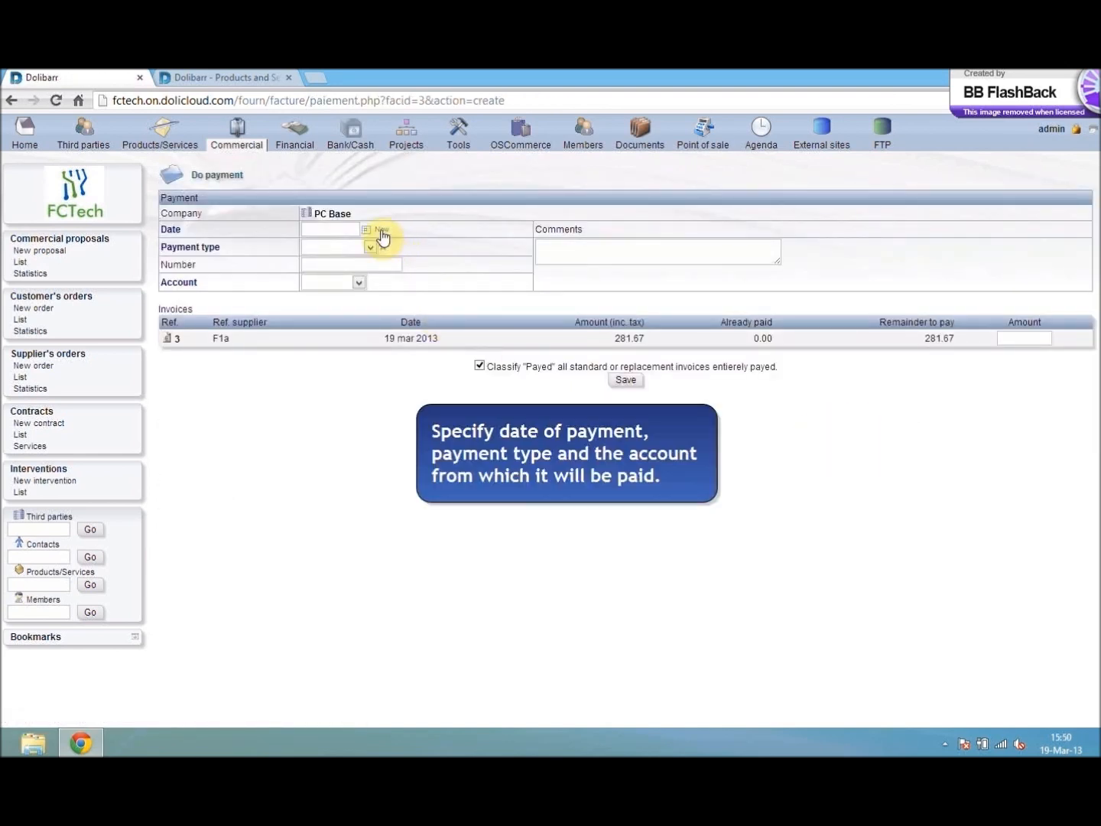
{"action": "left_click", "coordinate": [368, 247]}
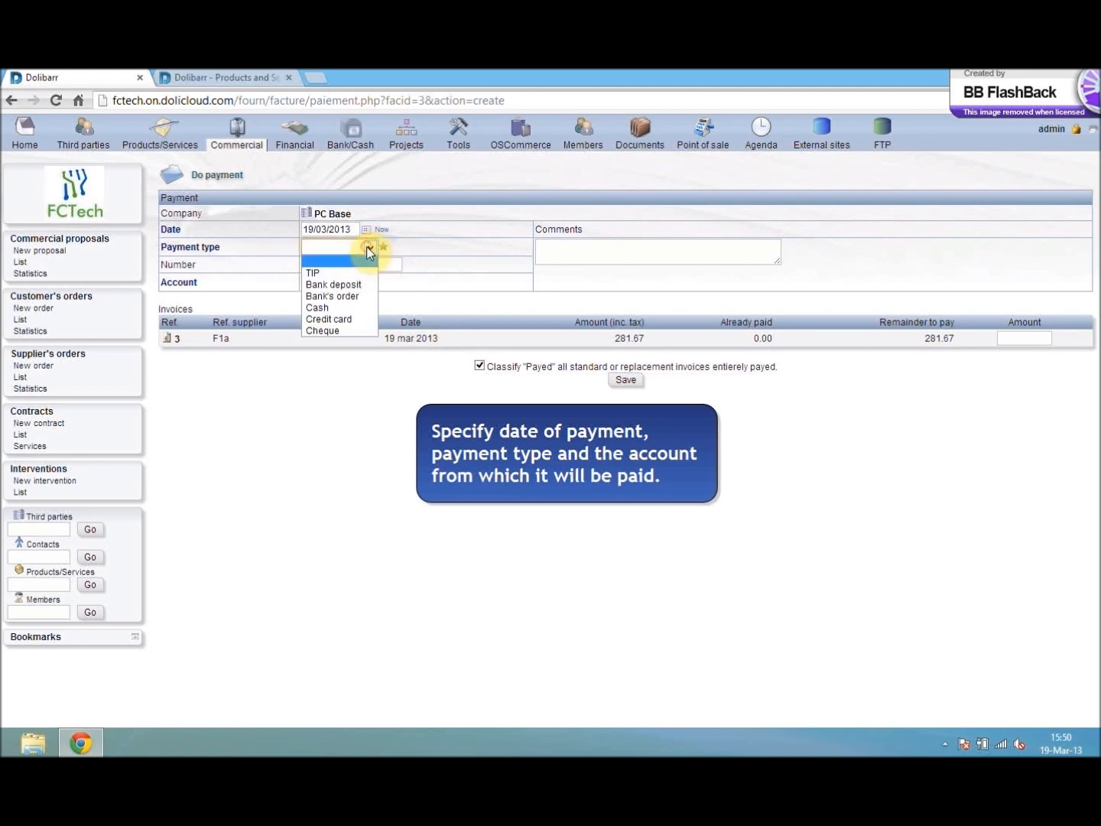
{"action": "left_click", "coordinate": [337, 307]}
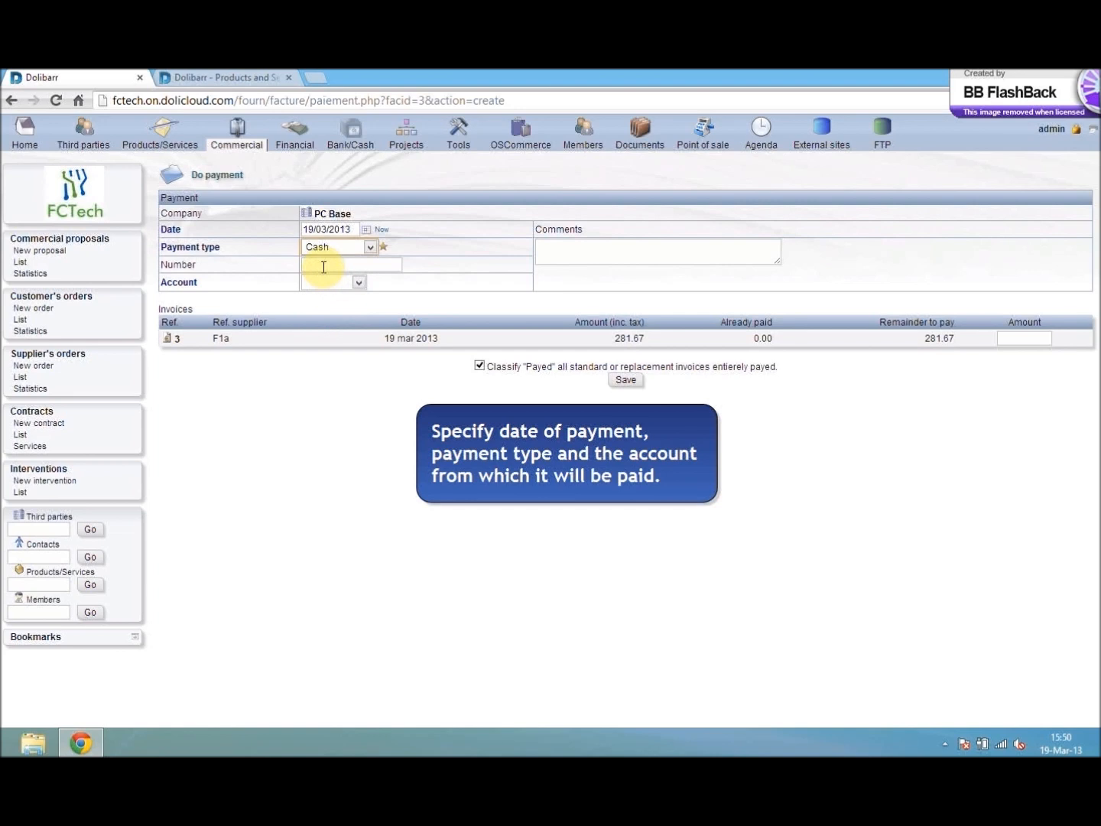
{"action": "left_click", "coordinate": [330, 285]}
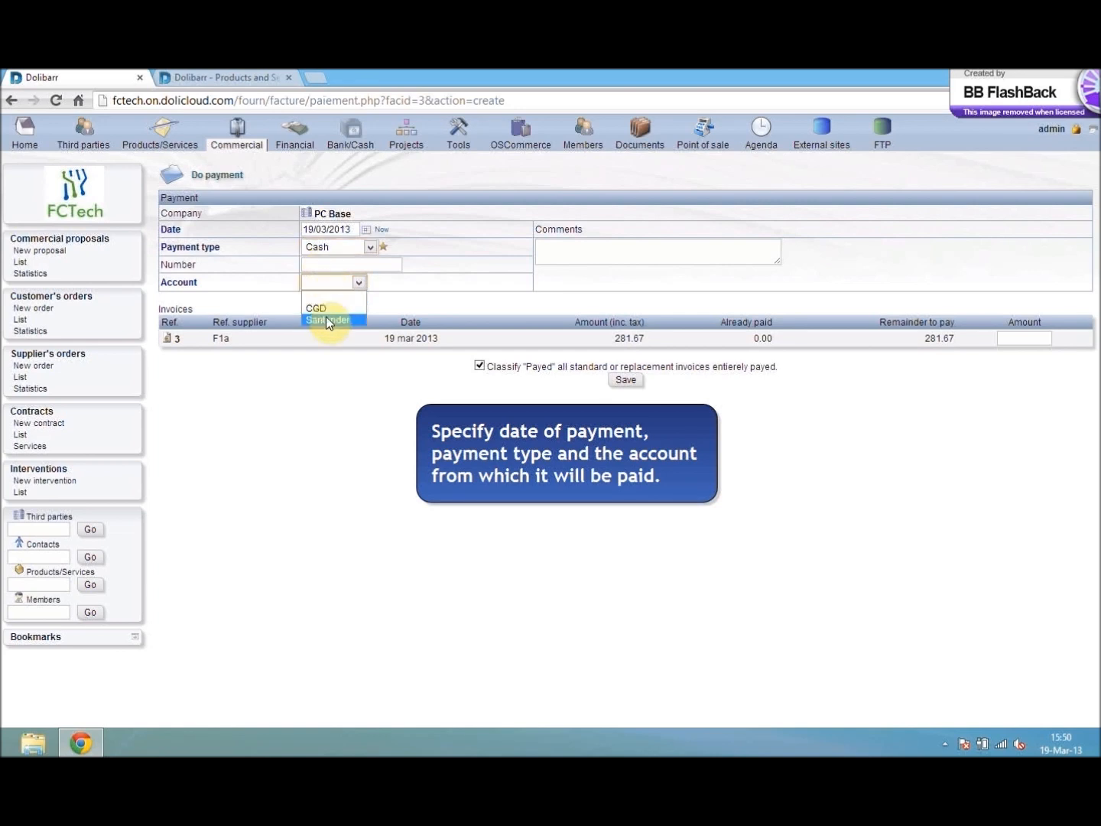
{"action": "left_click", "coordinate": [326, 319]}
{"action": "left_click", "coordinate": [387, 265]}
{"action": "left_click", "coordinate": [582, 252]}
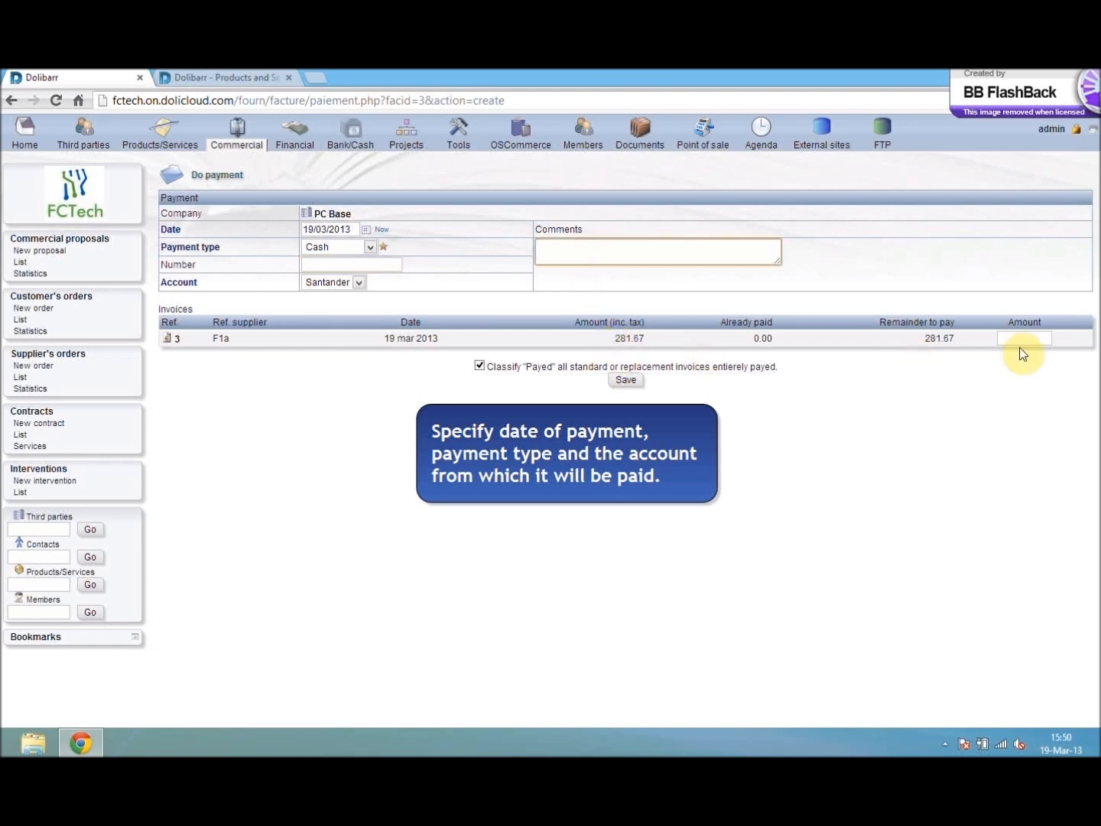
- Enter 281.67 as the amount paid on invoice F1a and save the payment
{"action": "left_click_drag", "start_coordinate": [958, 339], "coordinate": [925, 339]}
{"action": "left_click", "coordinate": [998, 338]}
{"action": "type", "text": "281.67"}
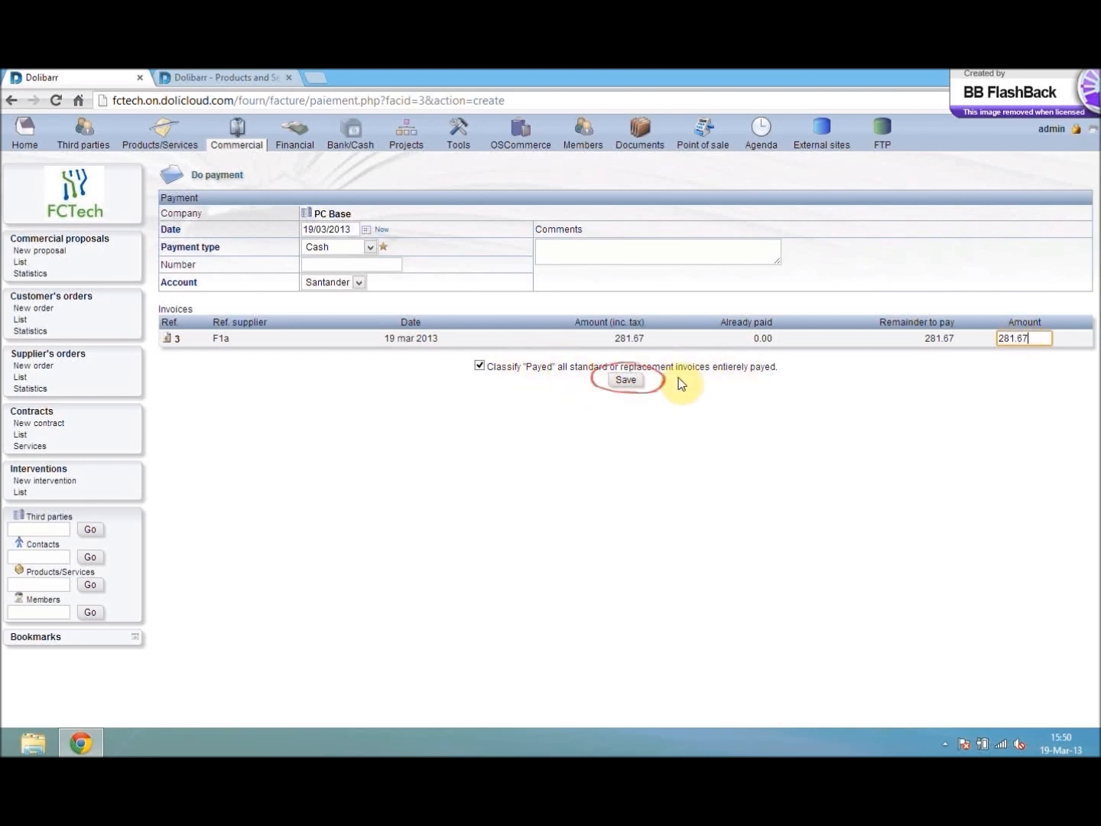
{"action": "left_click", "coordinate": [631, 380]}
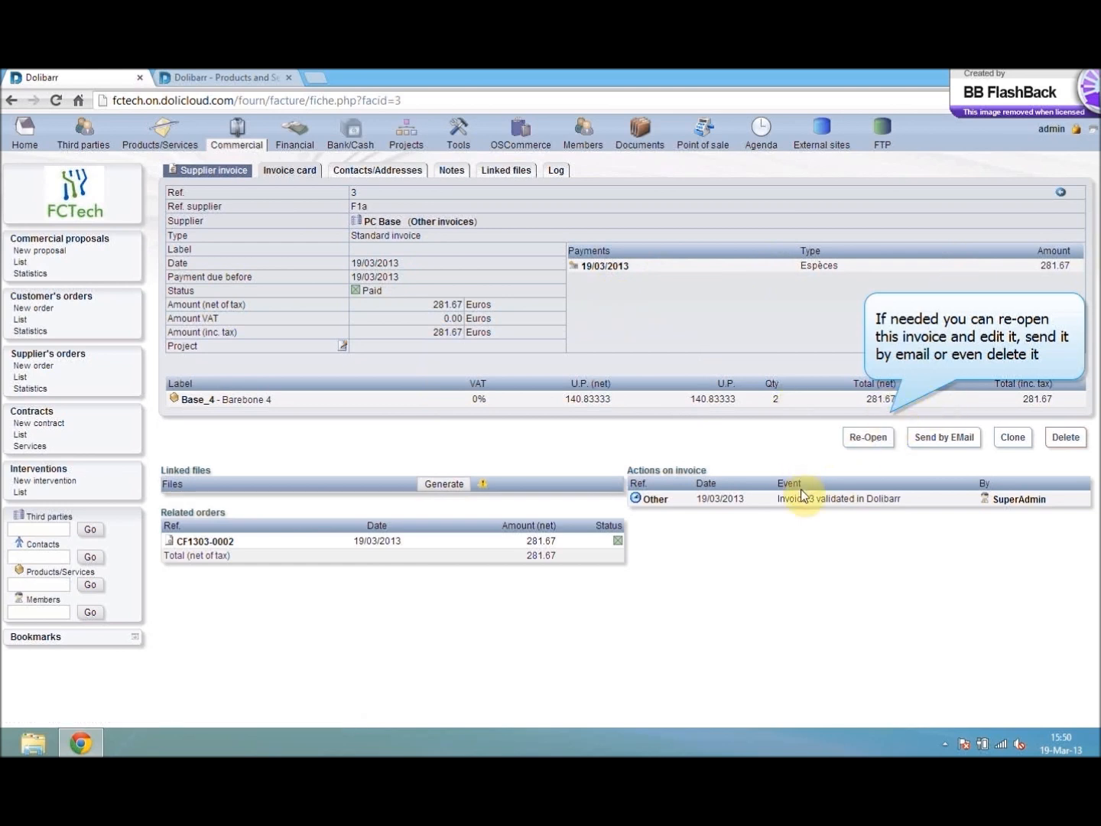
- Reconcile the PC Base supplier payment on the Santander account under receipt number 190313
{"action": "left_click", "coordinate": [18, 129]}
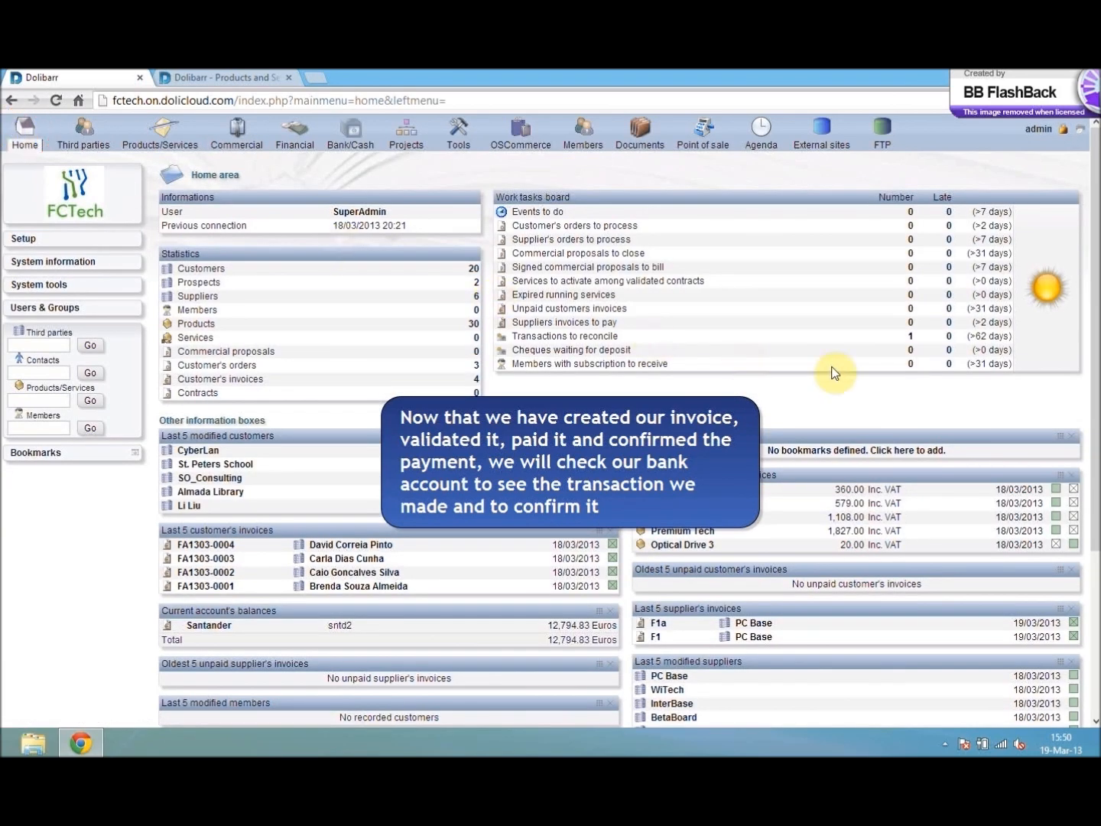
{"action": "left_click", "coordinate": [911, 338]}
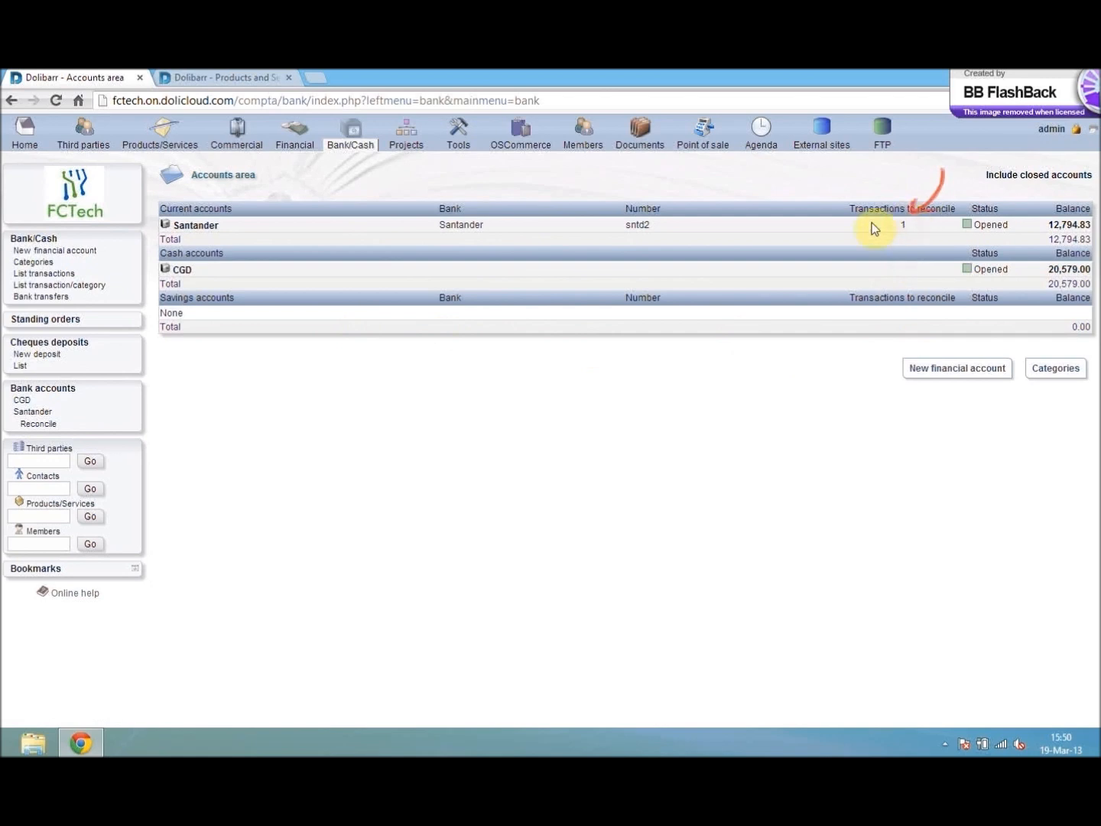
{"action": "left_click", "coordinate": [37, 425]}
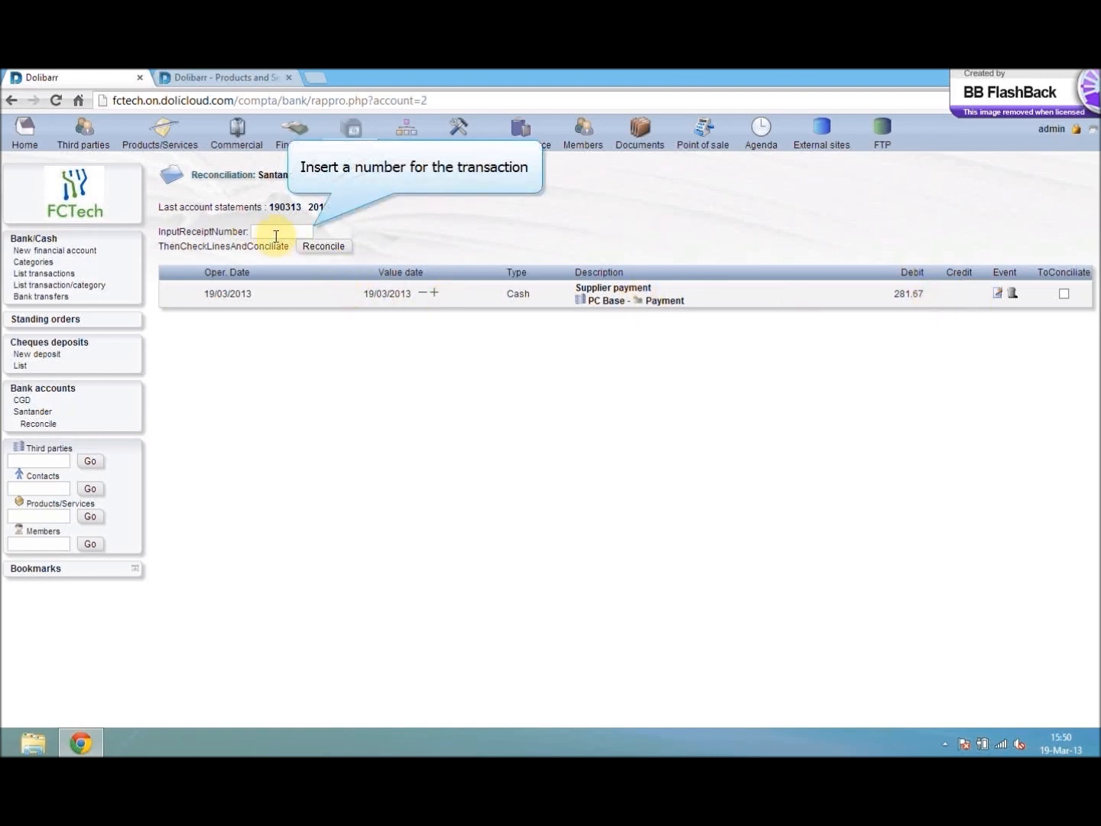
{"action": "left_click", "coordinate": [273, 234]}
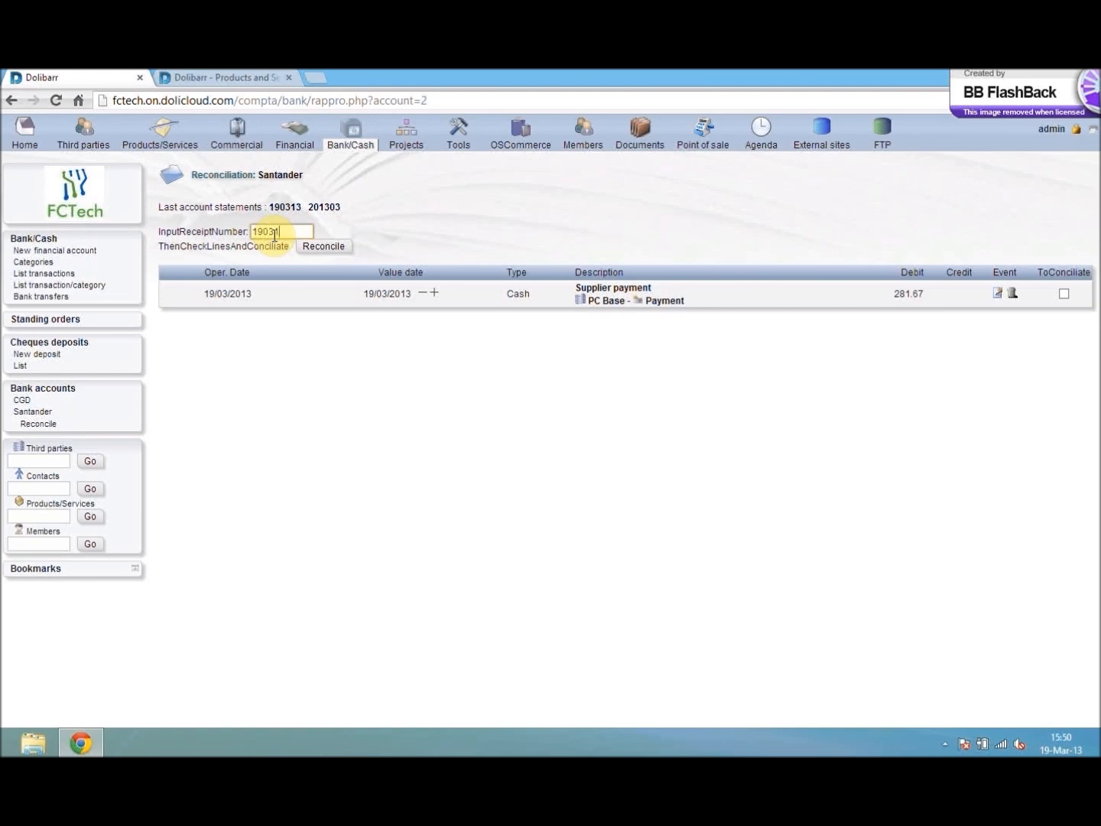
{"action": "left_click", "coordinate": [1064, 293]}
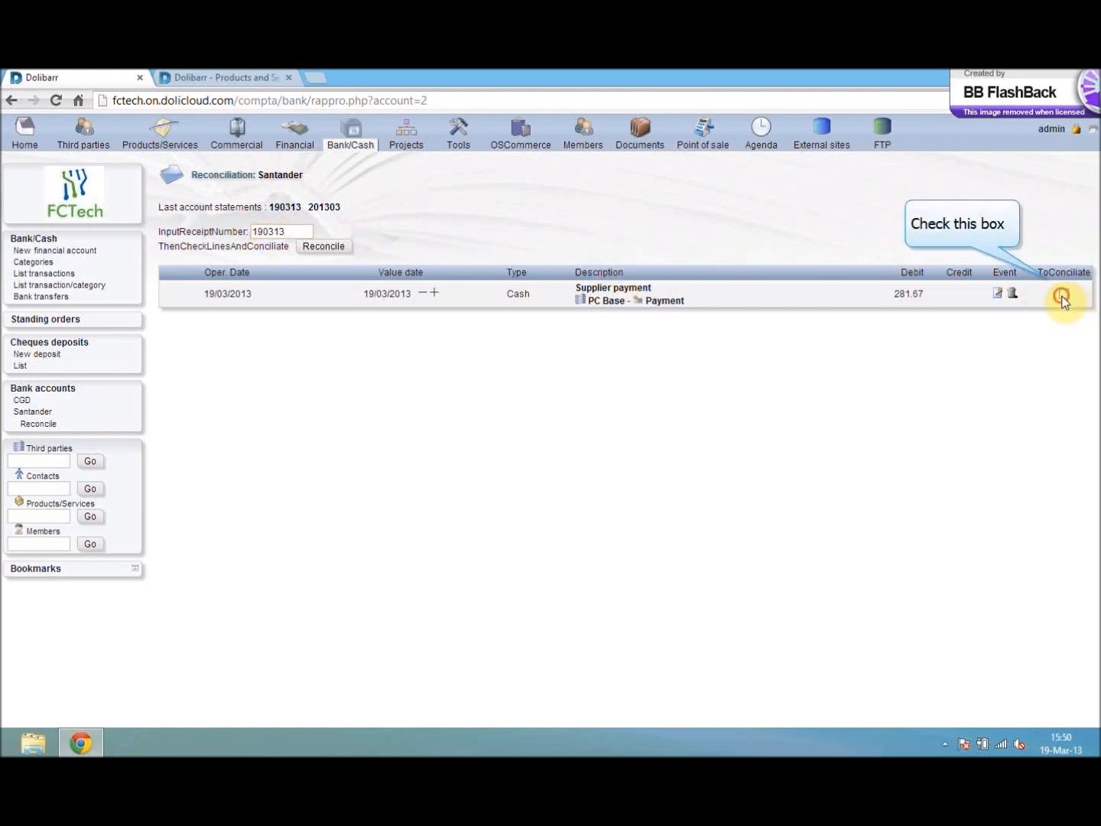
{"action": "left_click", "coordinate": [334, 247]}
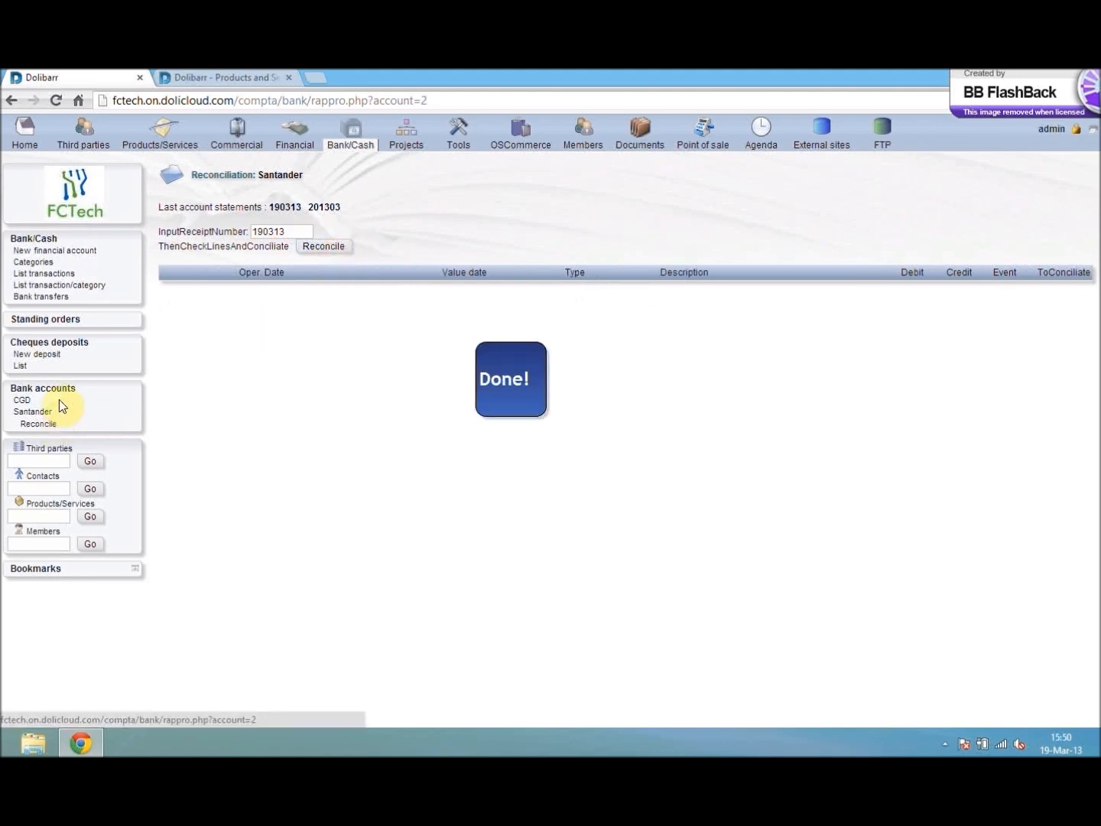
- Review the Santander account's transaction list for the supplier payment to PC Base
{"action": "left_click", "coordinate": [38, 240]}
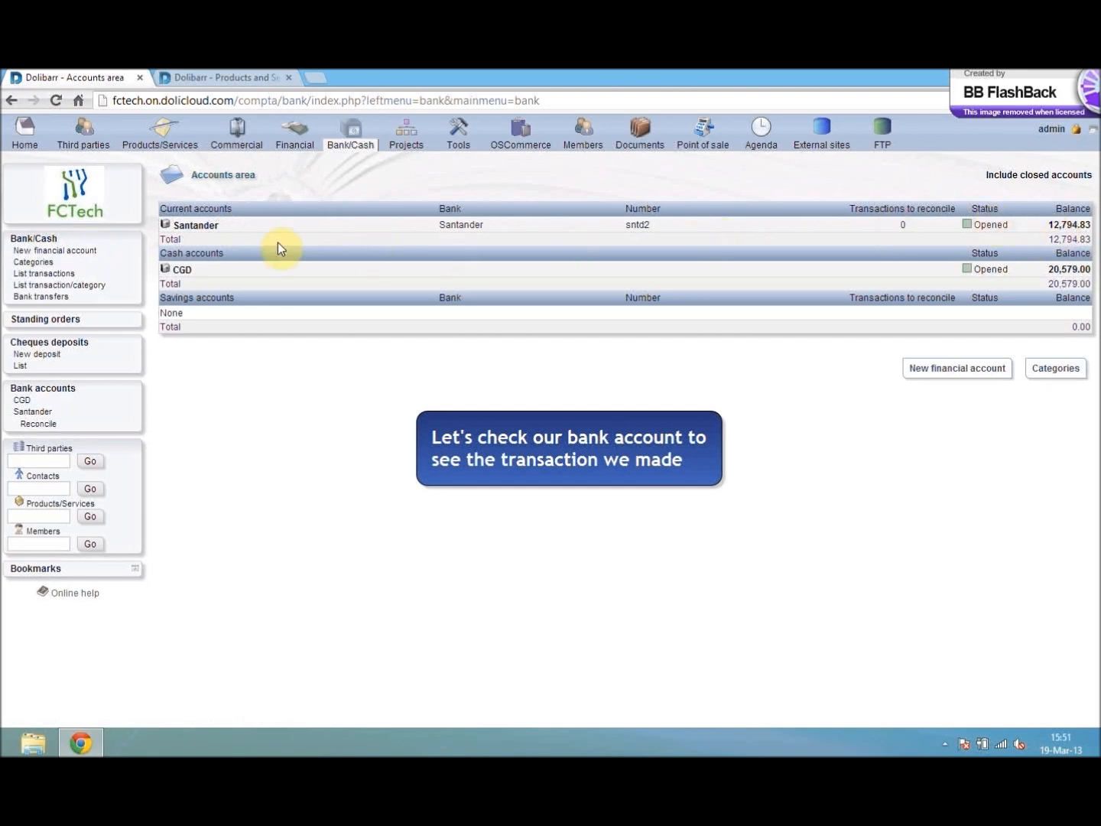
{"action": "left_click", "coordinate": [193, 226]}
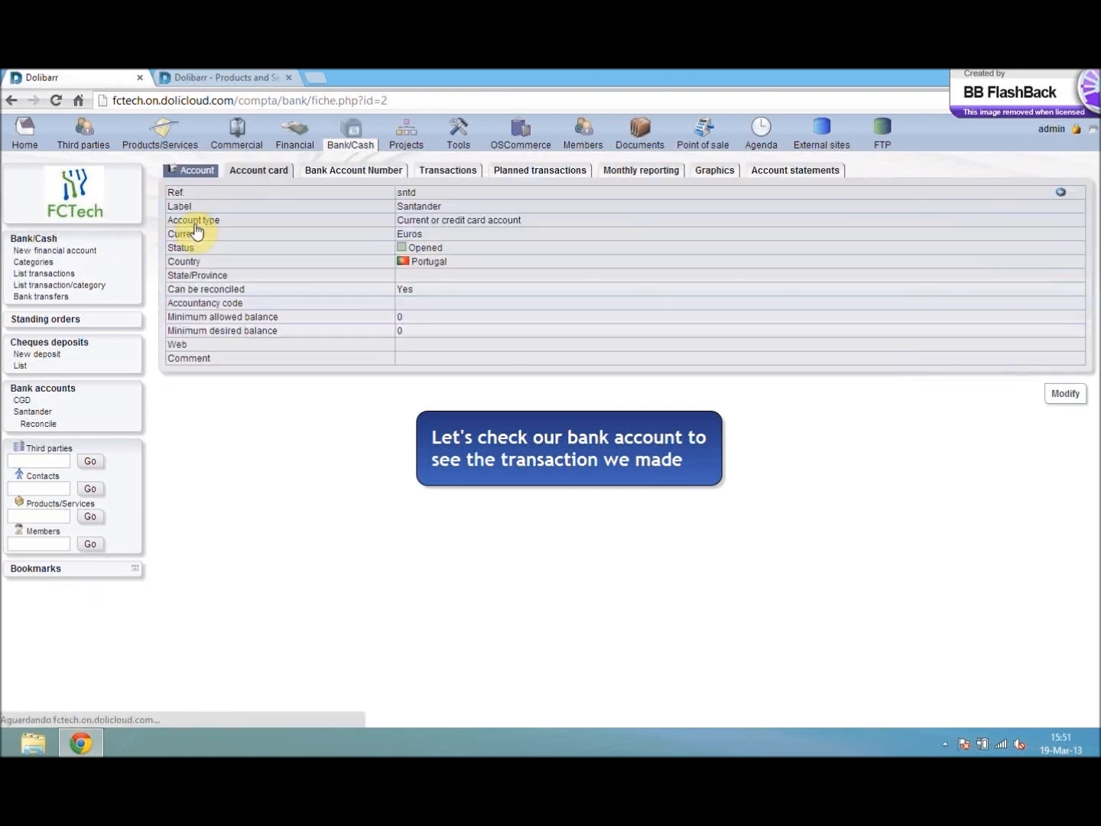
{"action": "left_click", "coordinate": [462, 177]}
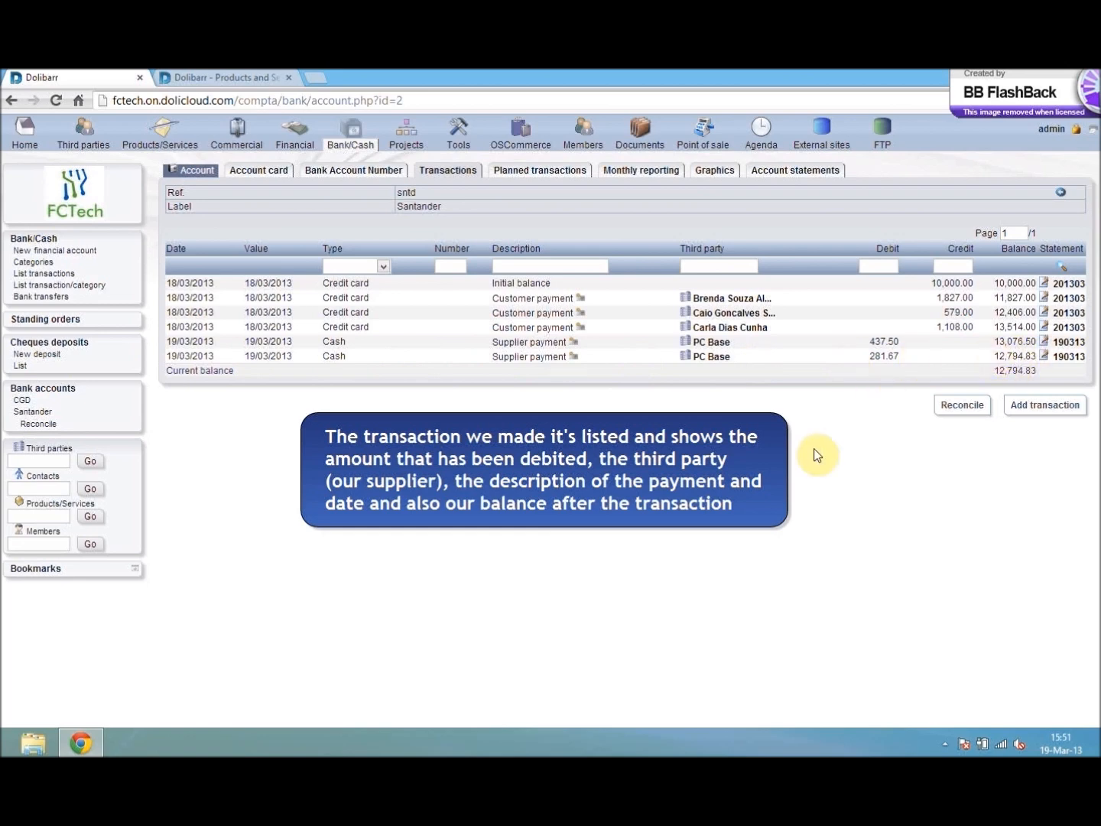
- Start a new customer order for the fifth third party in the list from its customer card
{"action": "left_click", "coordinate": [18, 136]}
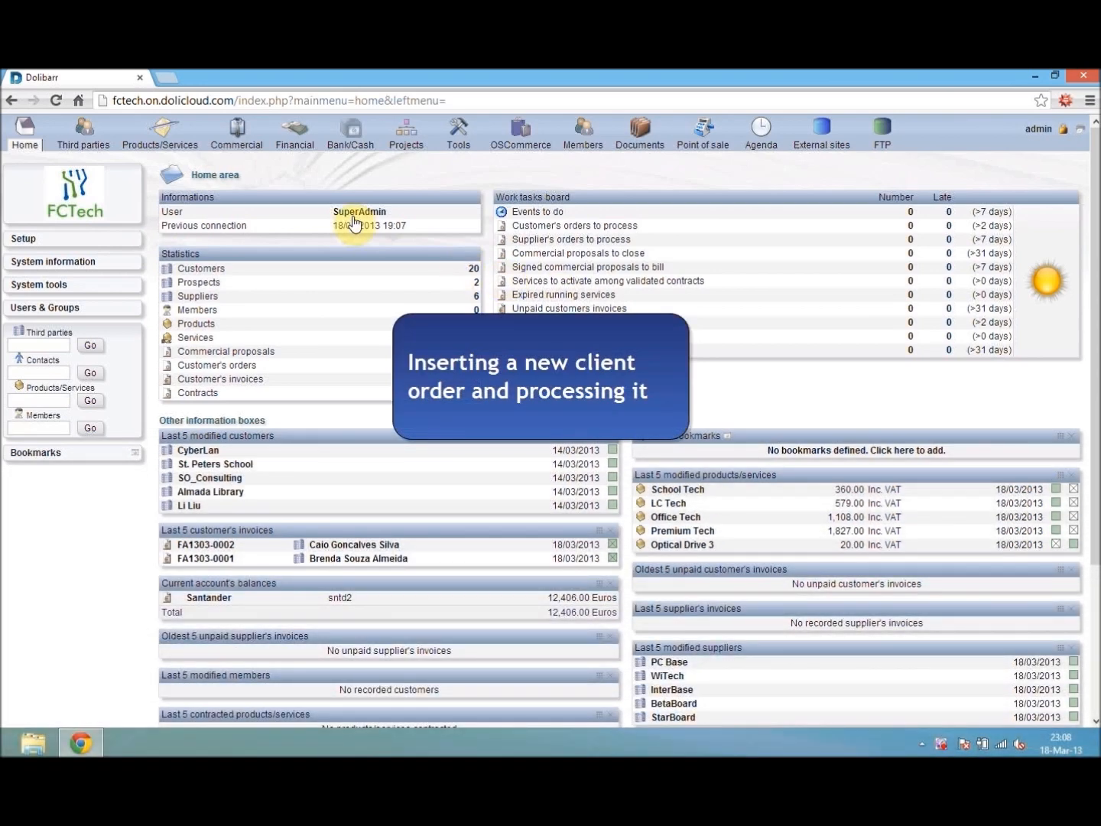
{"action": "left_click", "coordinate": [239, 130]}
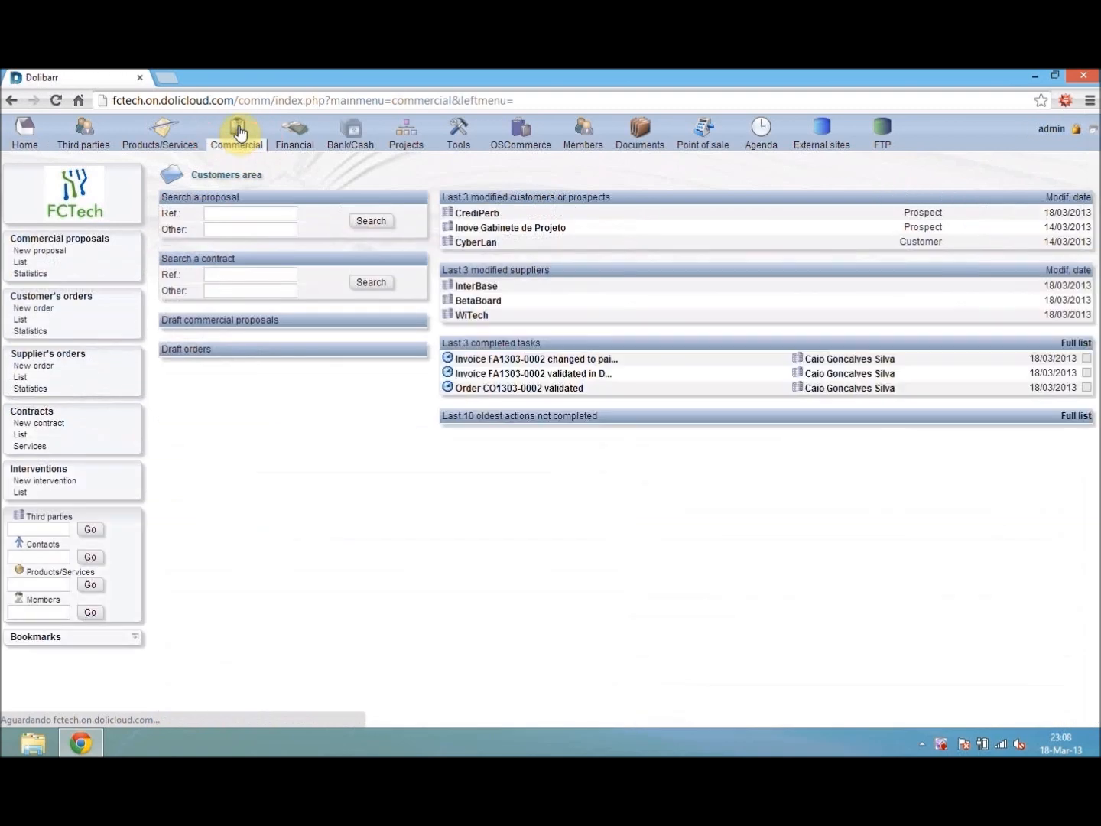
{"action": "left_click", "coordinate": [37, 308]}
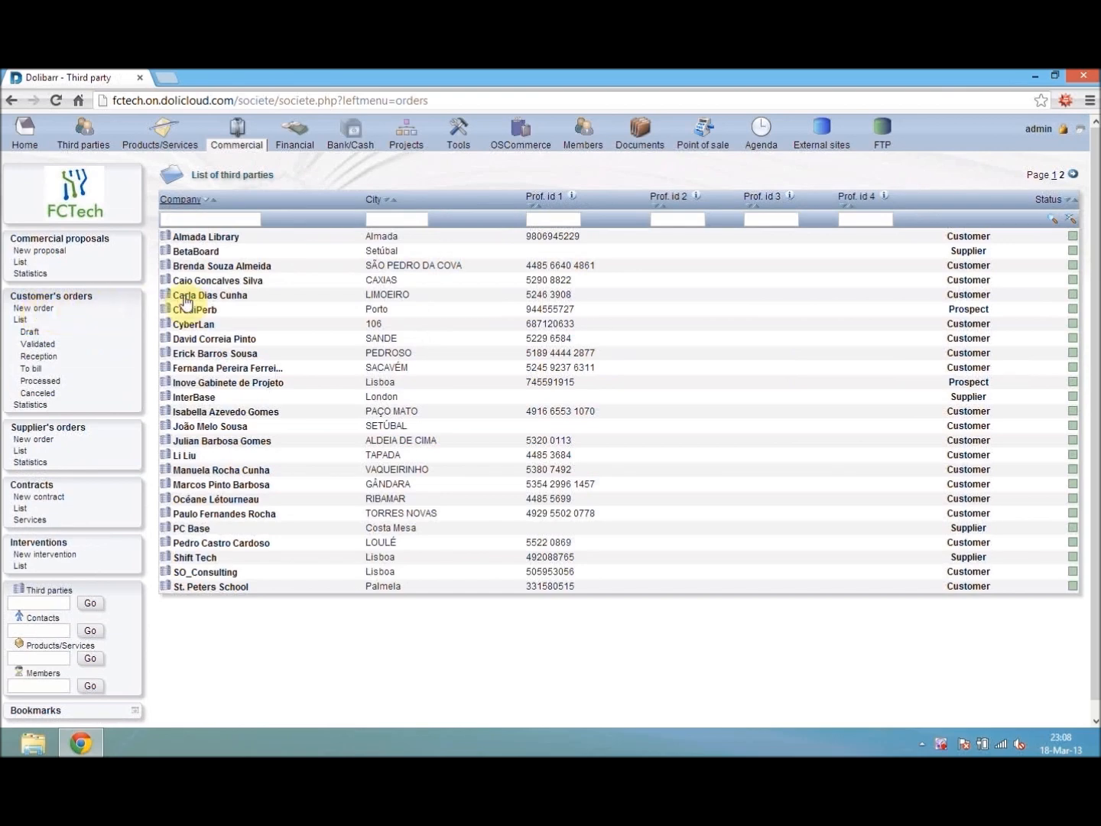
{"action": "left_click", "coordinate": [222, 298]}
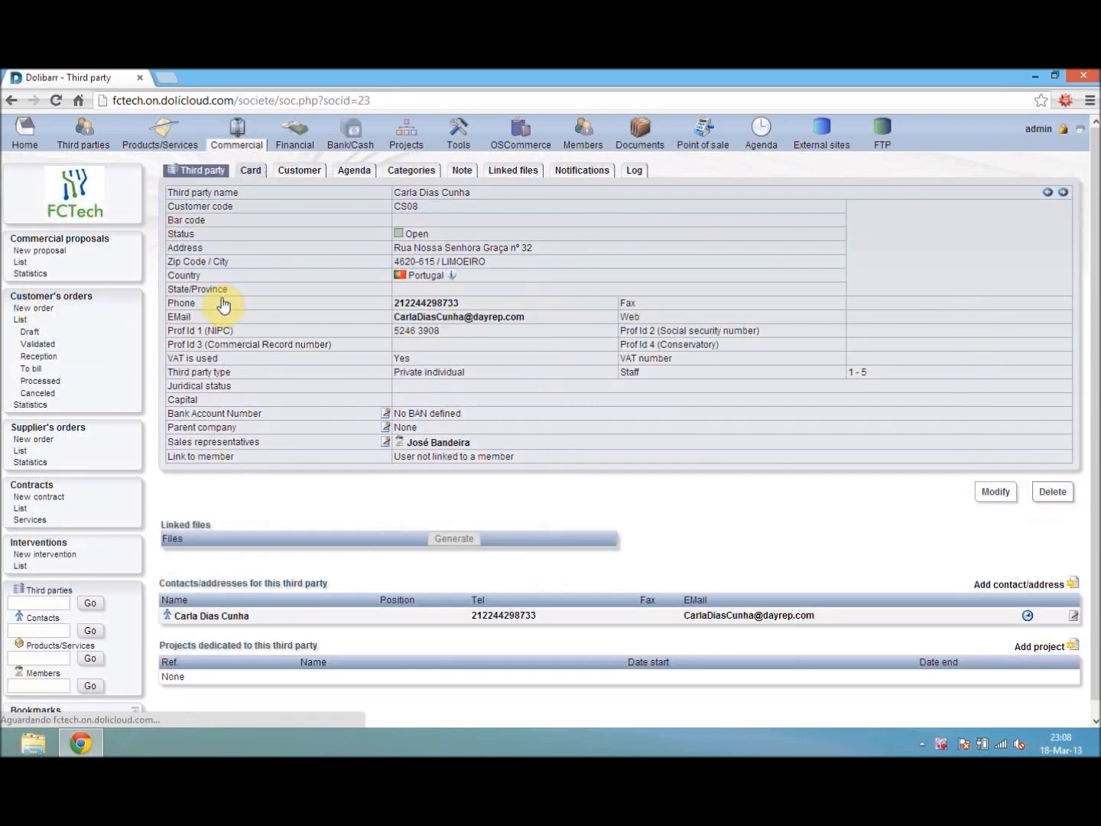
{"action": "left_click", "coordinate": [299, 174]}
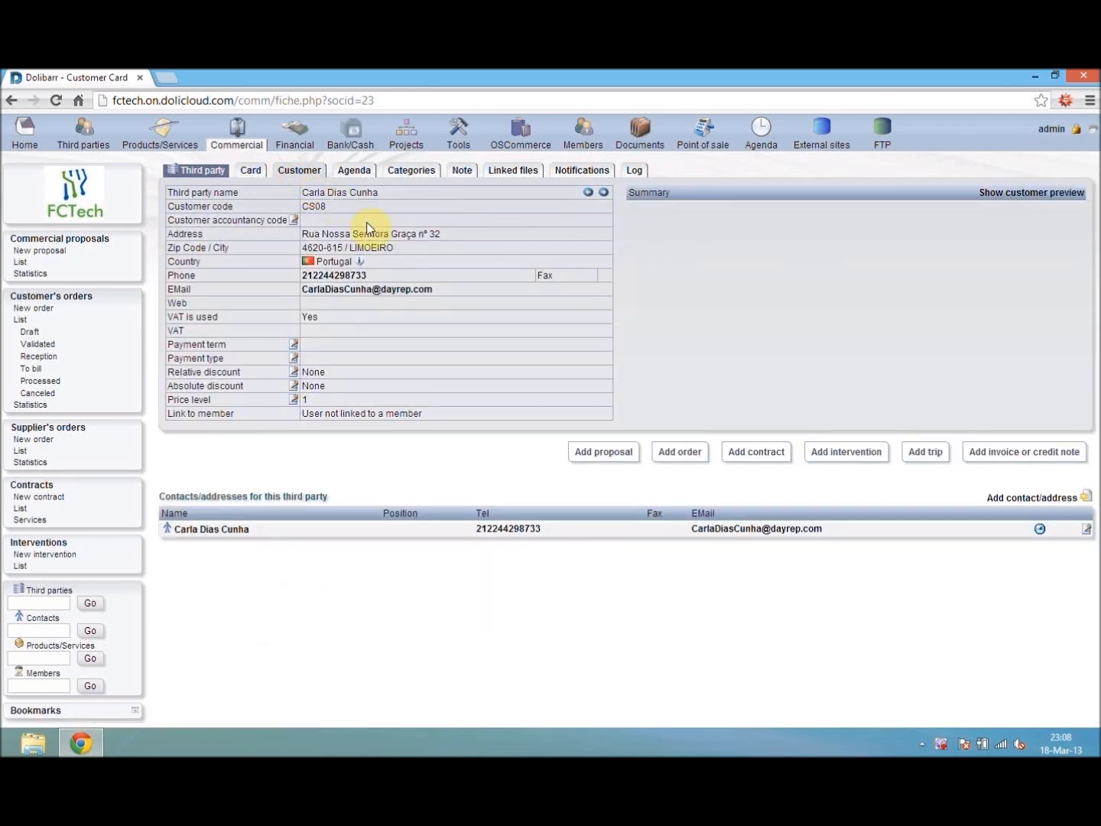
{"action": "left_click", "coordinate": [669, 452]}
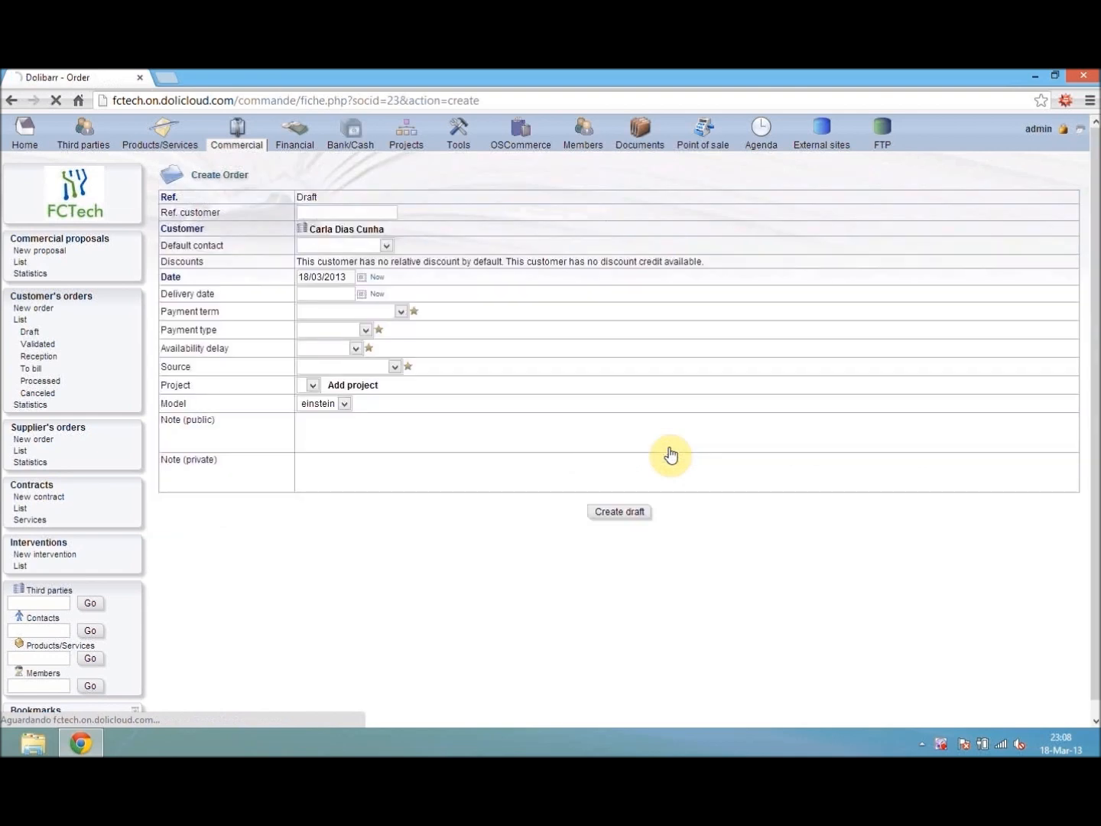
- Fill in customer reference CS03, the customer as default contact, and delivery date 18/03/2013 on the new order
{"action": "left_click", "coordinate": [332, 212]}
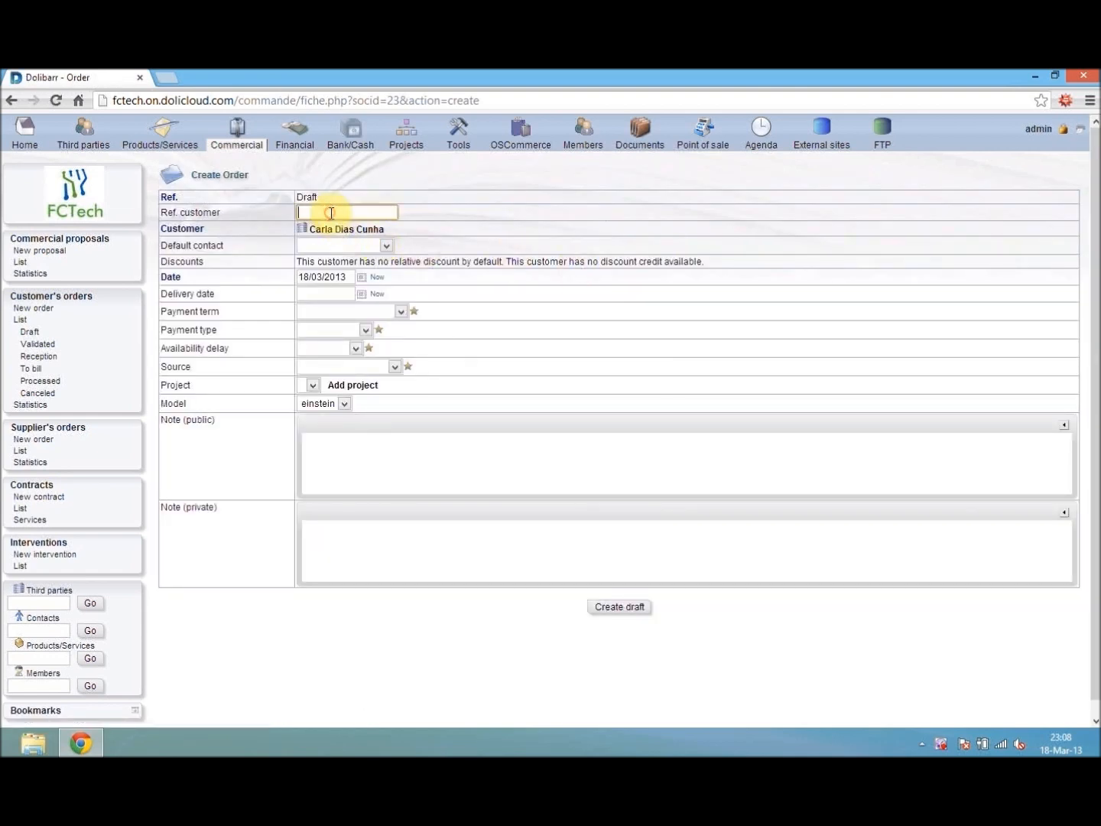
{"action": "type", "text": "CS"}
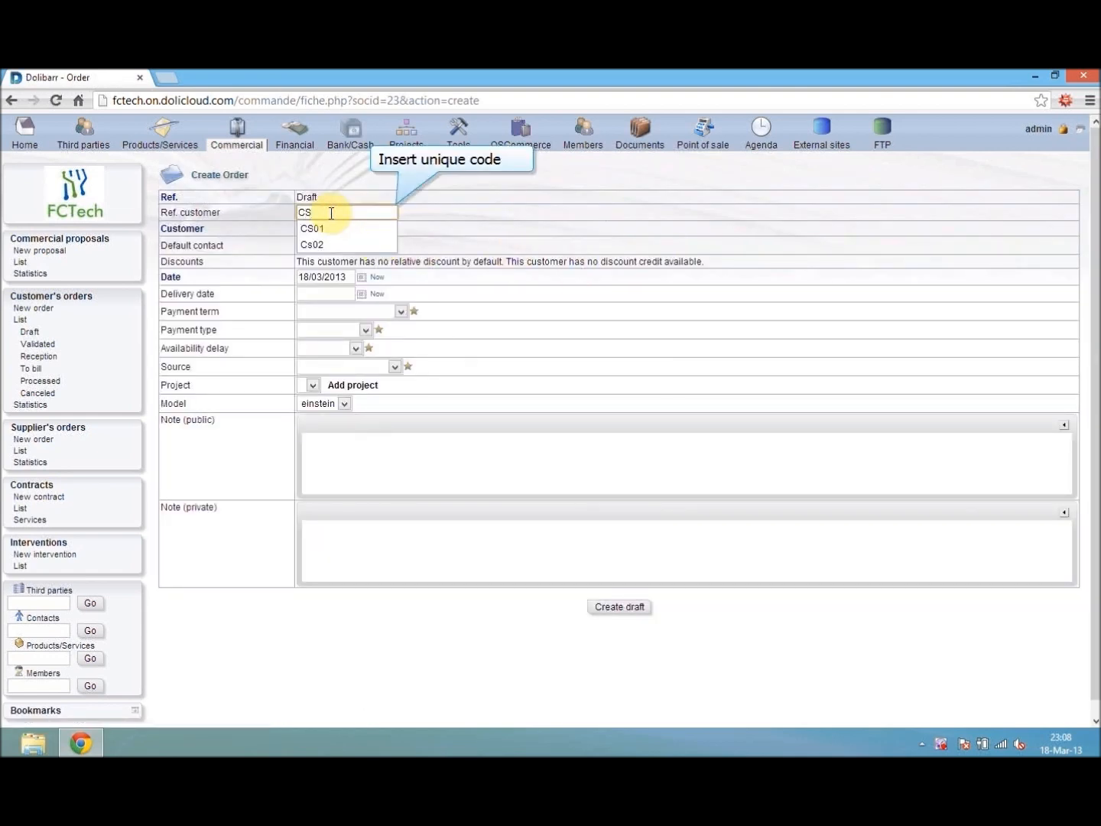
{"action": "type", "text": "03"}
{"action": "left_click", "coordinate": [338, 243]}
{"action": "left_click", "coordinate": [337, 272]}
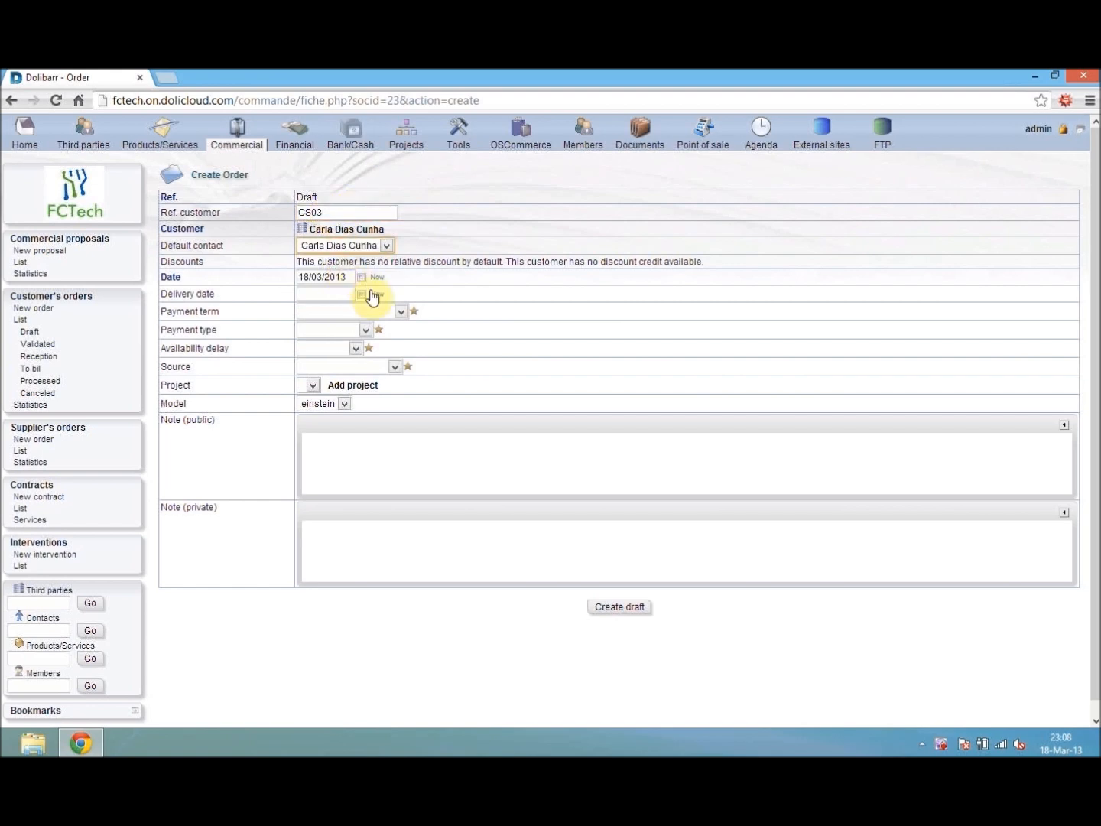
{"action": "left_click", "coordinate": [377, 294]}
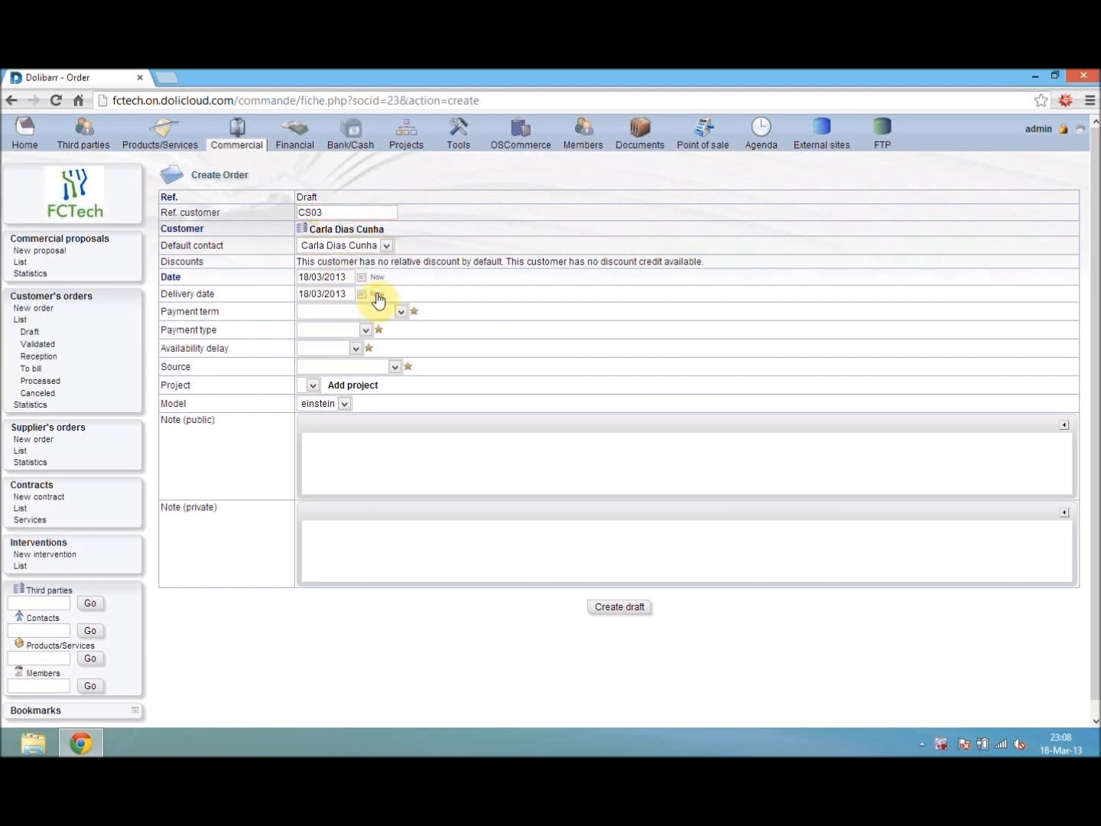
- Set payment term Immediate, payment type Credit card, availability delay Immediate and source Internet, and create the draft order
{"action": "left_click", "coordinate": [312, 313]}
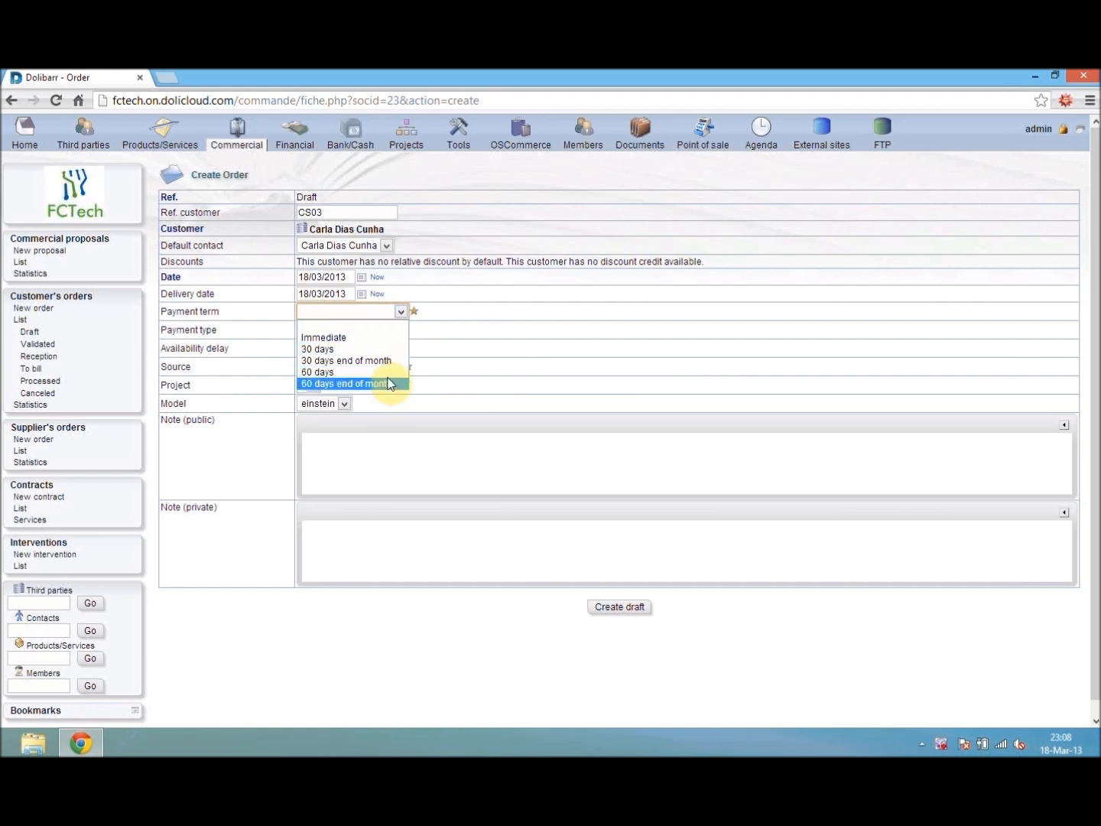
{"action": "left_click", "coordinate": [334, 340]}
{"action": "left_click", "coordinate": [335, 329]}
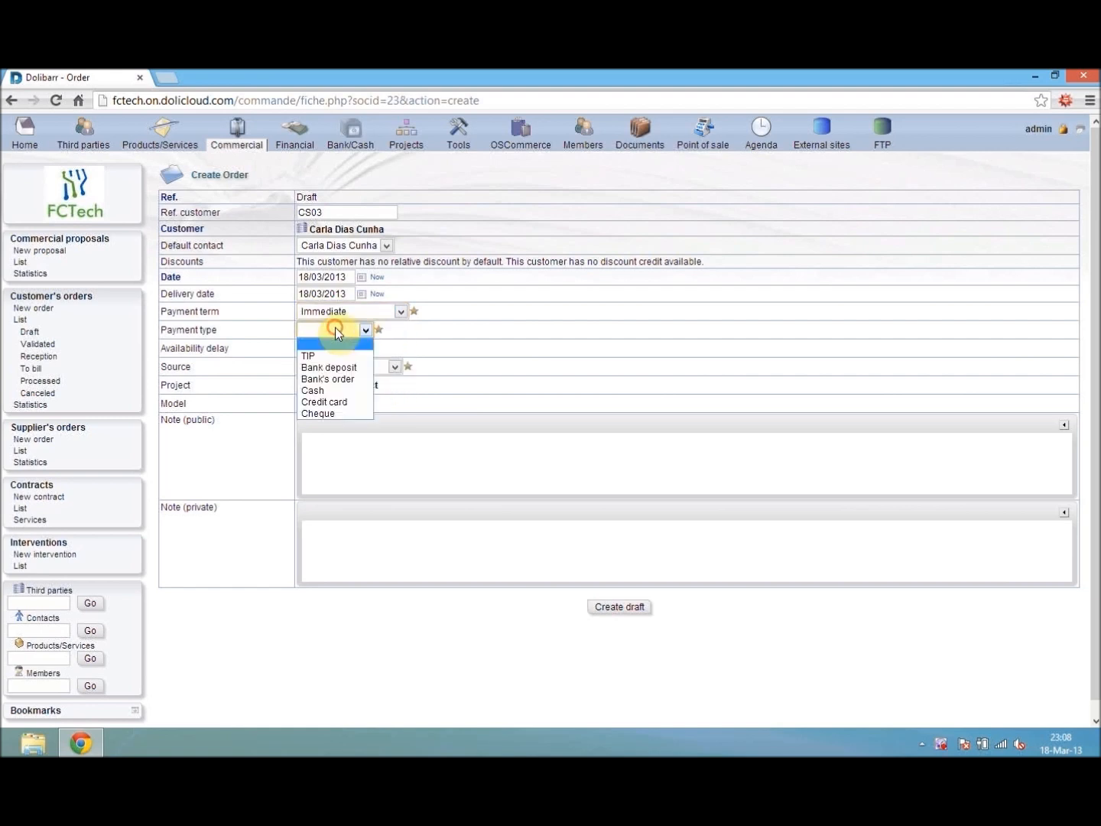
{"action": "left_click", "coordinate": [320, 402]}
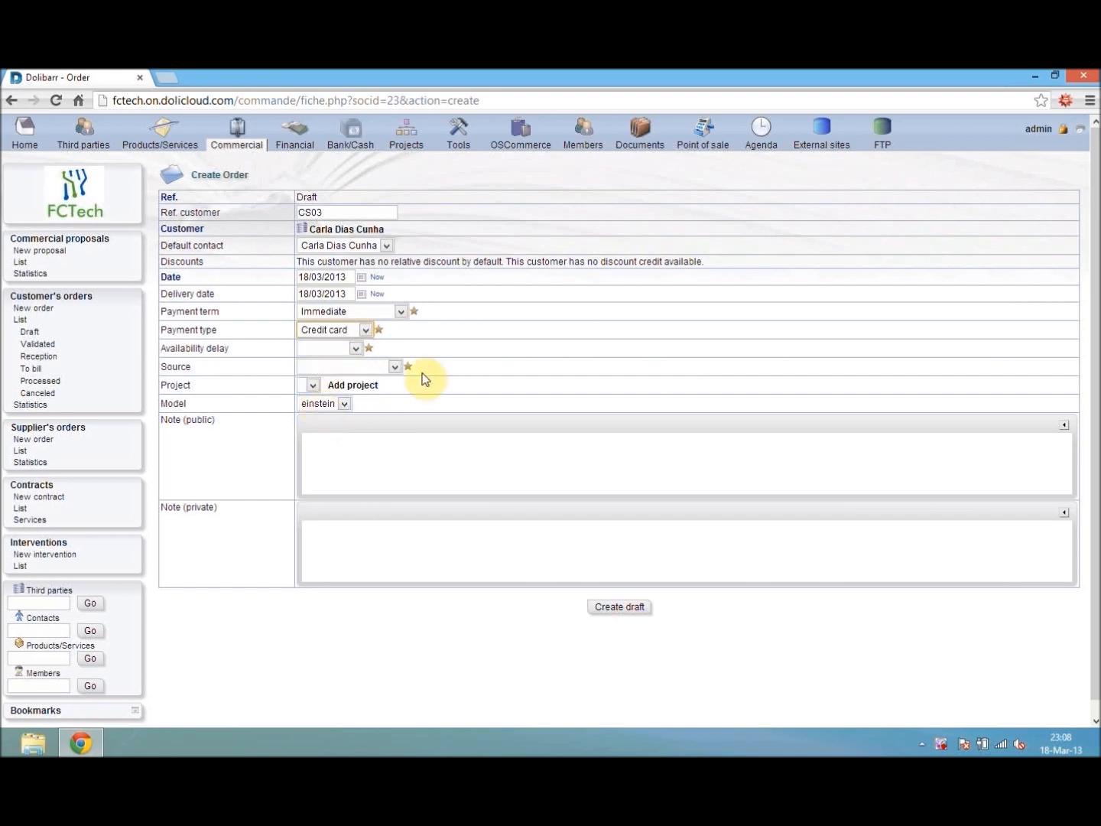
{"action": "left_click", "coordinate": [340, 348]}
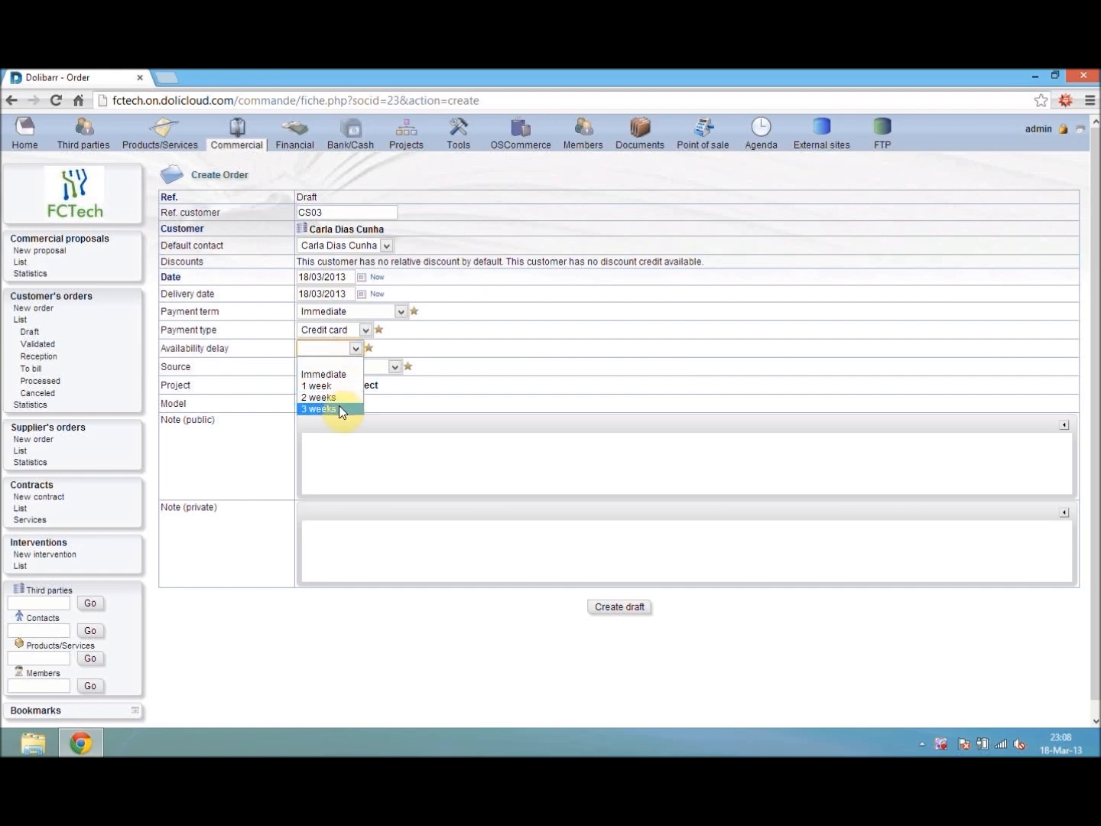
{"action": "left_click", "coordinate": [326, 375]}
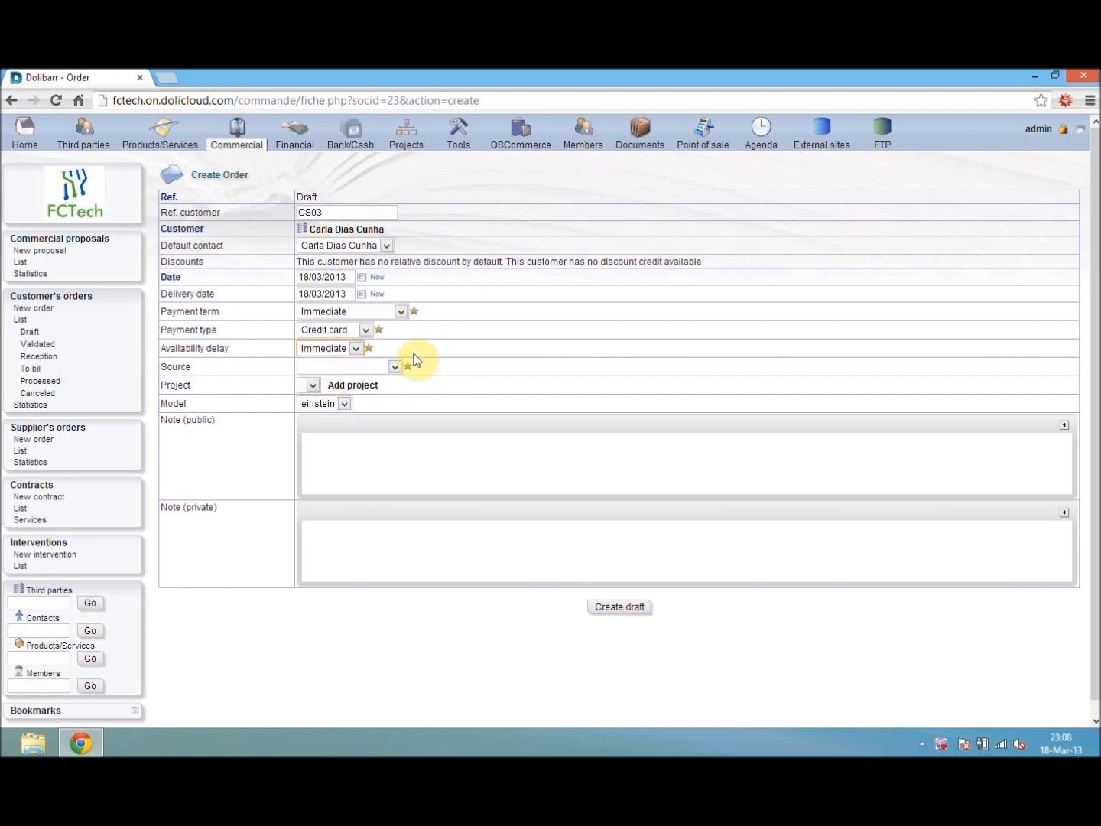
{"action": "left_click", "coordinate": [393, 367]}
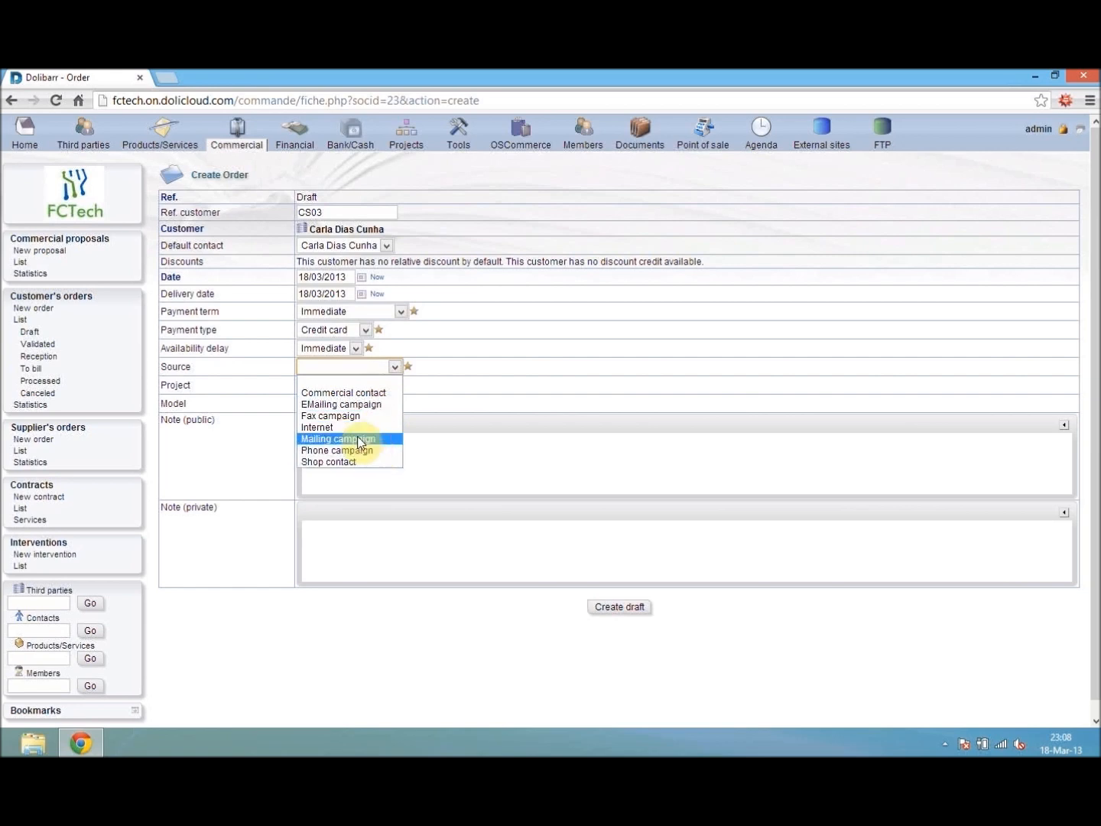
{"action": "left_click", "coordinate": [321, 431]}
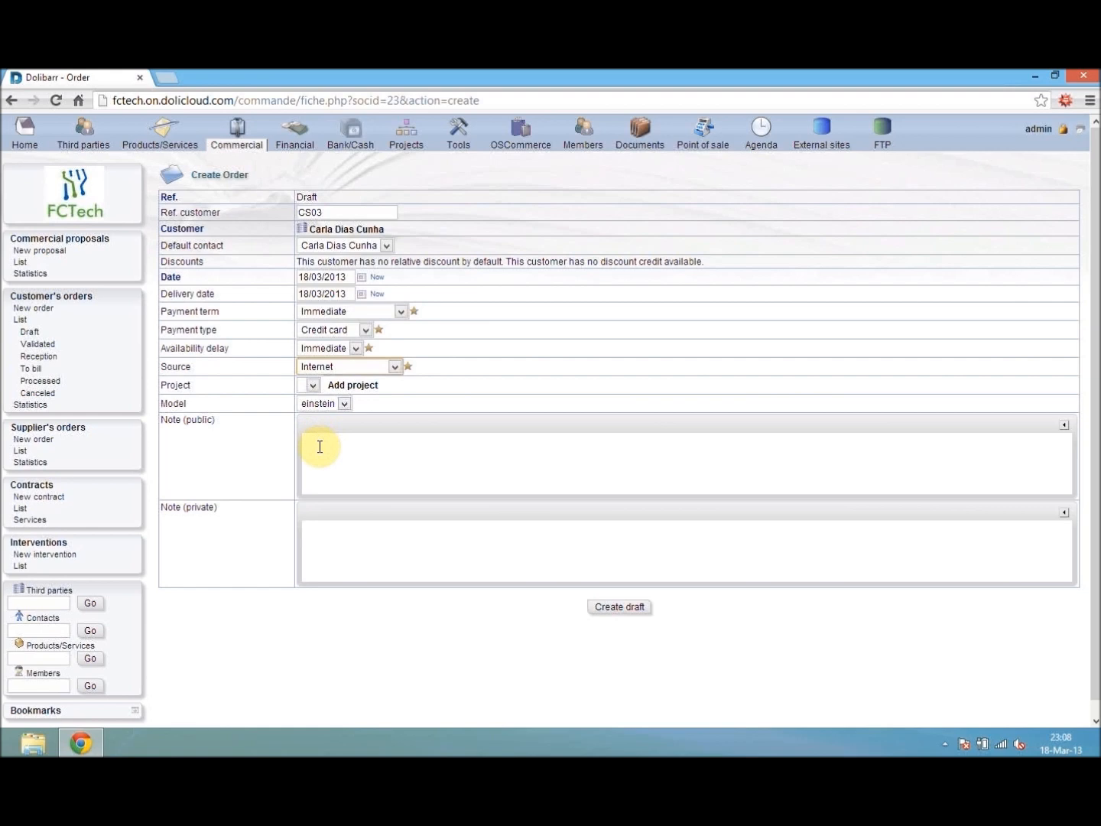
{"action": "left_click", "coordinate": [600, 606]}
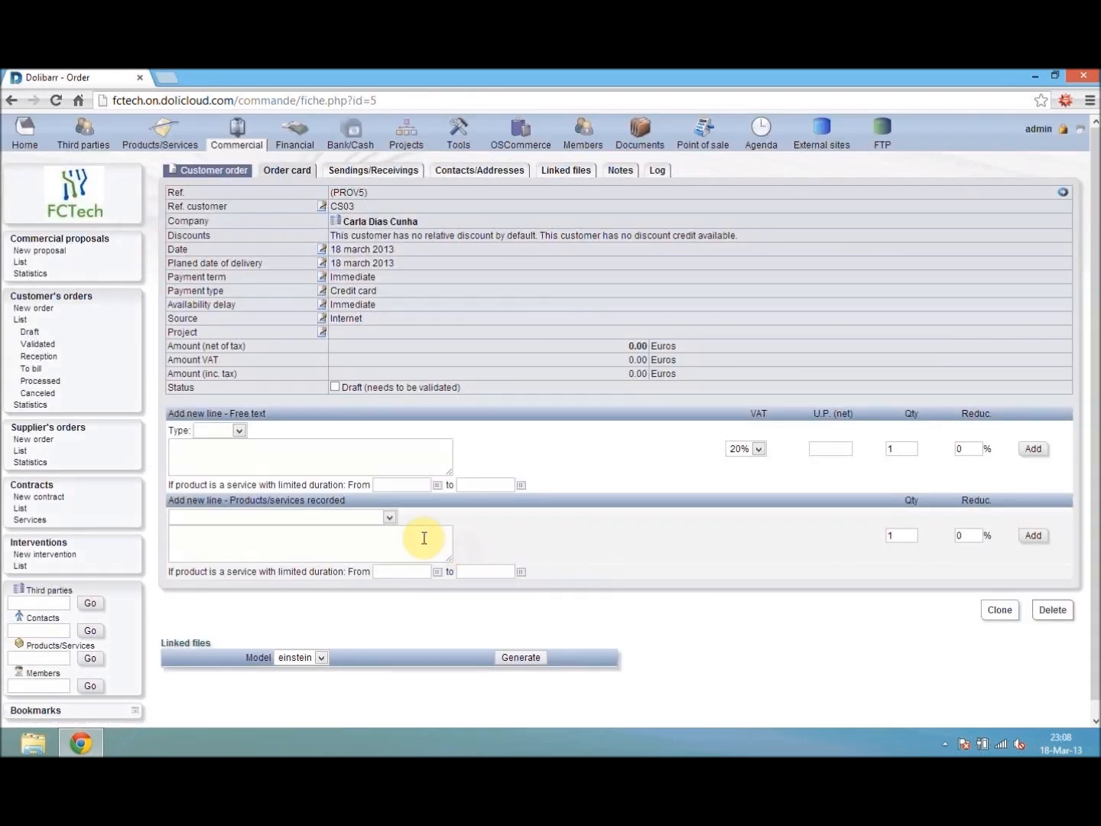
- Add a recorded product line for OfcTech - Office Tech, quantity 1, to the draft customer order
{"action": "left_click", "coordinate": [307, 517]}
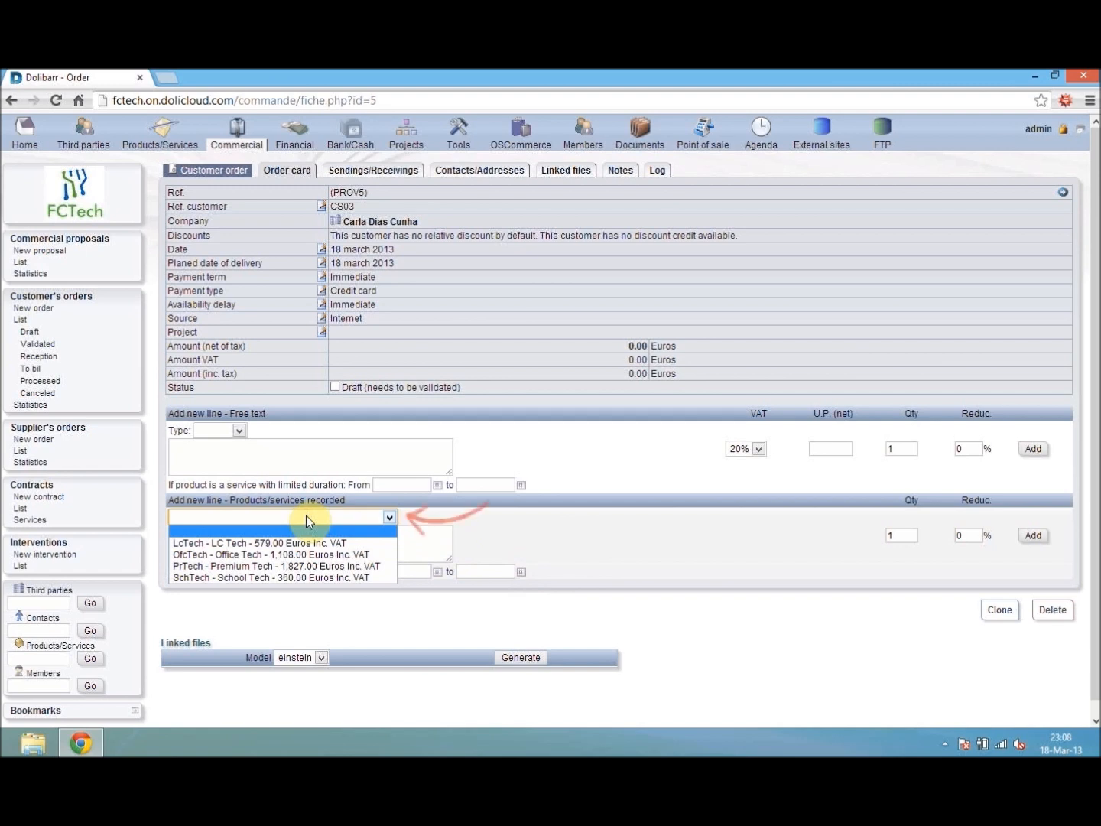
{"action": "left_click", "coordinate": [309, 555]}
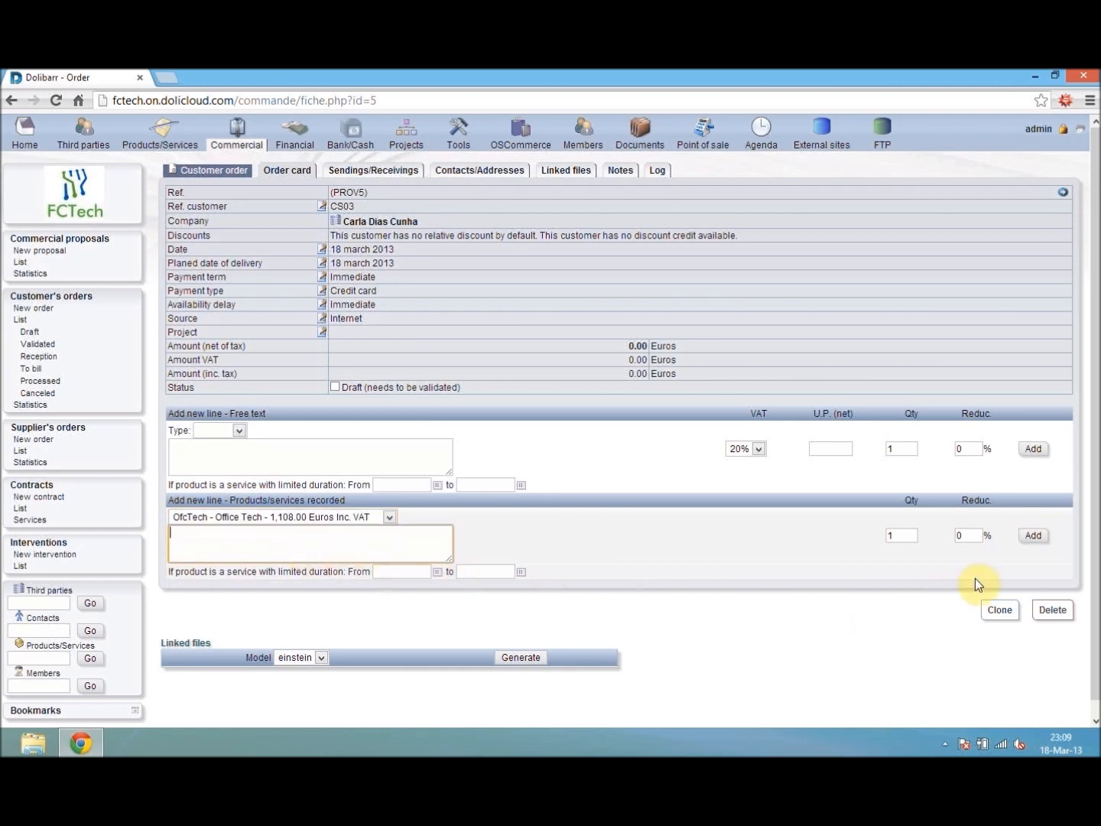
{"action": "left_click", "coordinate": [1033, 535]}
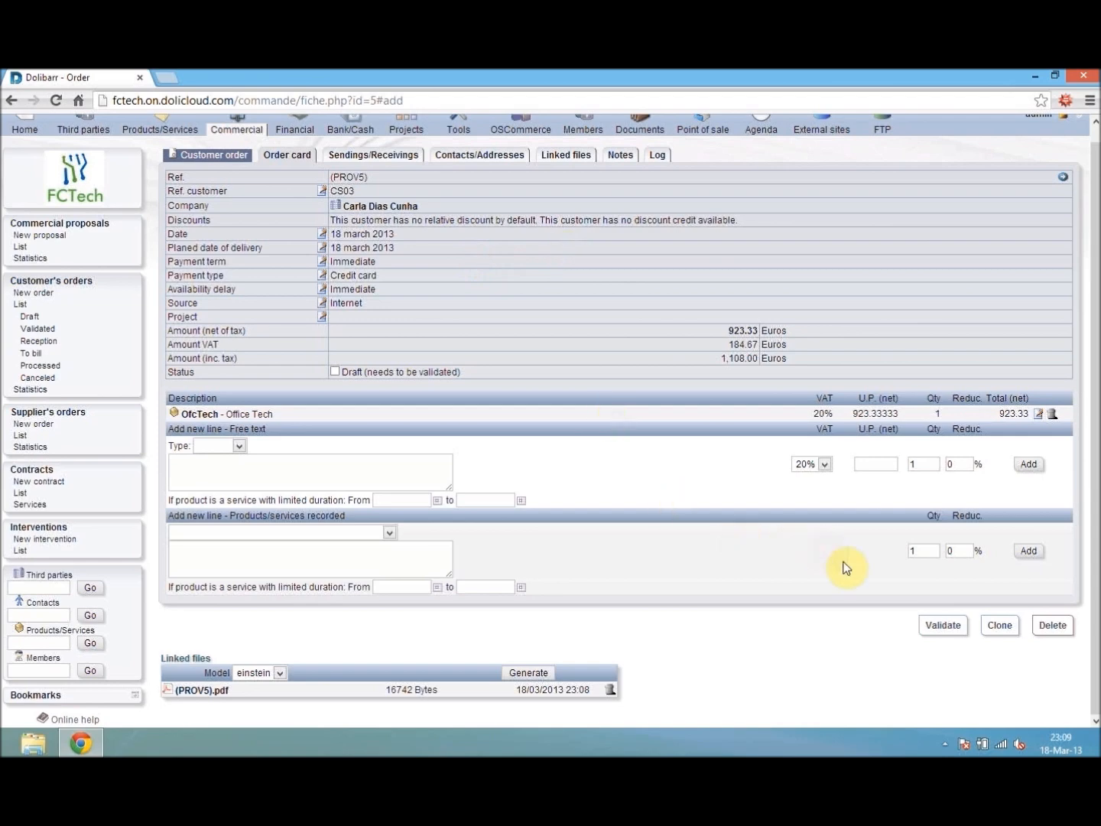
- Validate the customer order, choosing the warehouse for the stock decrease
{"action": "left_click", "coordinate": [937, 632]}
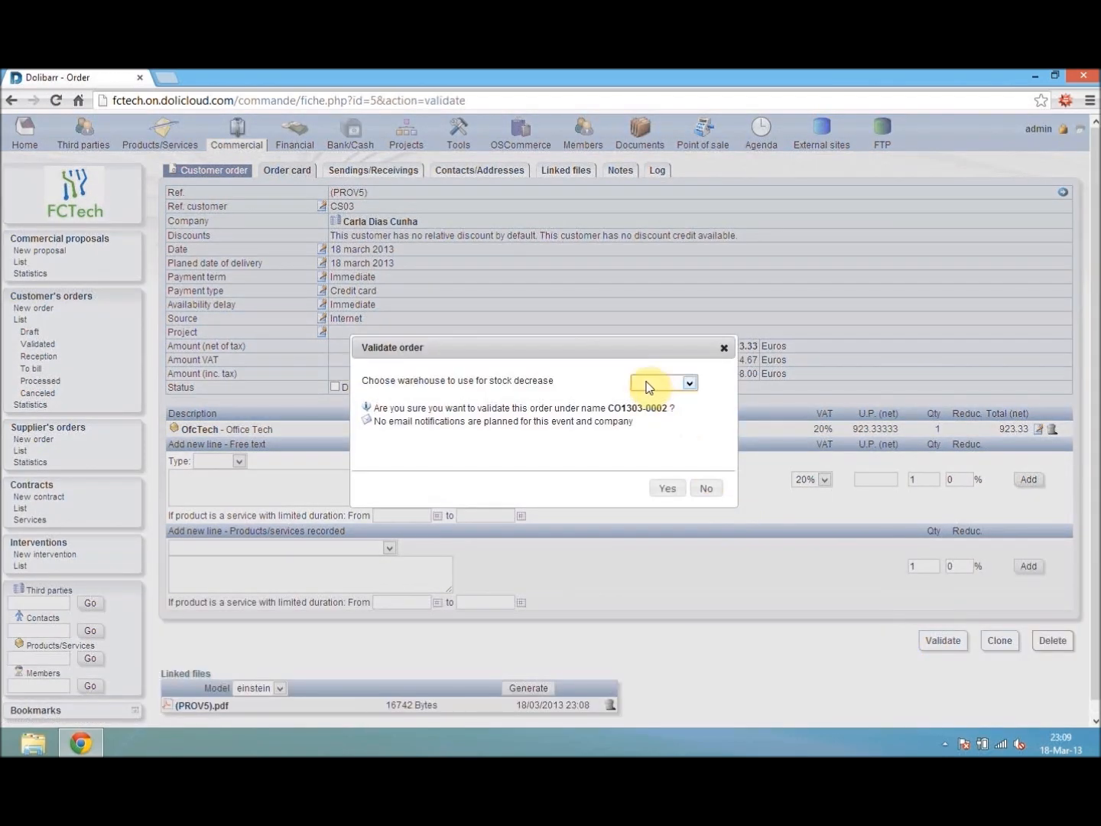
{"action": "left_click", "coordinate": [657, 409]}
{"action": "left_click", "coordinate": [663, 489]}
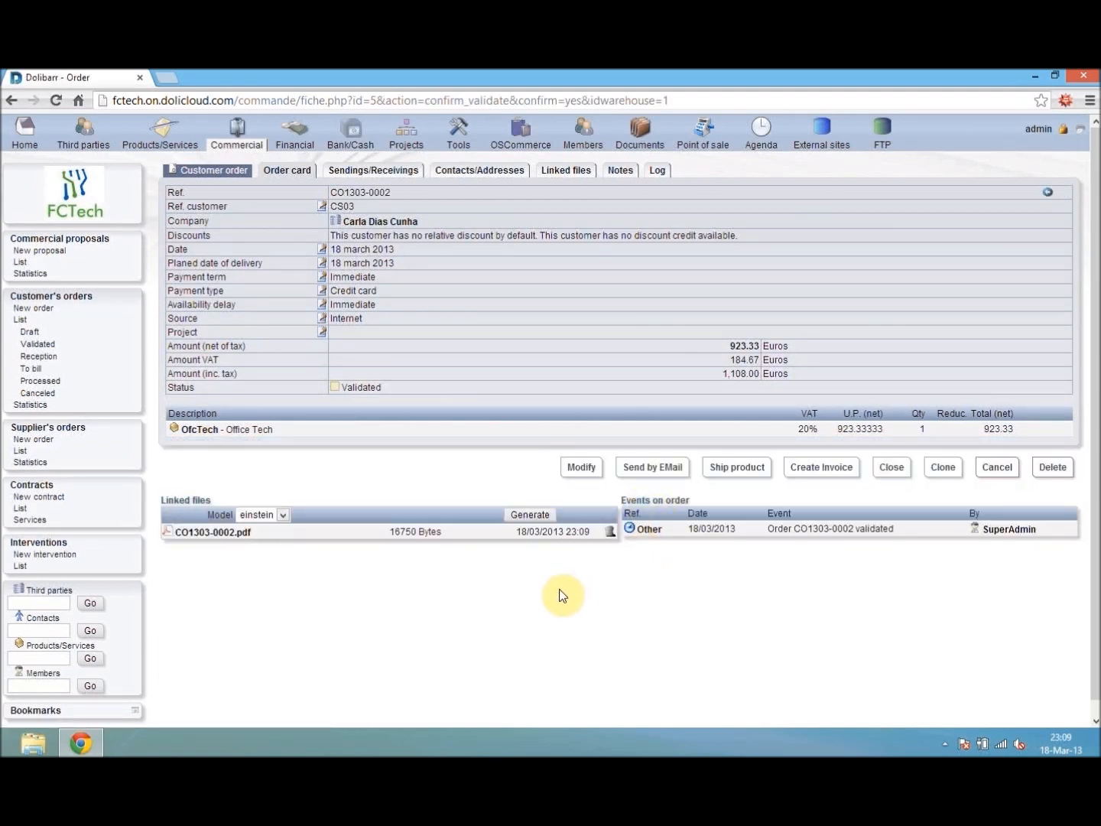
- Save the validated order's generated PDF and open the downloaded file
{"action": "left_click", "coordinate": [166, 535]}
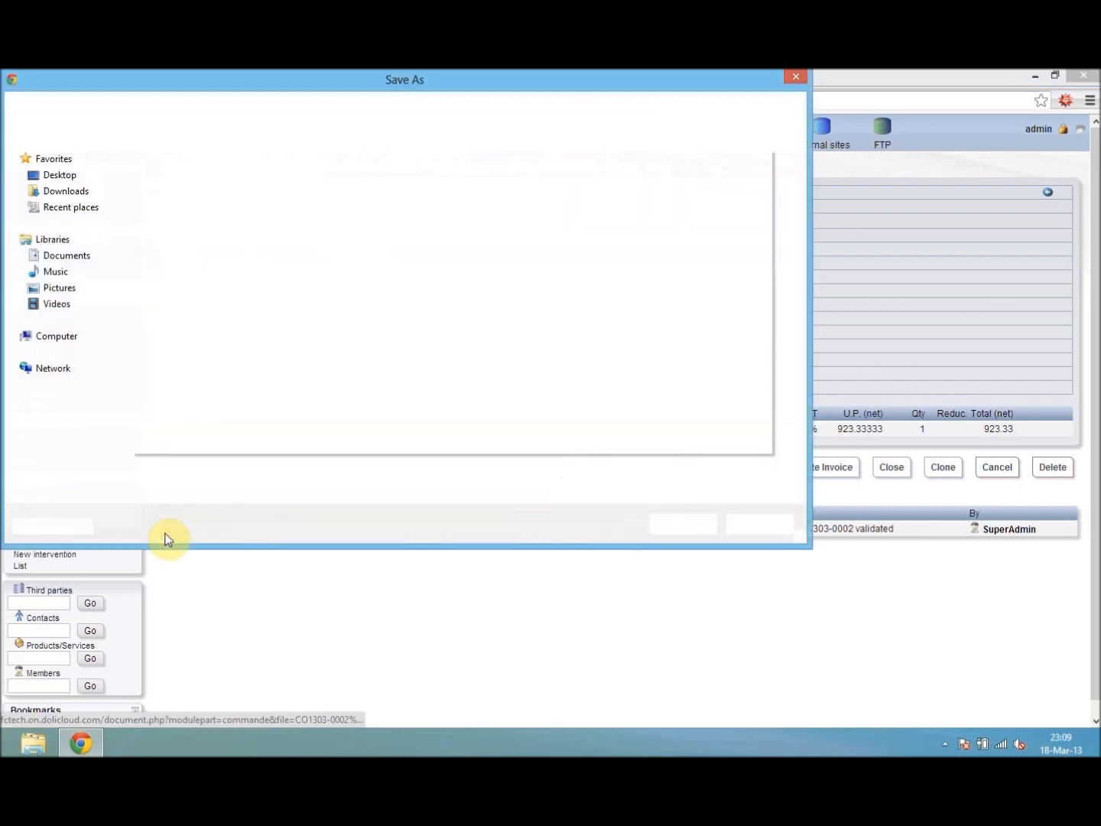
{"action": "left_click", "coordinate": [670, 532]}
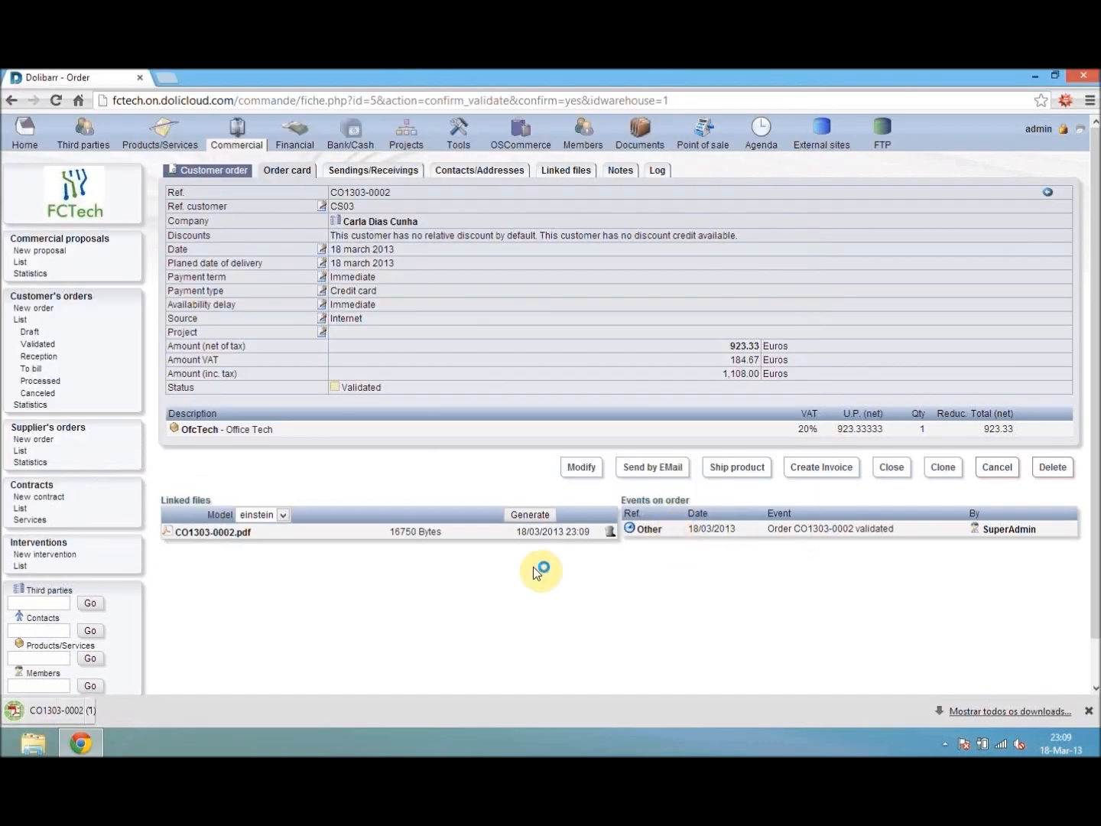
{"action": "left_click", "coordinate": [90, 711]}
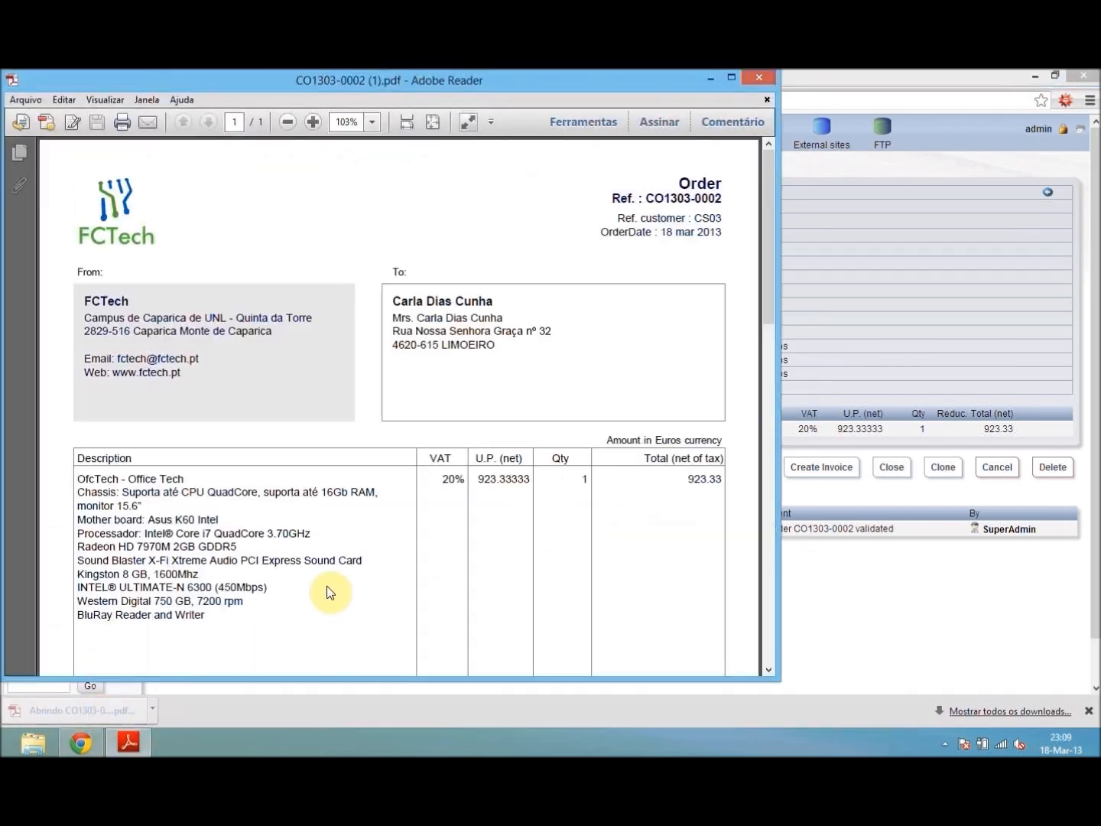
- Examine the order PDF's customer details, Office Tech line, payment terms and totals, and close the document
{"action": "left_click", "coordinate": [733, 79]}
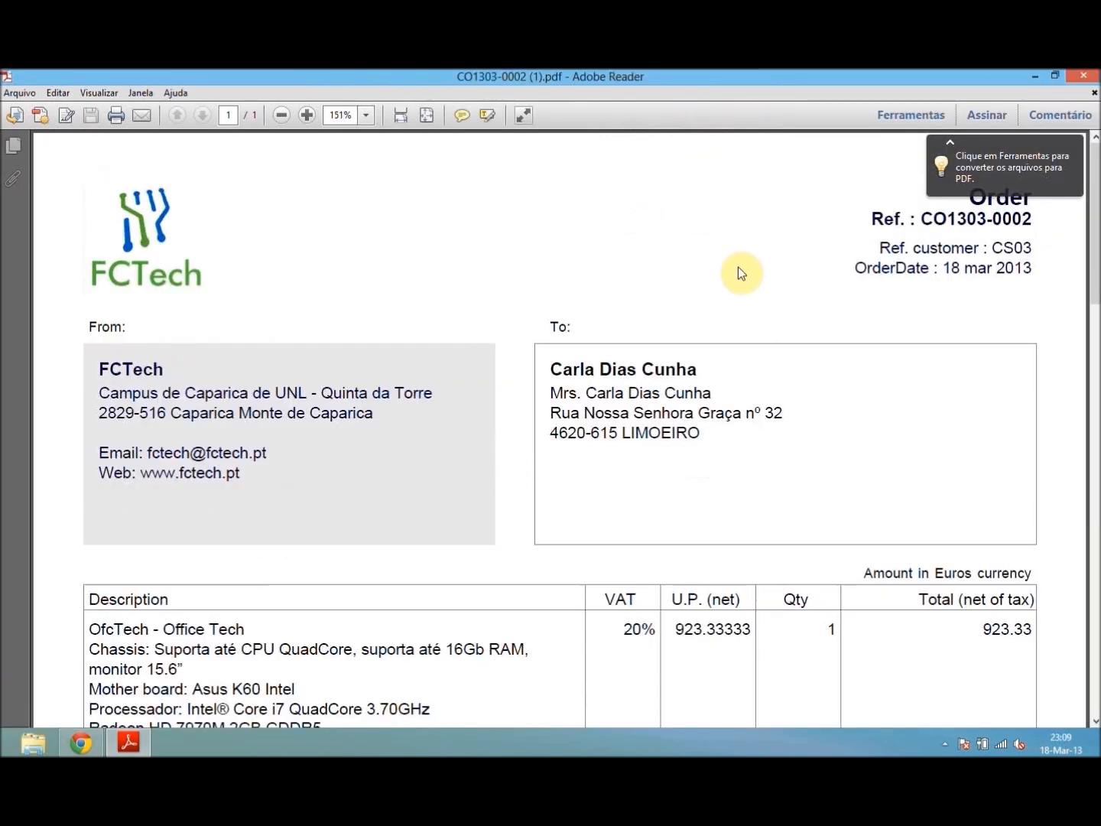
{"action": "scroll", "coordinate": [740, 271], "scroll_direction": "down", "scroll_amount": 1}
{"action": "scroll", "coordinate": [1016, 215], "scroll_direction": "up", "scroll_amount": 1}
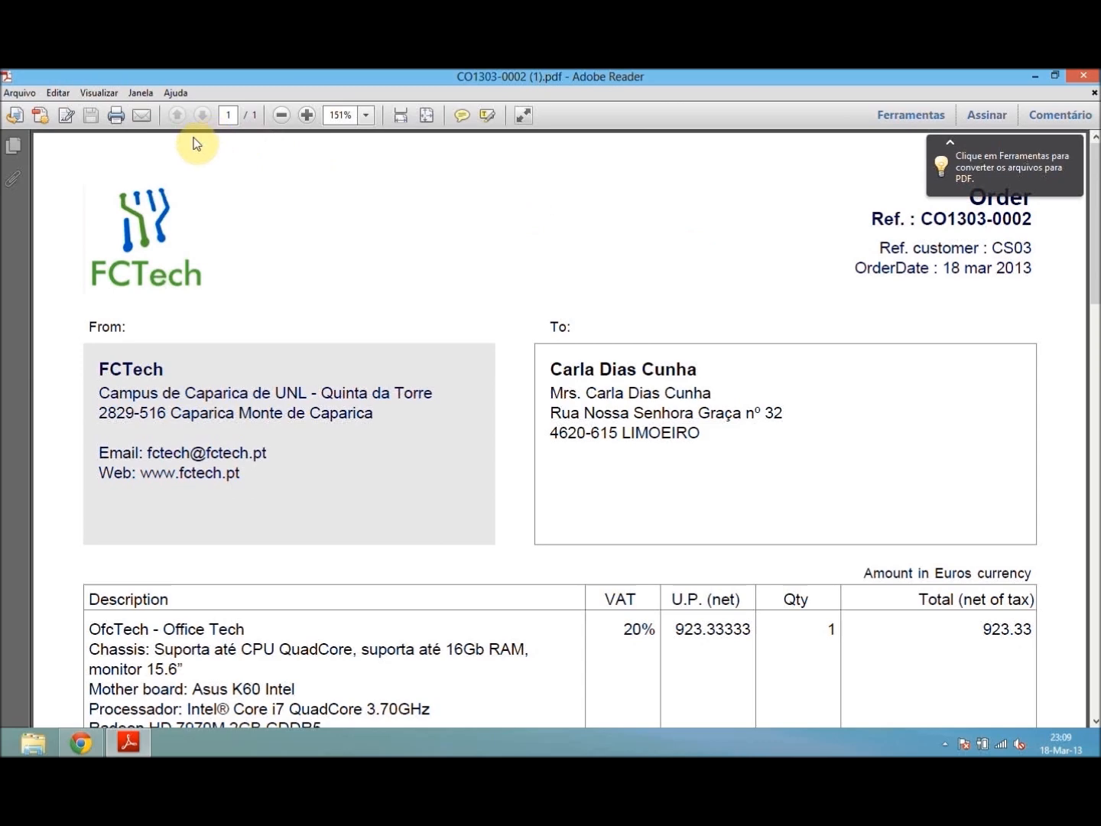
{"action": "scroll", "coordinate": [649, 417], "scroll_direction": "down", "scroll_amount": 5}
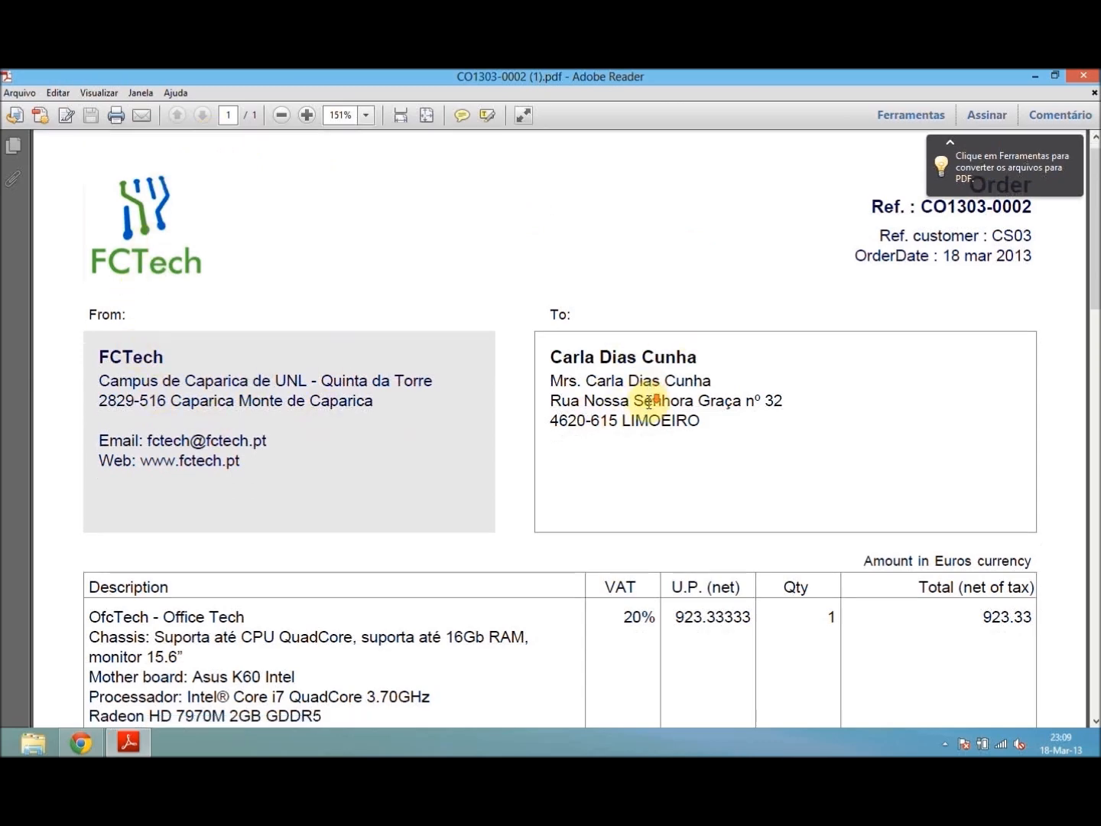
{"action": "scroll", "coordinate": [647, 412], "scroll_direction": "down", "scroll_amount": 2}
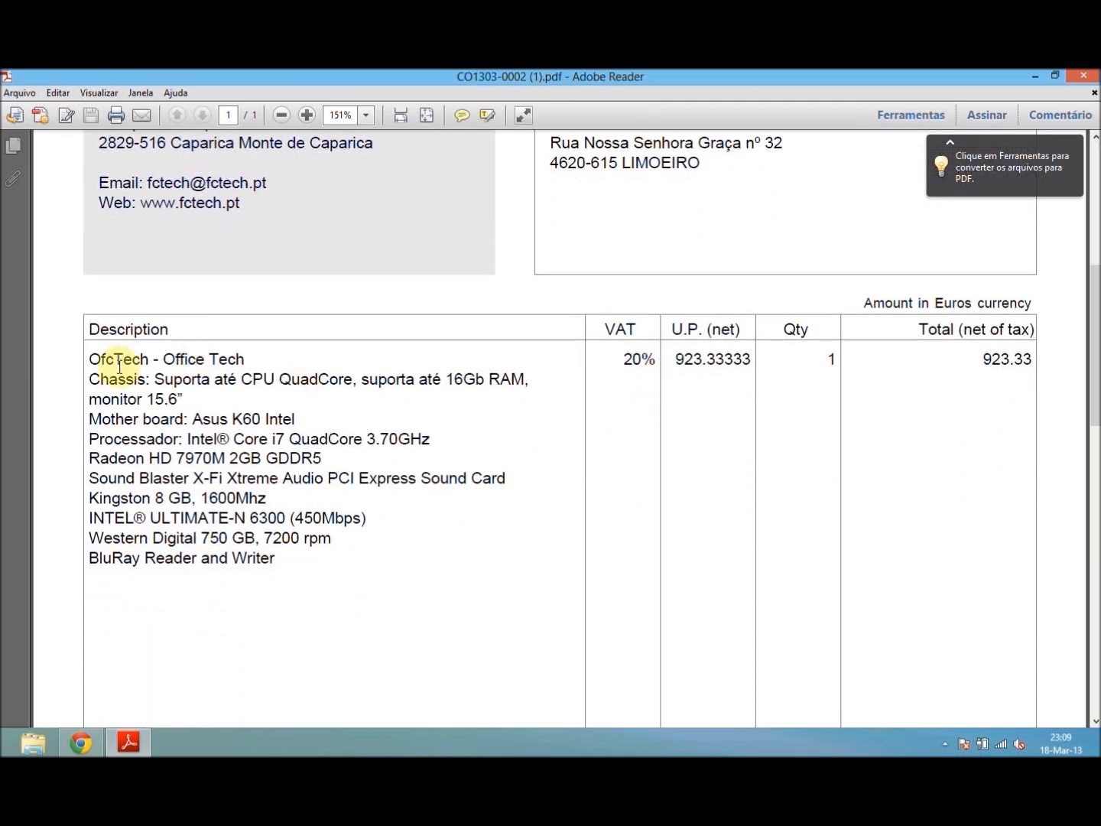
{"action": "left_click_drag", "start_coordinate": [1095, 347], "coordinate": [1096, 576]}
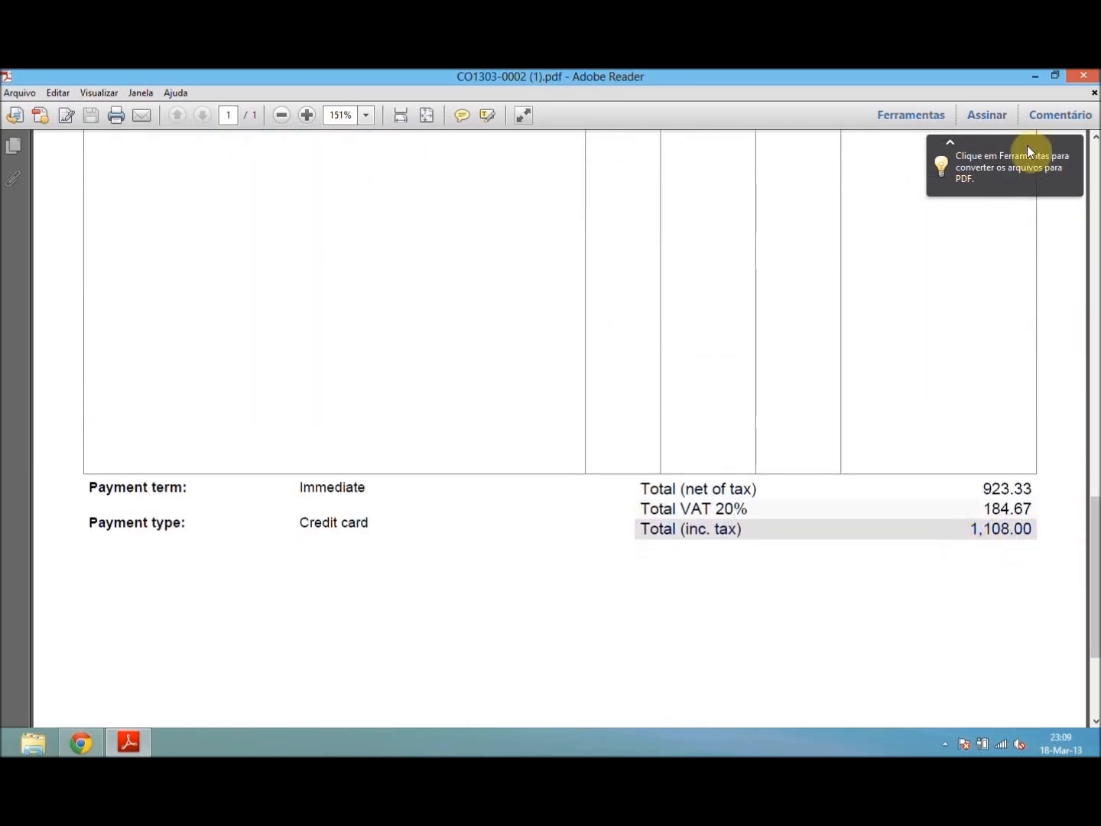
{"action": "left_click", "coordinate": [1083, 78]}
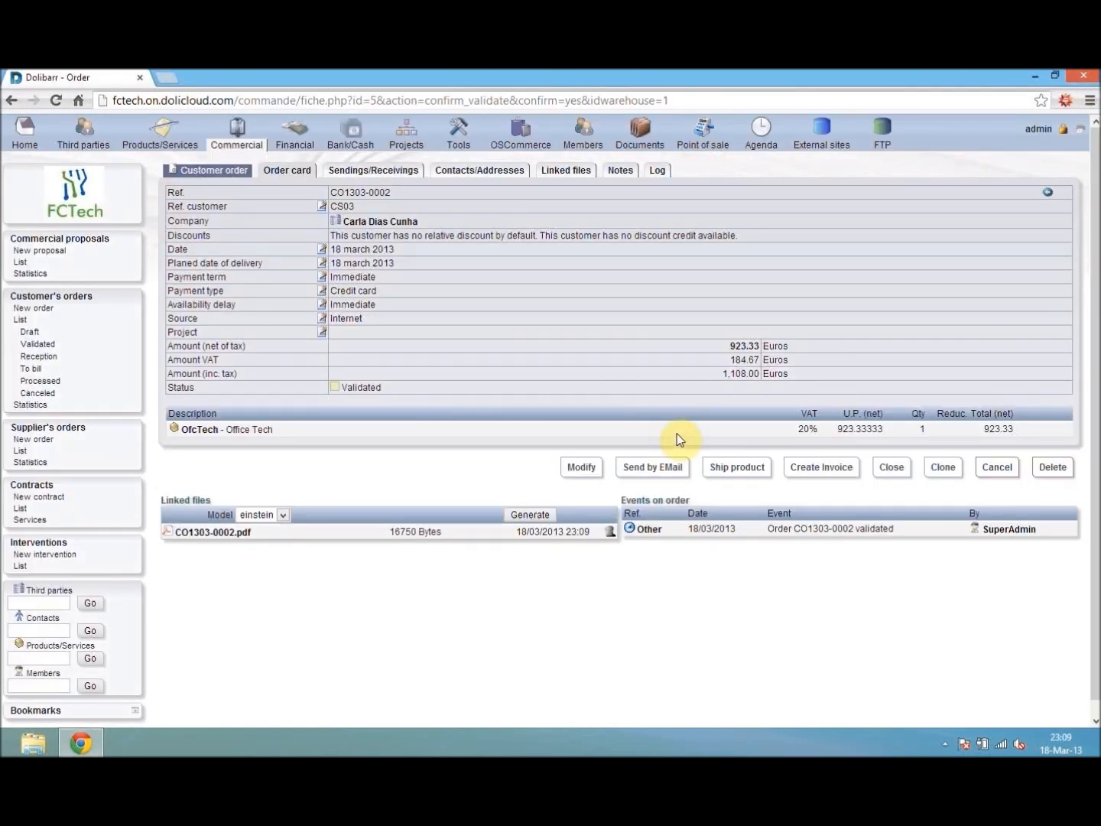
- Connect to the point of sale with the order's customer as generic third party and warehouse w_house1
{"action": "left_click", "coordinate": [700, 138]}
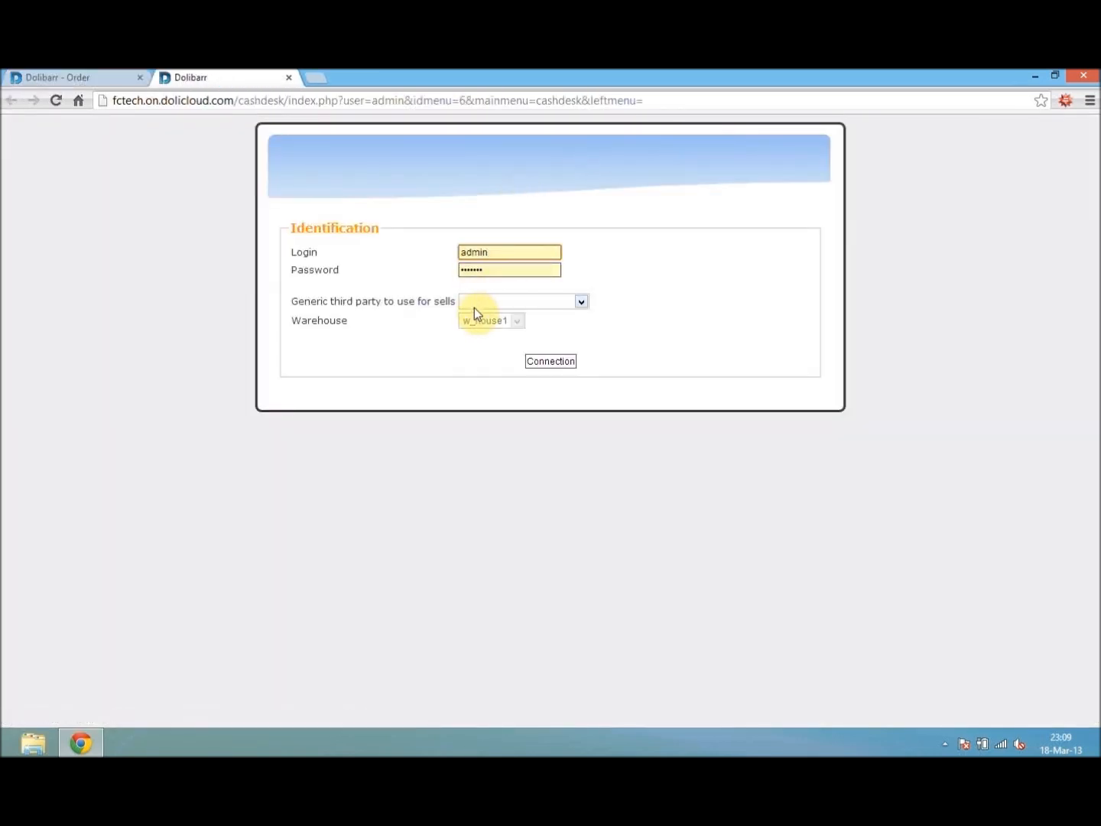
{"action": "left_click", "coordinate": [476, 303]}
{"action": "left_click", "coordinate": [510, 361]}
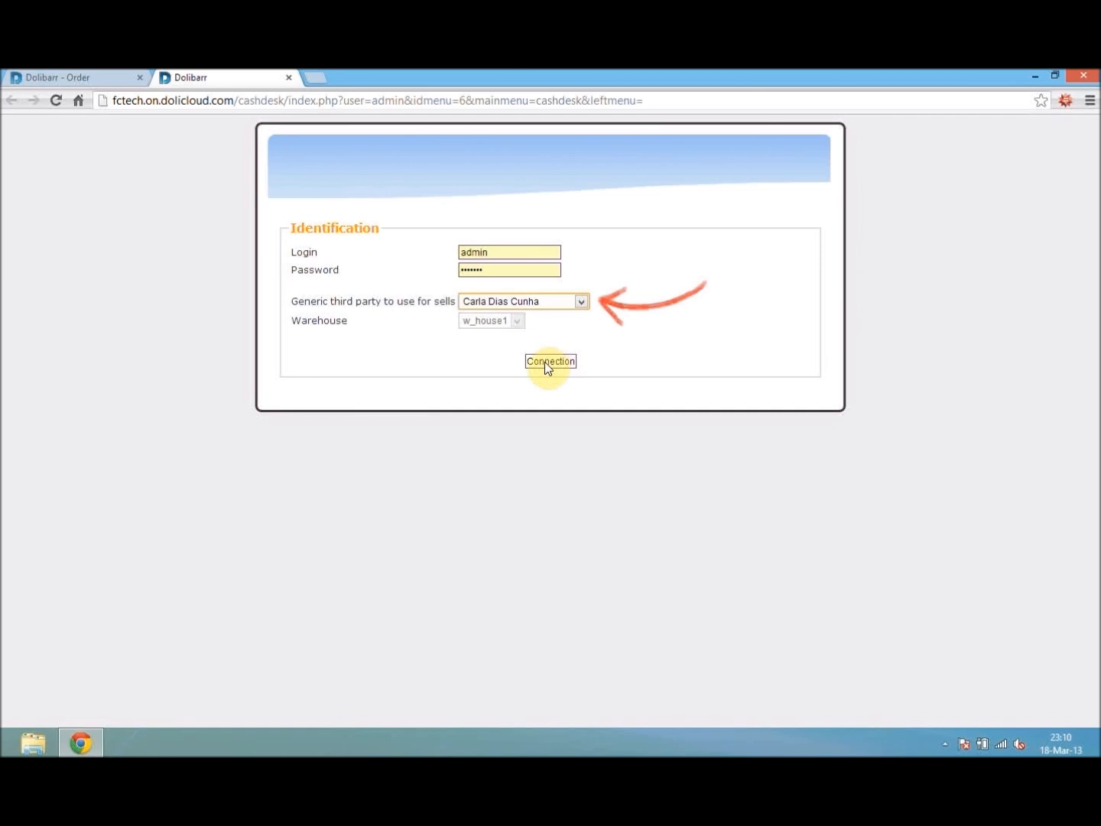
{"action": "left_click", "coordinate": [547, 363]}
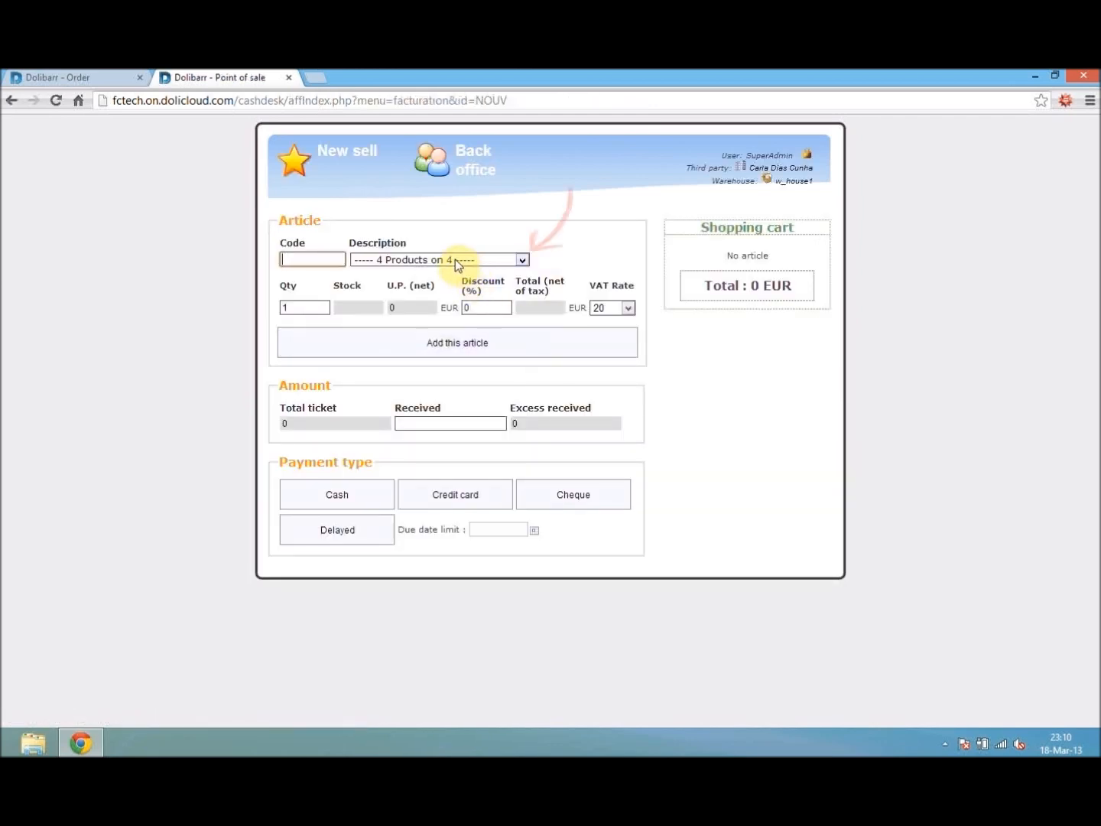
- Add one OfcTech - Office Tech article to the point-of-sale shopping cart
{"action": "left_click", "coordinate": [454, 259]}
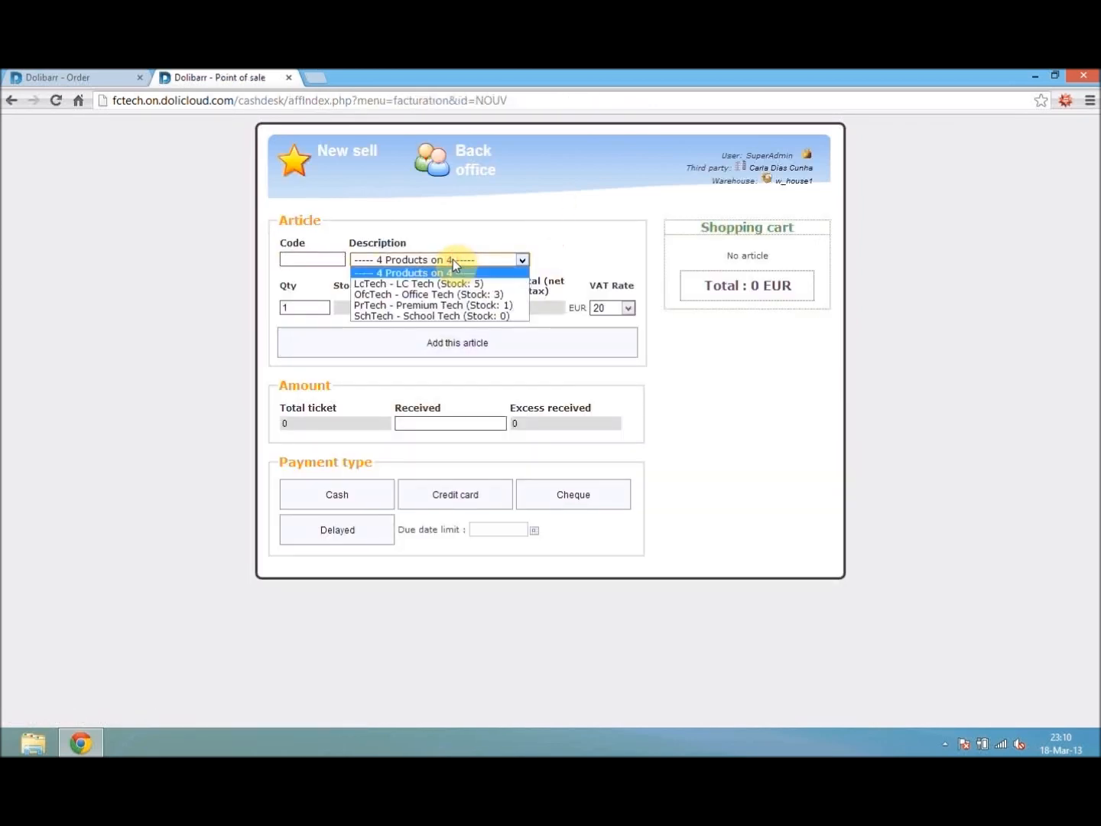
{"action": "left_click", "coordinate": [490, 295]}
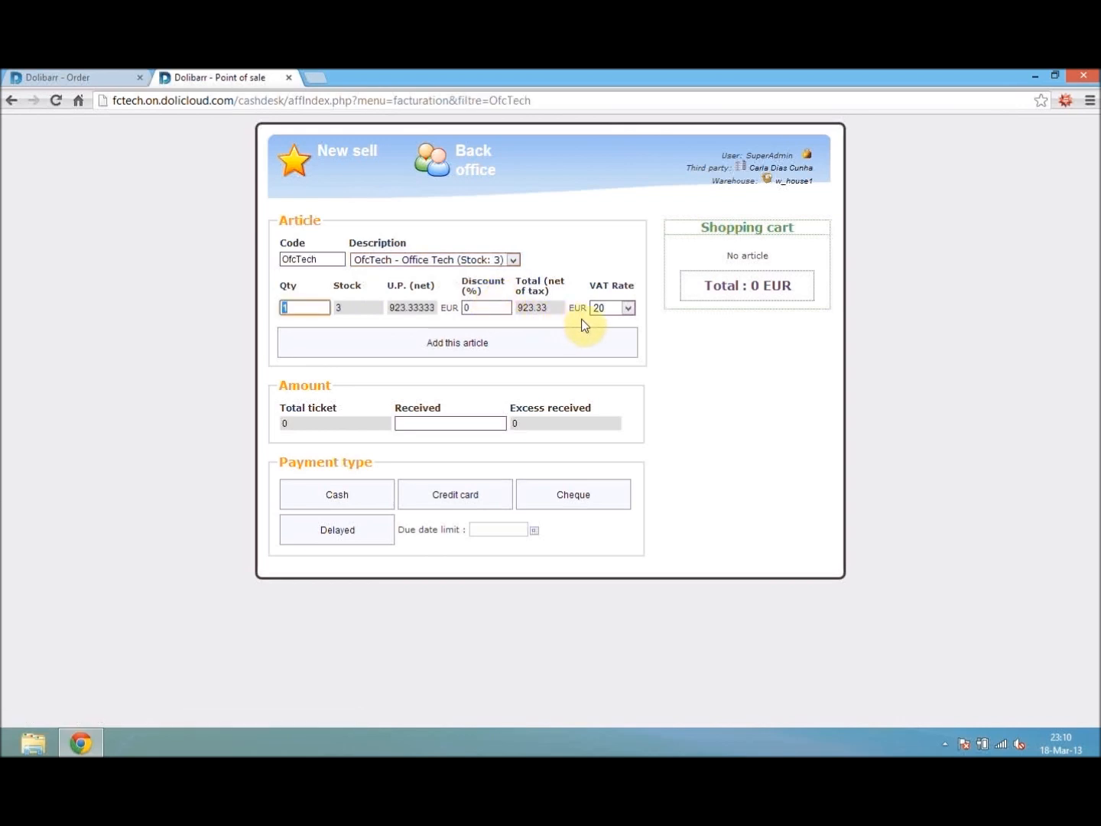
{"action": "left_click", "coordinate": [495, 346]}
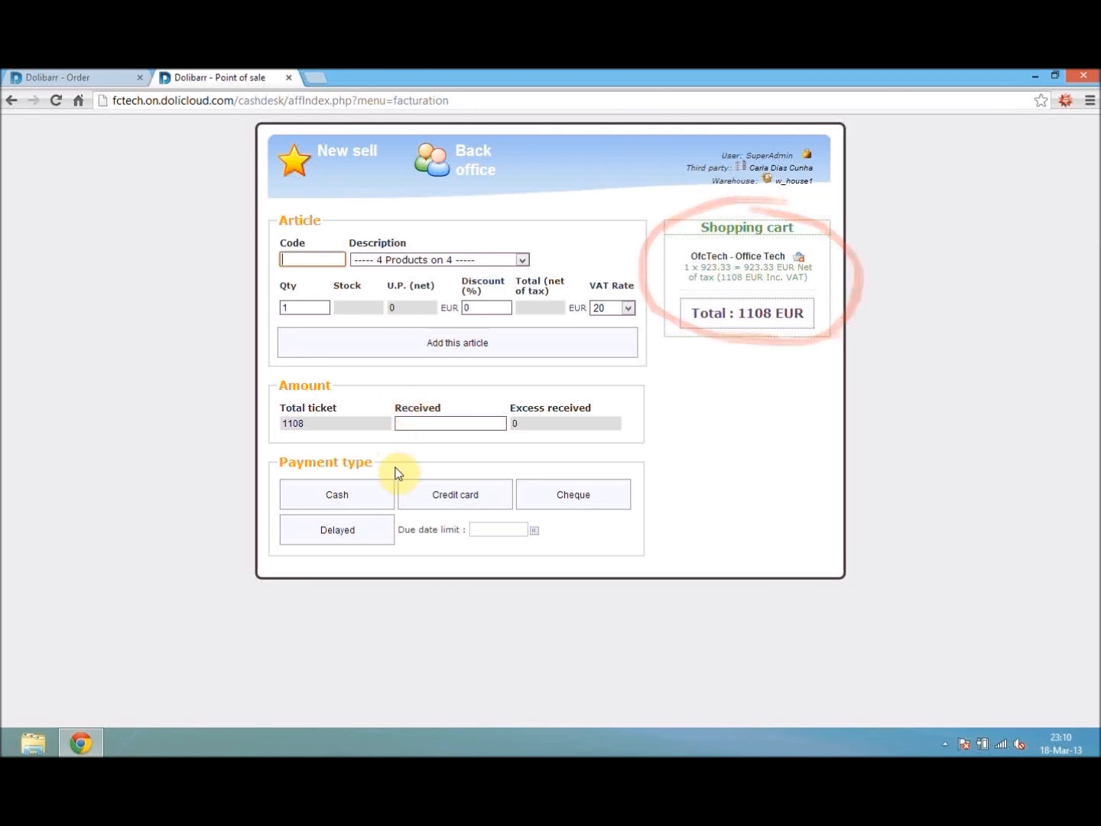
- Charge the sale by credit card to the Santander account and validate the invoice
{"action": "left_click", "coordinate": [452, 493]}
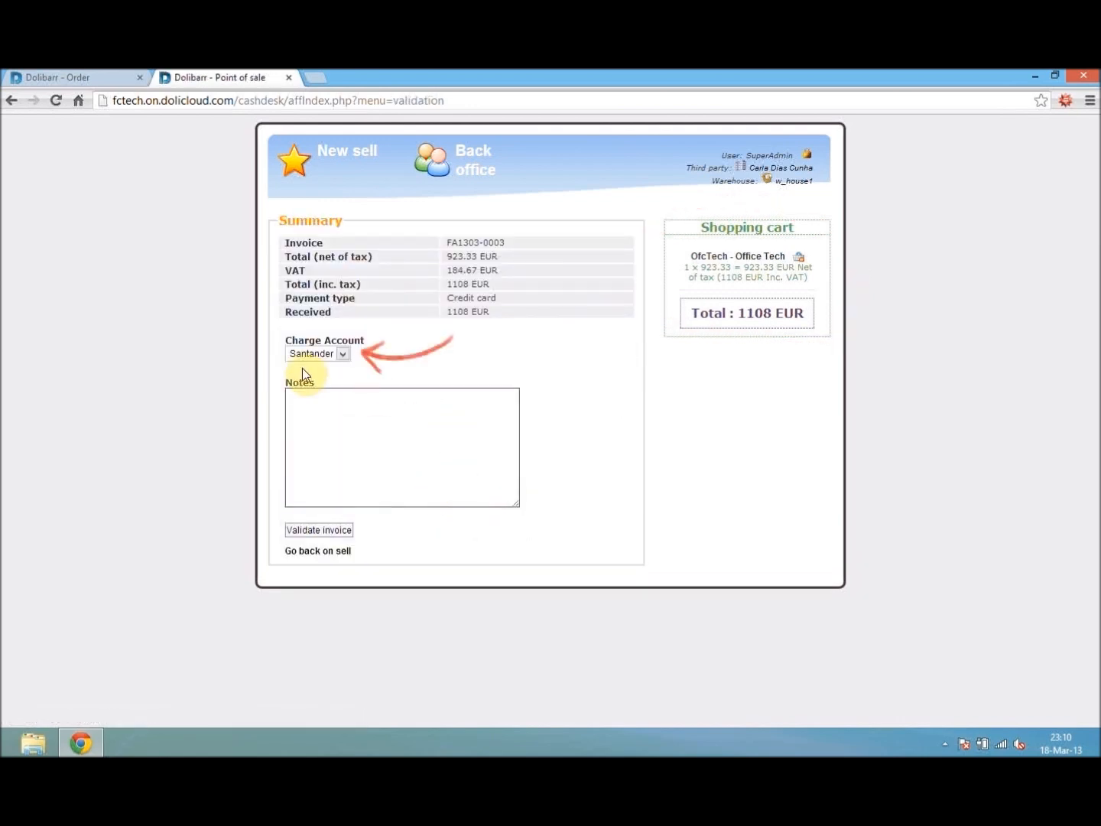
{"action": "left_click", "coordinate": [309, 355]}
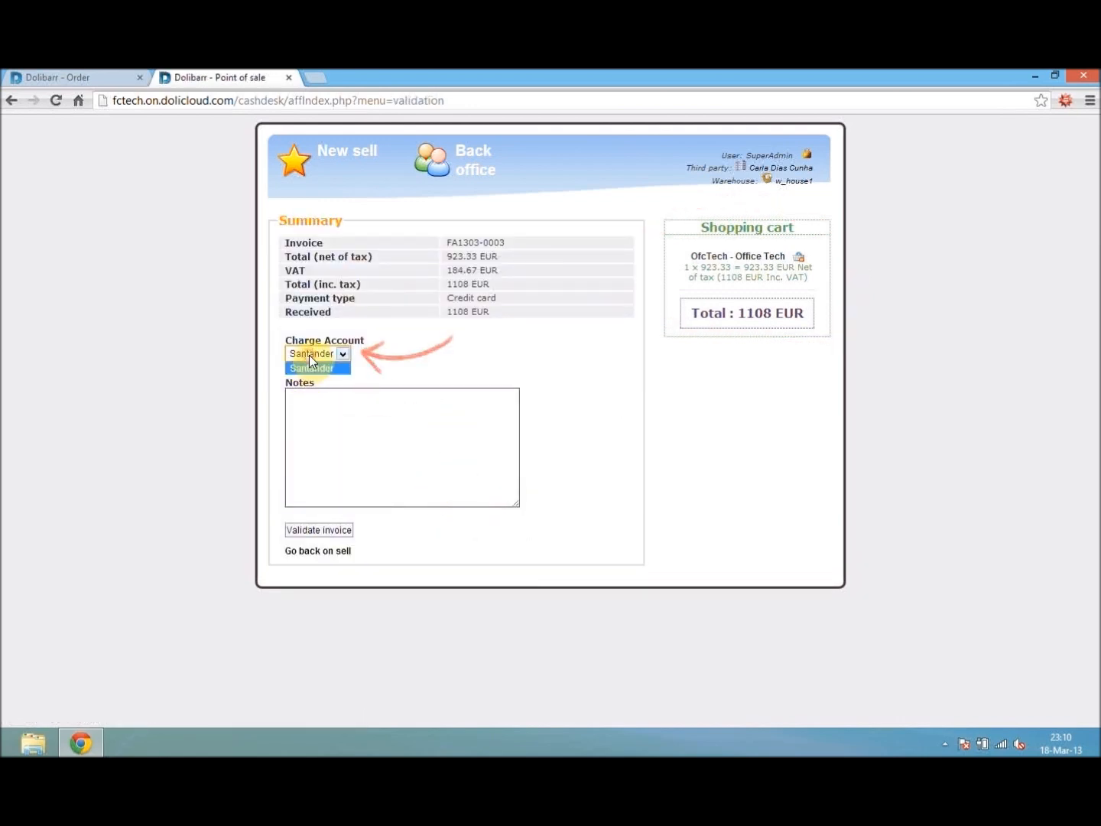
{"action": "left_click", "coordinate": [376, 364]}
{"action": "left_click", "coordinate": [319, 533]}
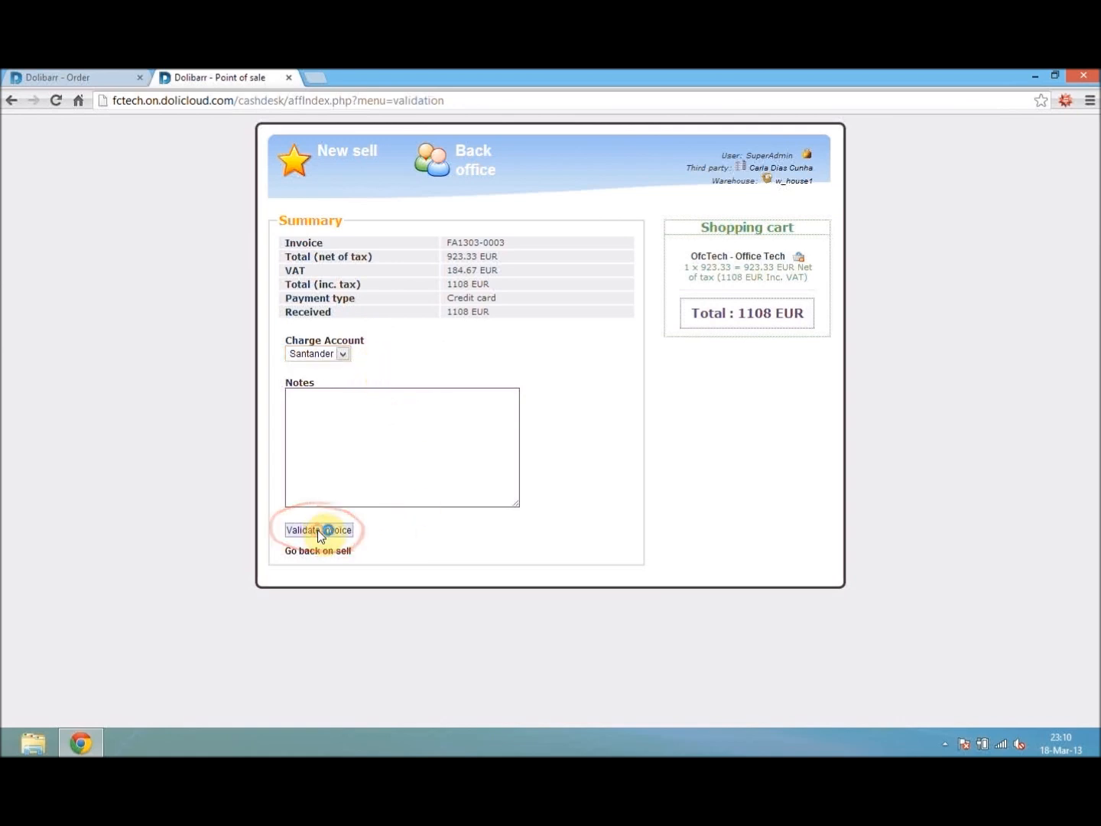
- Open the new sale's customer invoice, save its PDF and open the downloaded file
{"action": "left_click", "coordinate": [333, 244]}
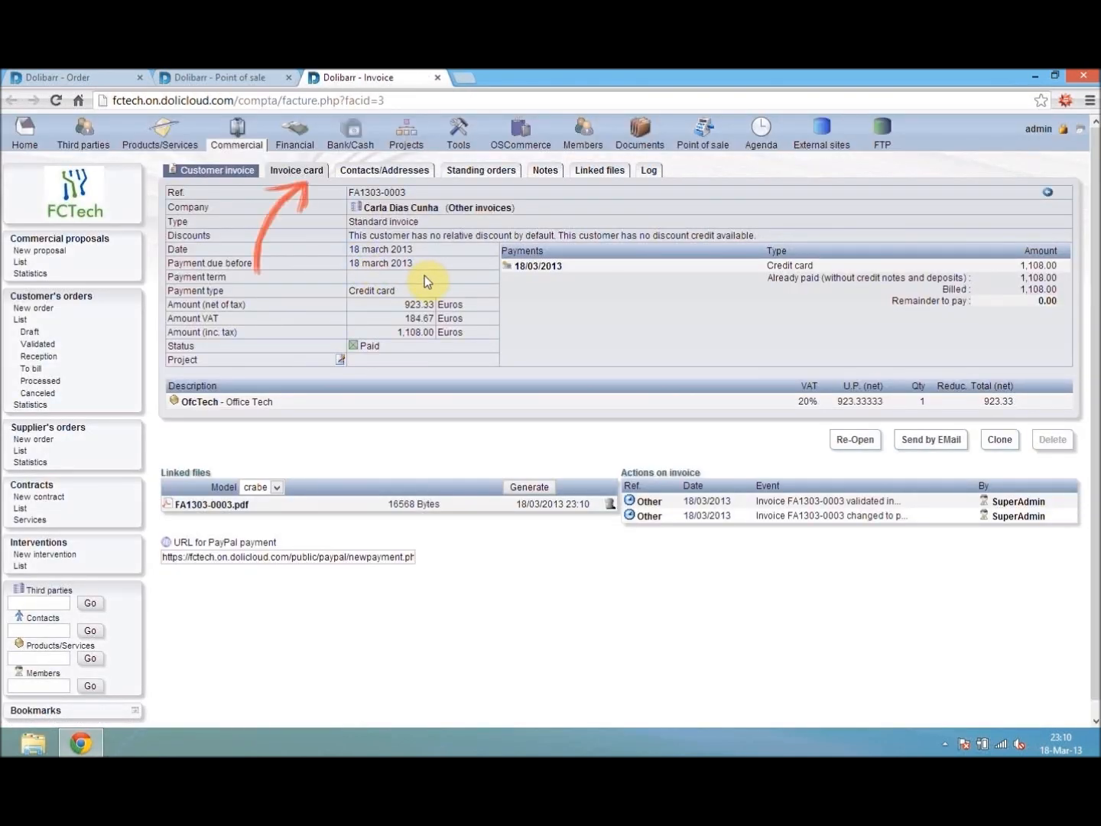
{"action": "left_click", "coordinate": [175, 506]}
{"action": "left_click", "coordinate": [699, 525]}
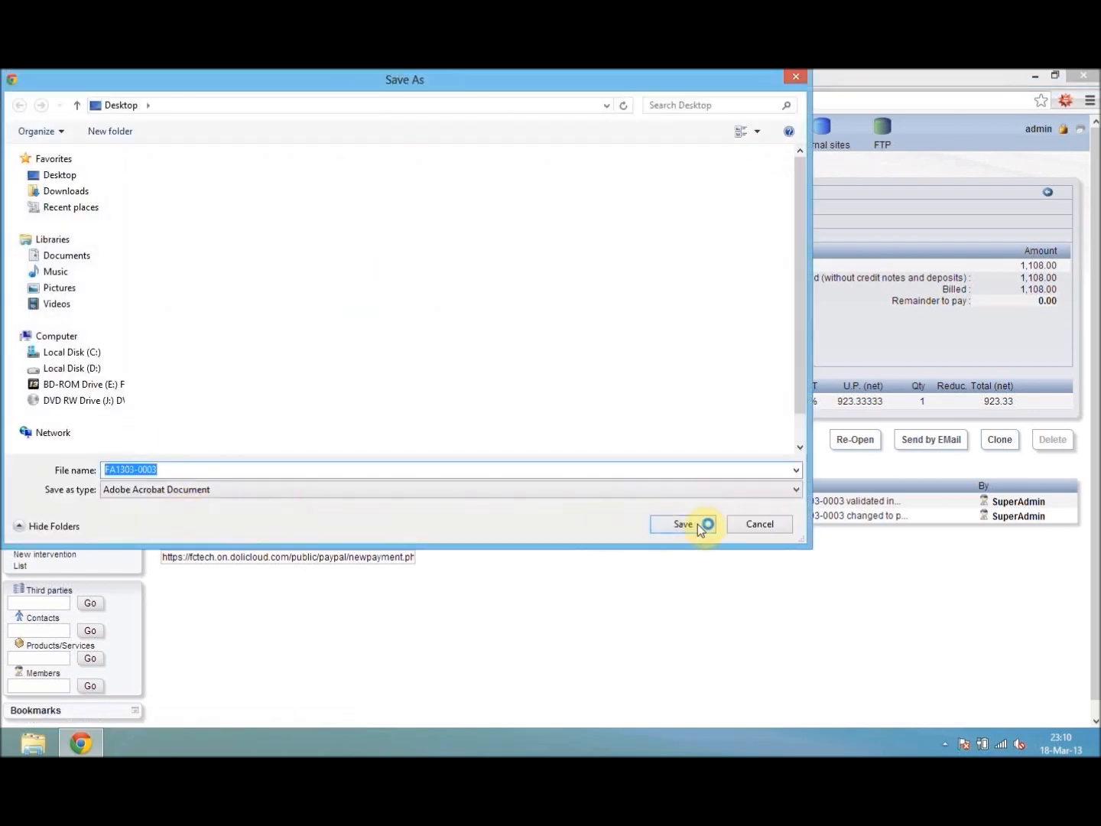
{"action": "left_click", "coordinate": [99, 714]}
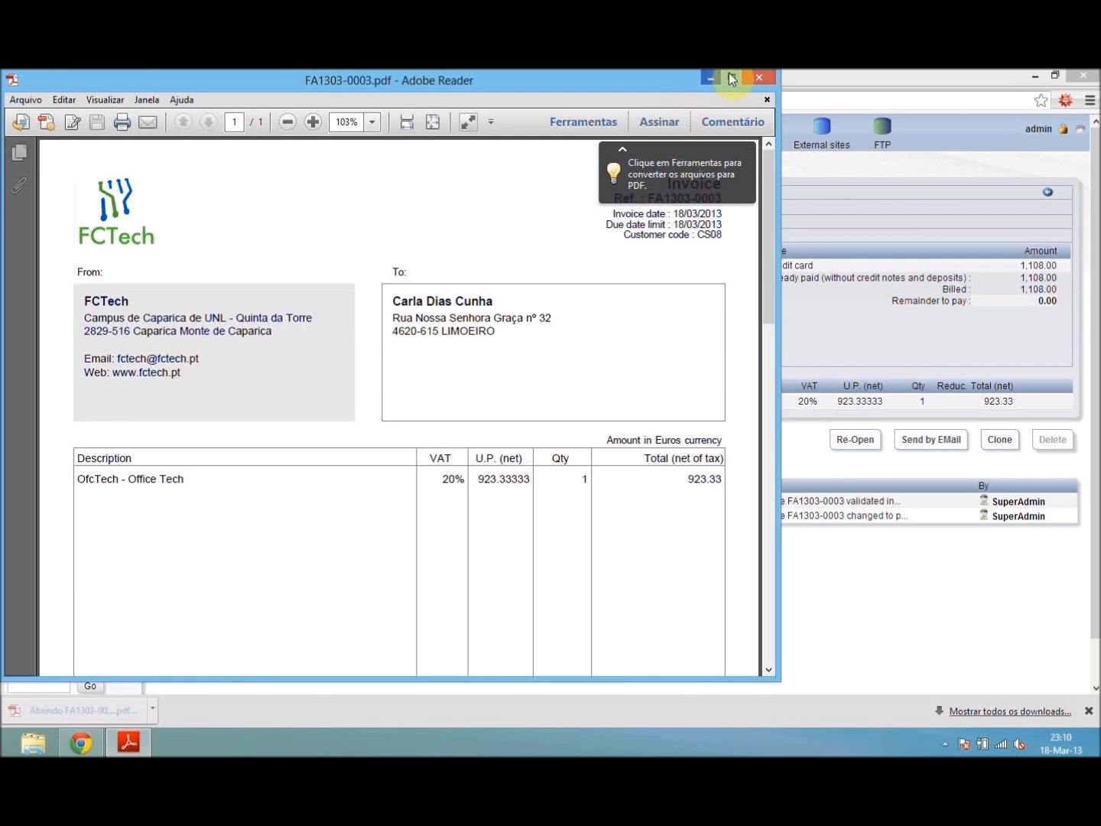
- Examine the invoice PDF's header, Office Tech line, totals and payments already done, and close the document
{"action": "double_click", "coordinate": [662, 81]}
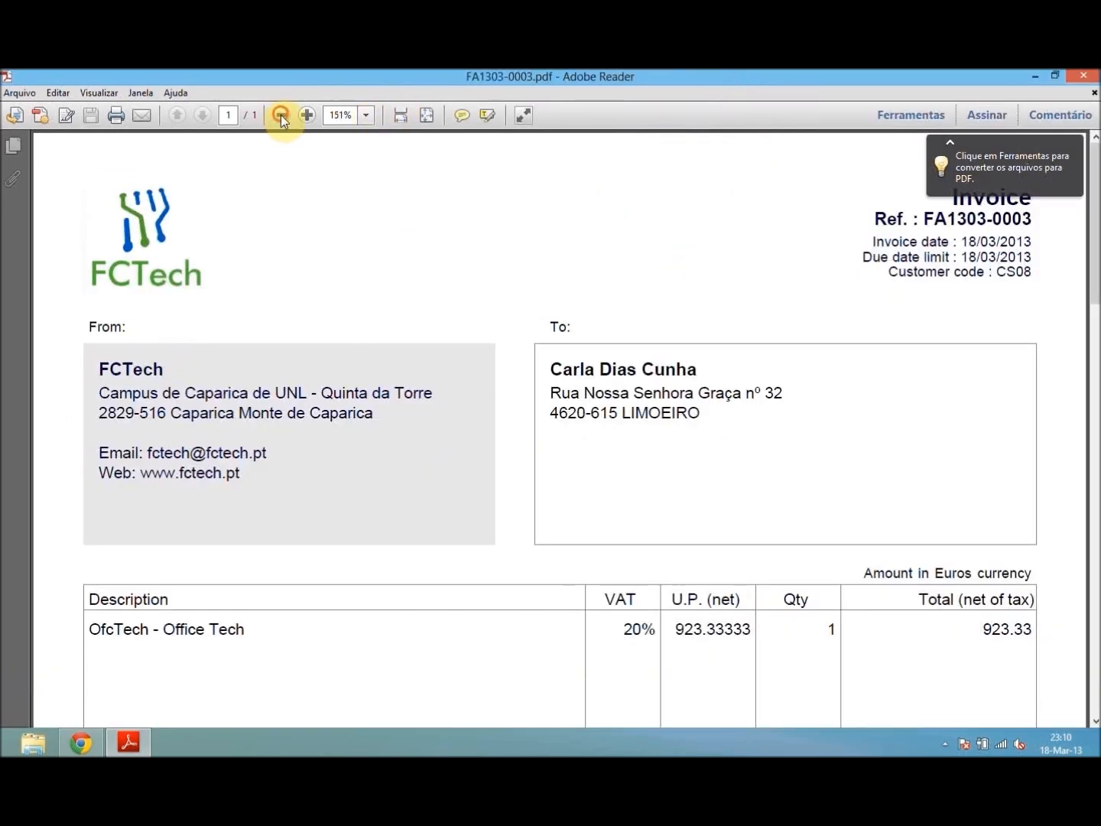
{"action": "left_click", "coordinate": [280, 115]}
{"action": "left_click", "coordinate": [281, 115]}
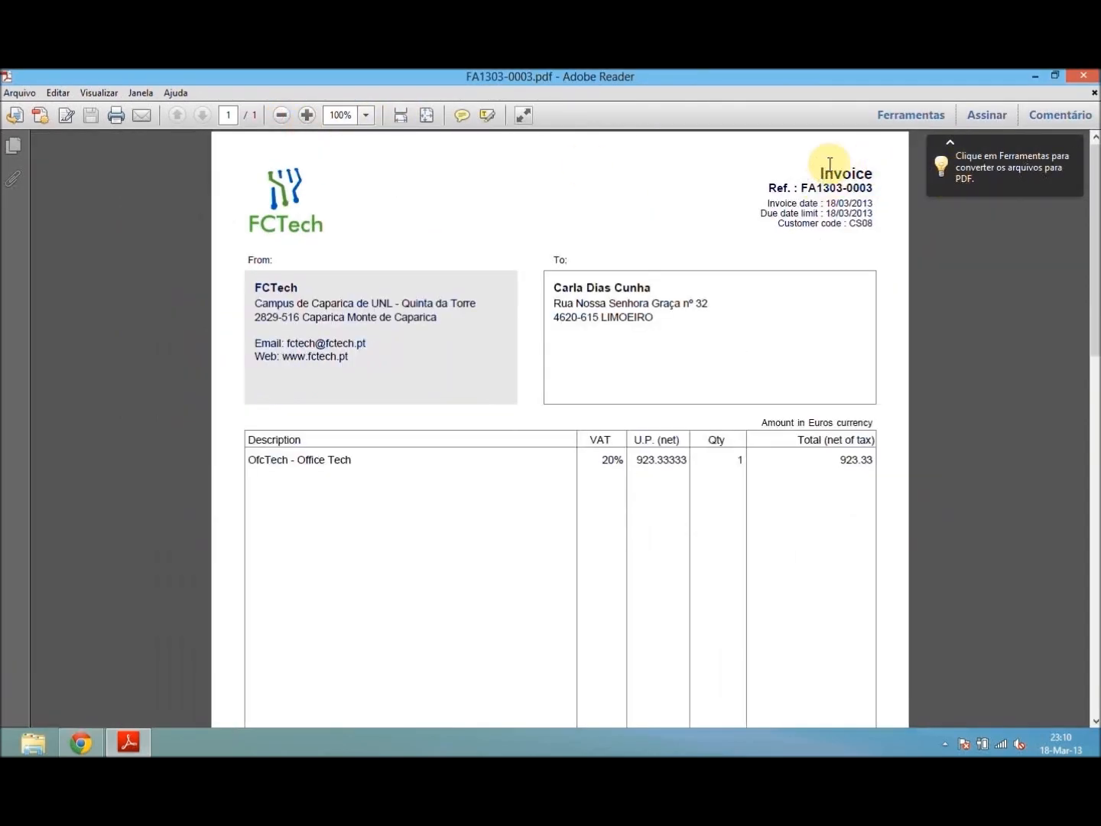
{"action": "scroll", "coordinate": [604, 299], "scroll_direction": "down", "scroll_amount": 1}
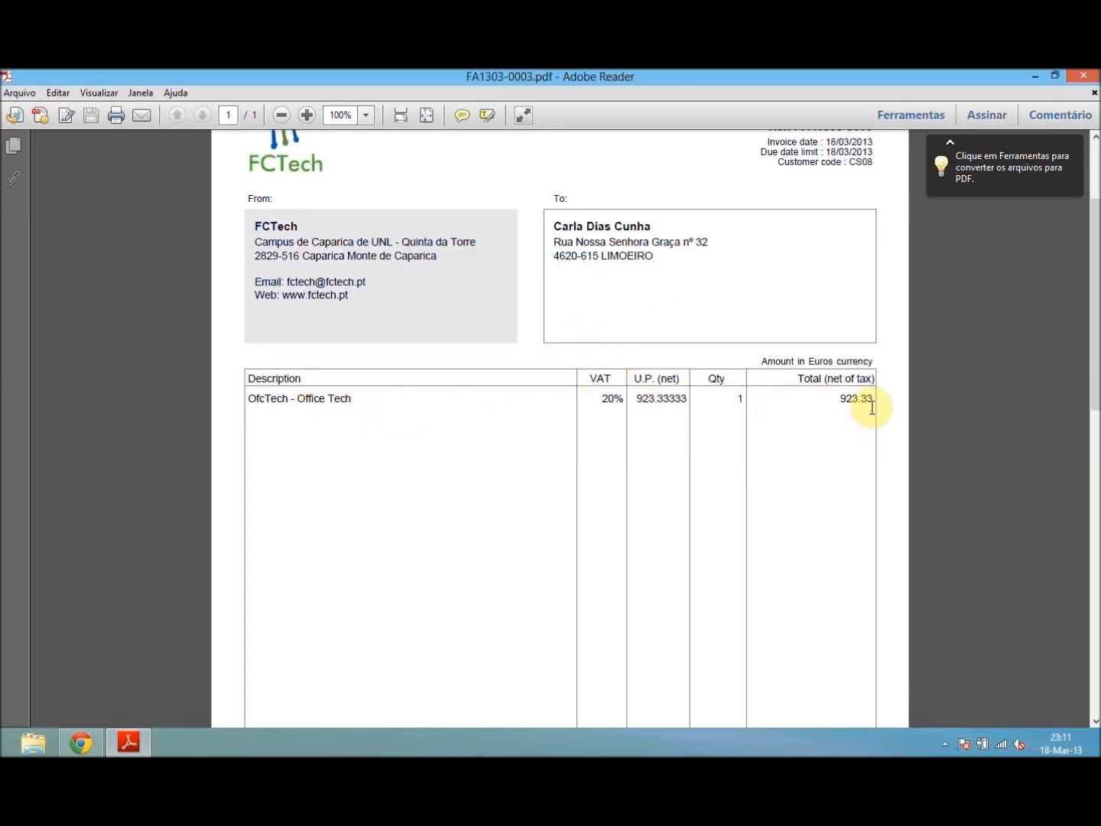
{"action": "left_click_drag", "start_coordinate": [1091, 302], "coordinate": [1077, 580]}
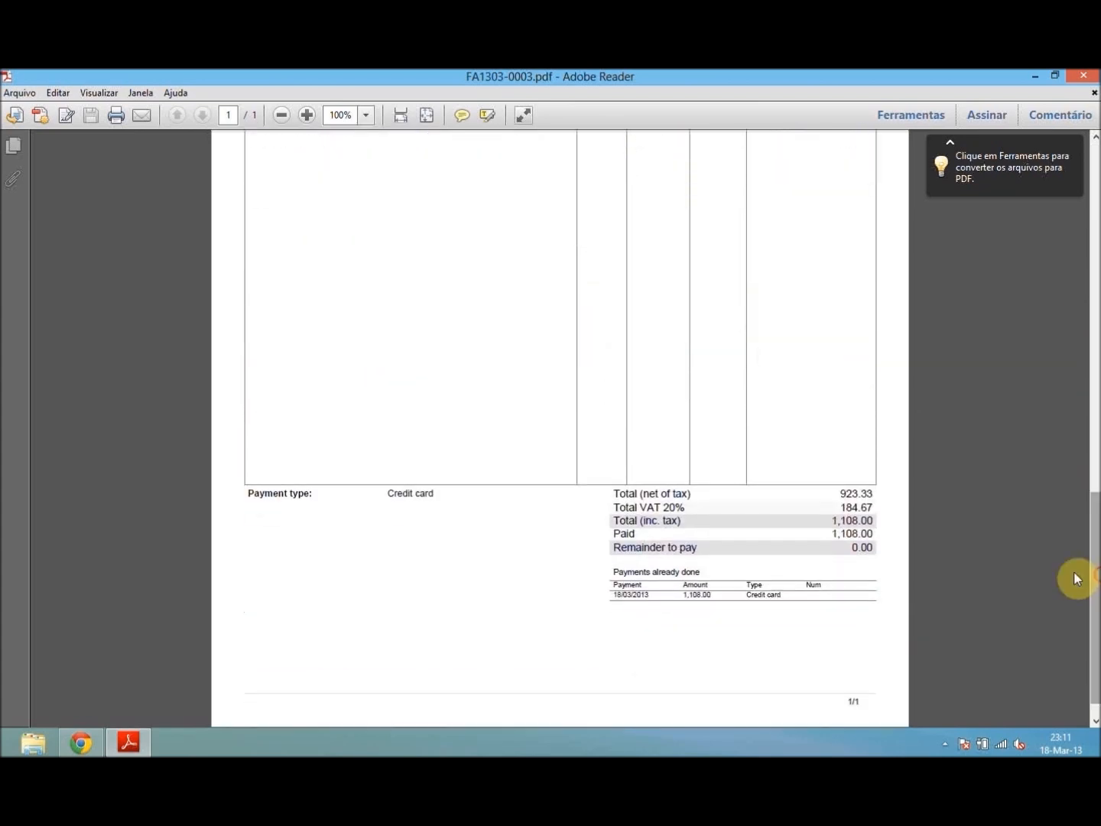
{"action": "left_click_drag", "start_coordinate": [1095, 602], "coordinate": [1089, 273]}
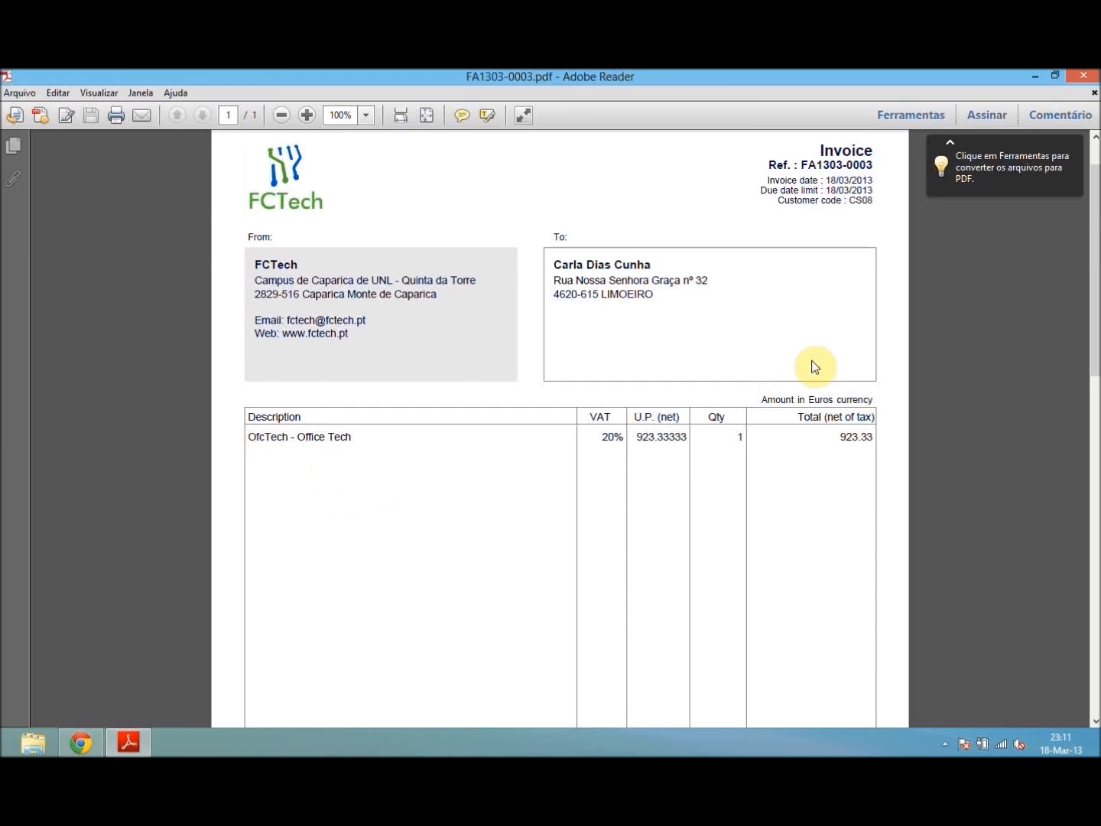
{"action": "left_click", "coordinate": [1082, 76]}
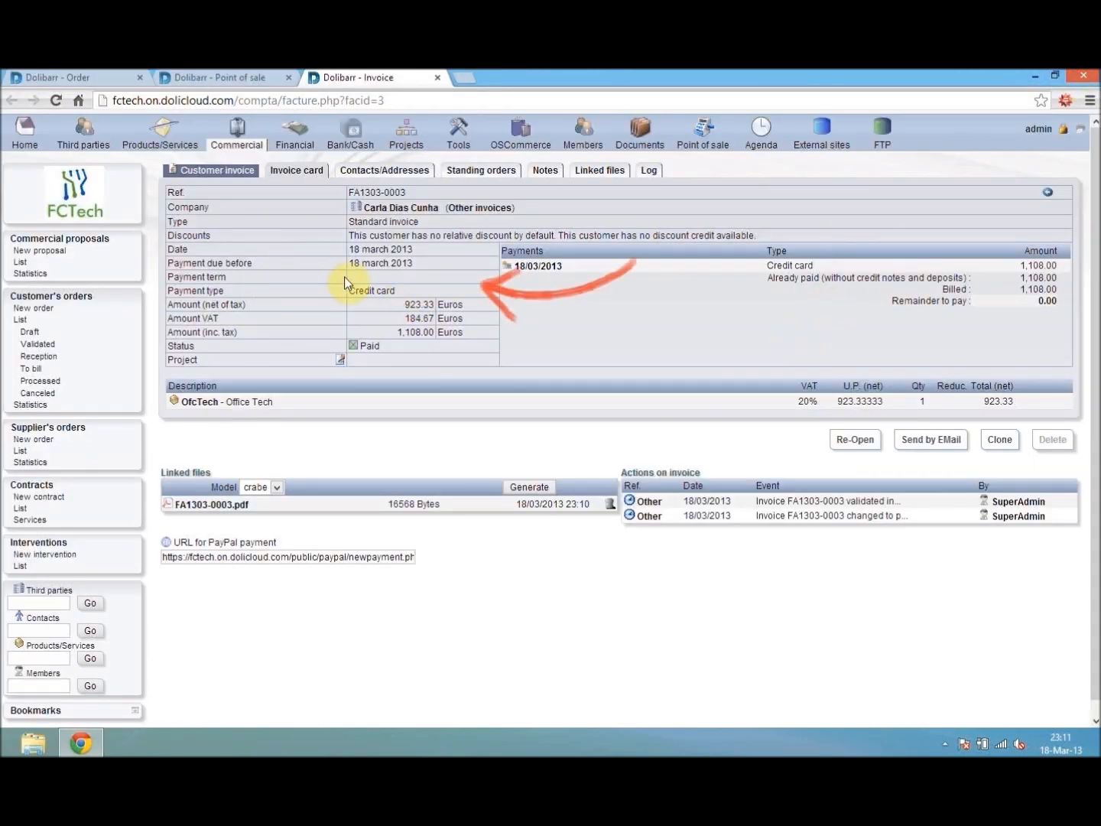
- Reconcile the pending Santander credit card customer payment under receipt number 201303 and return to the bank accounts overview
{"action": "left_click", "coordinate": [20, 137]}
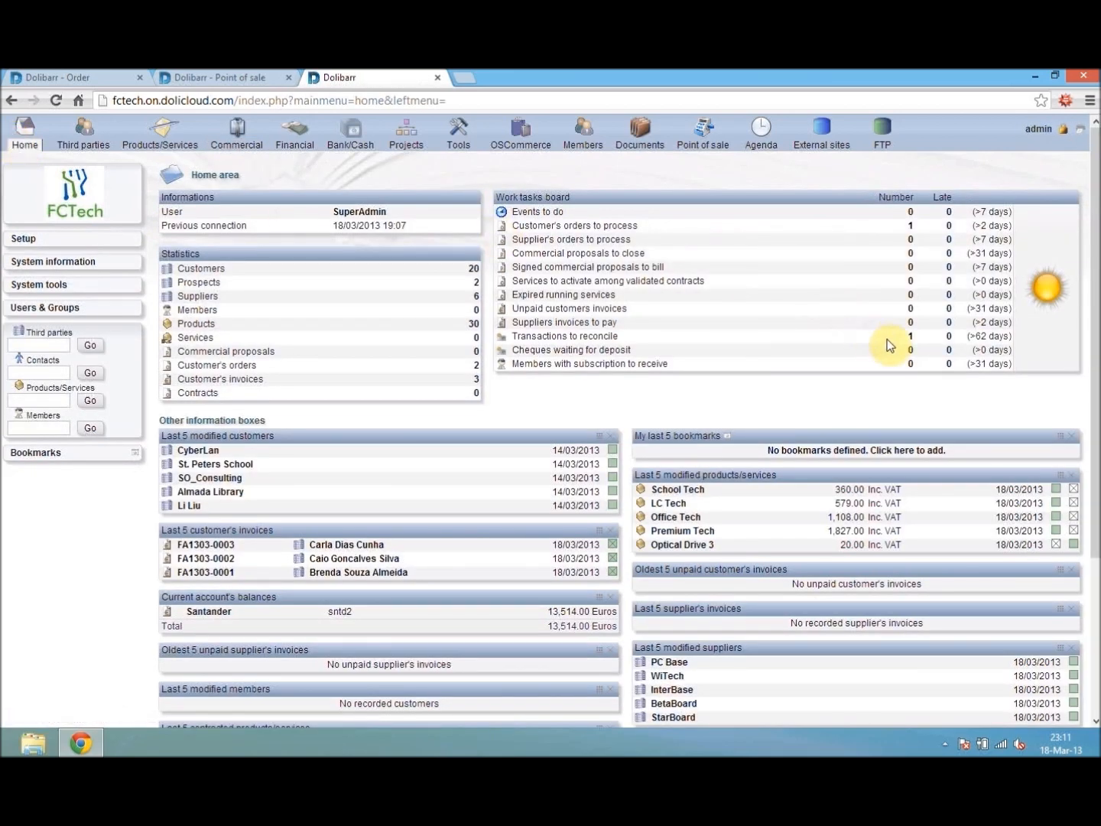
{"action": "left_click", "coordinate": [910, 338]}
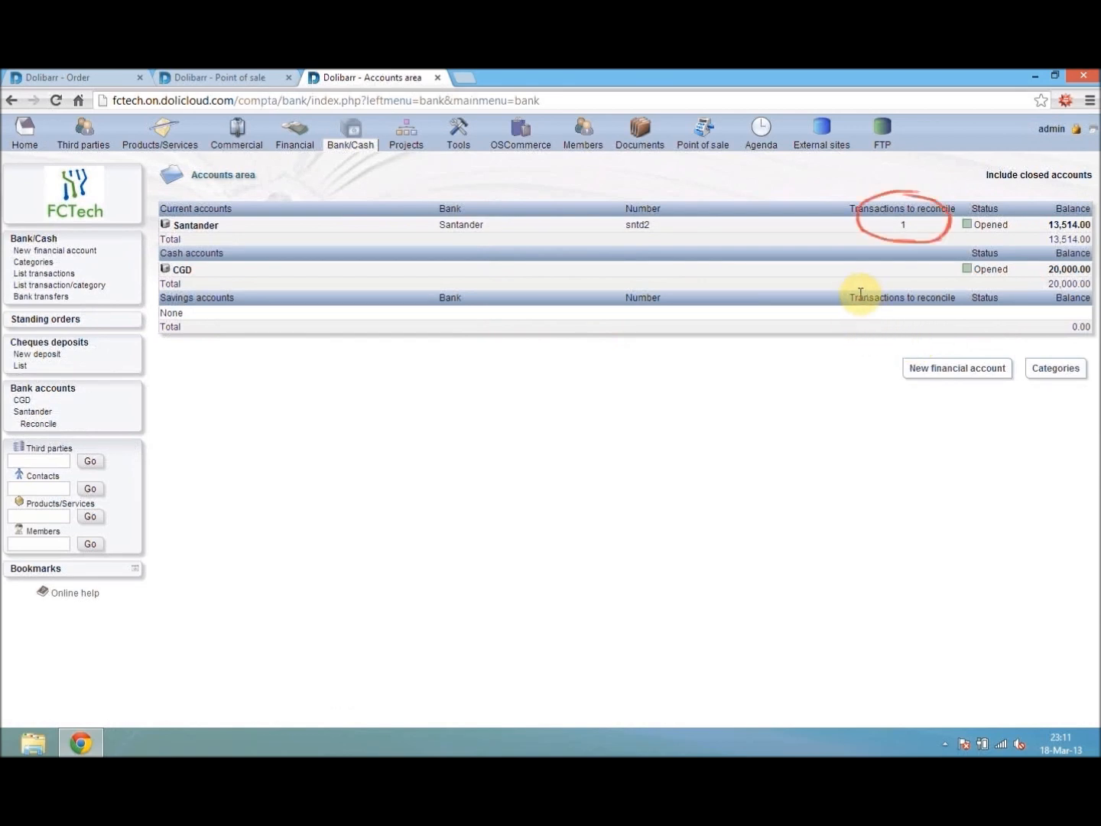
{"action": "left_click", "coordinate": [46, 425]}
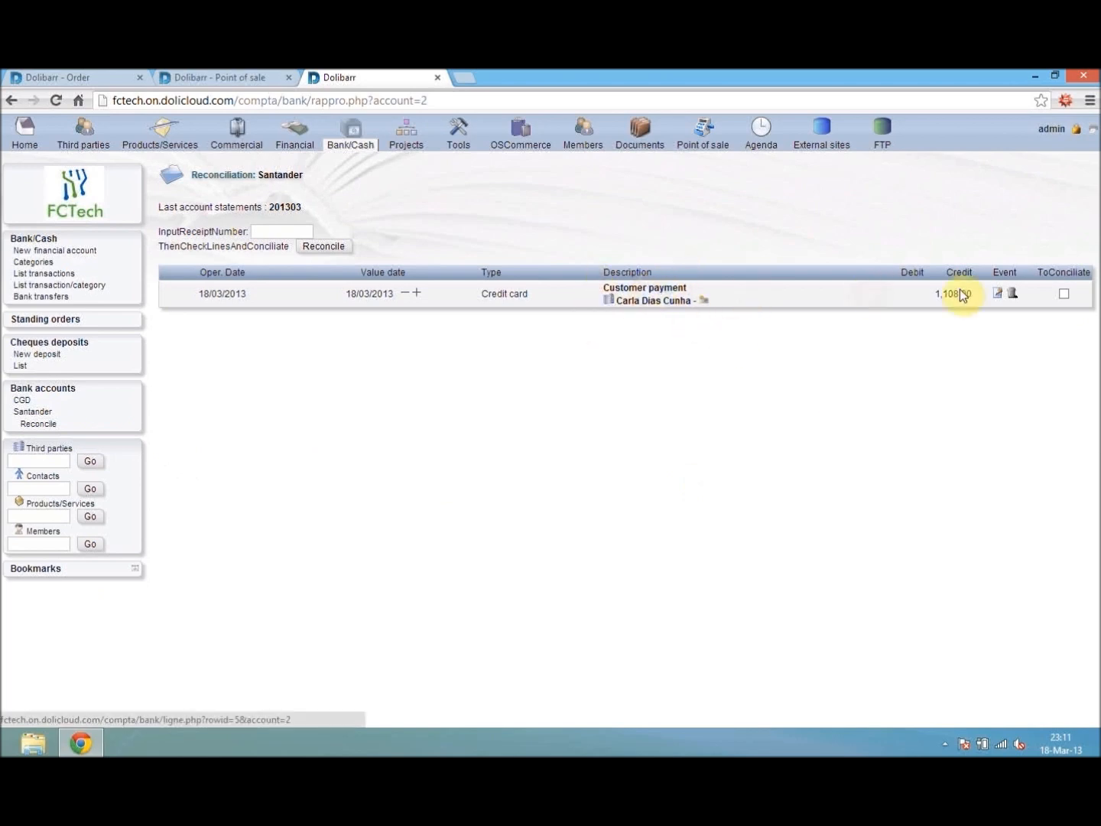
{"action": "left_click", "coordinate": [1062, 294]}
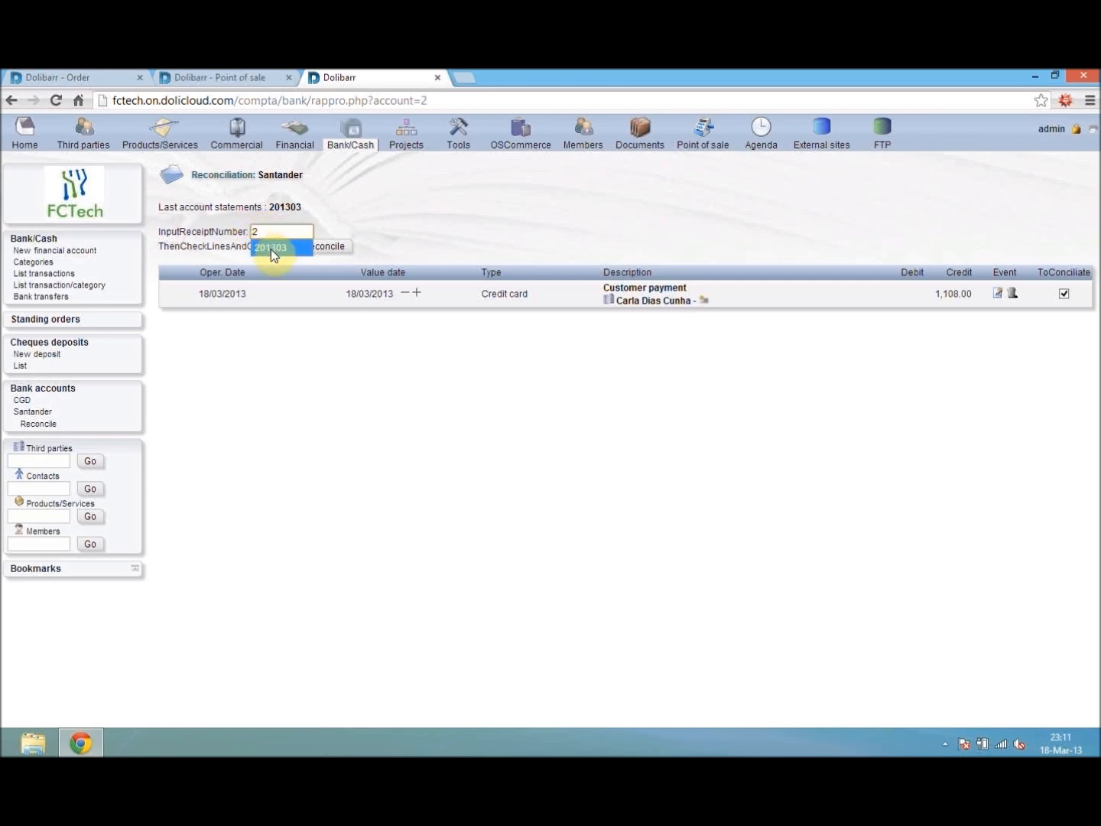
{"action": "type", "text": "2"}
{"action": "left_click", "coordinate": [271, 247]}
{"action": "left_click", "coordinate": [334, 251]}
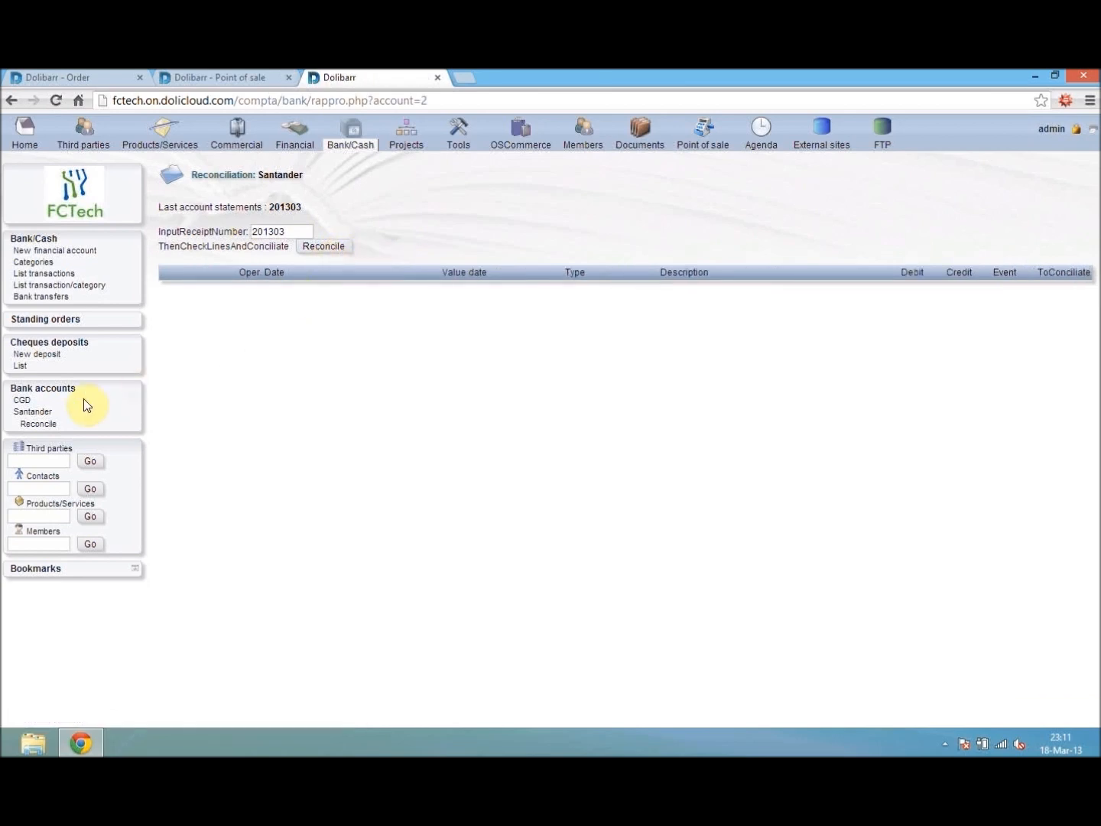
{"action": "left_click", "coordinate": [38, 388]}
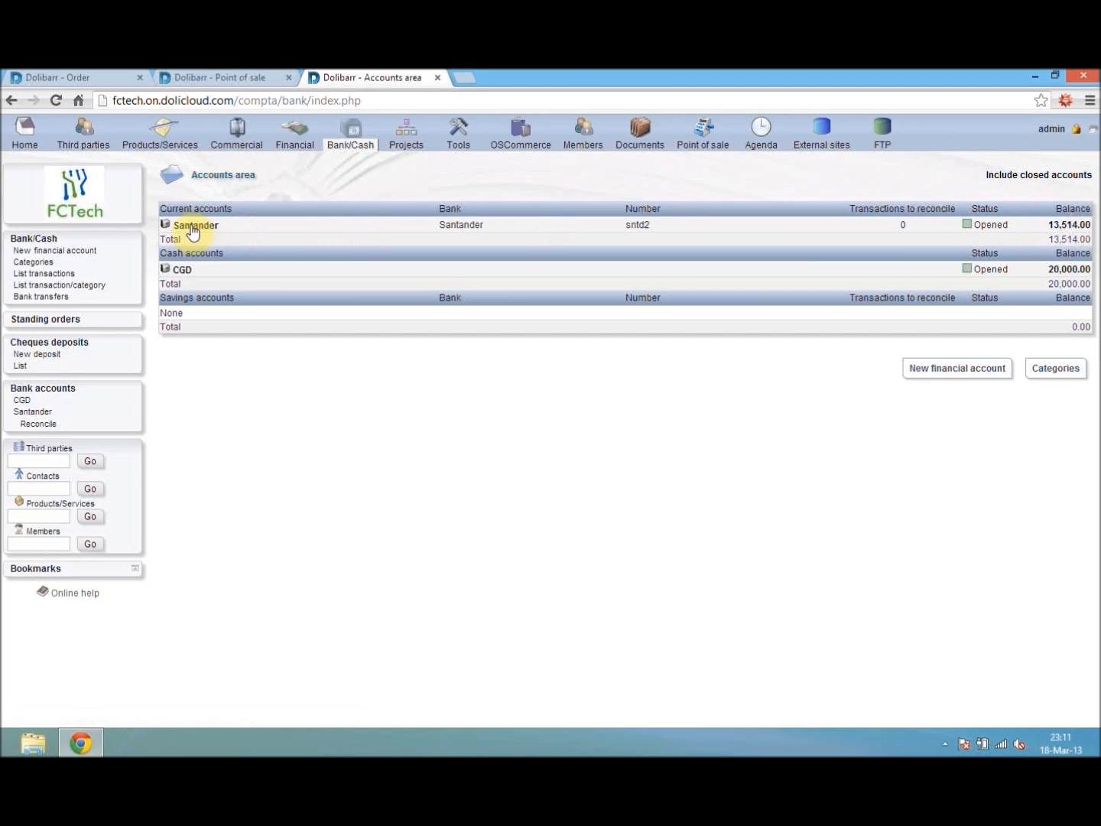
- Close the validated customer order awaiting processing, classify it as billed, and return to the home work tasks board
{"action": "left_click", "coordinate": [24, 132]}
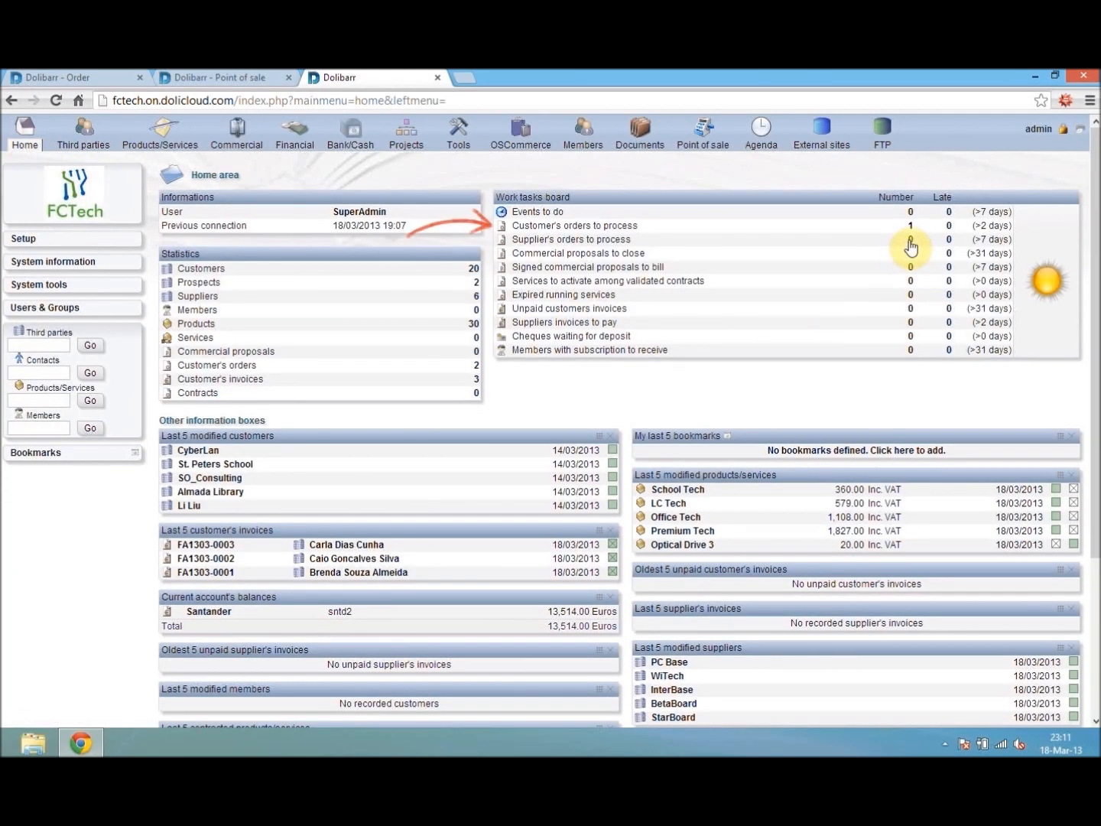
{"action": "left_click", "coordinate": [910, 226]}
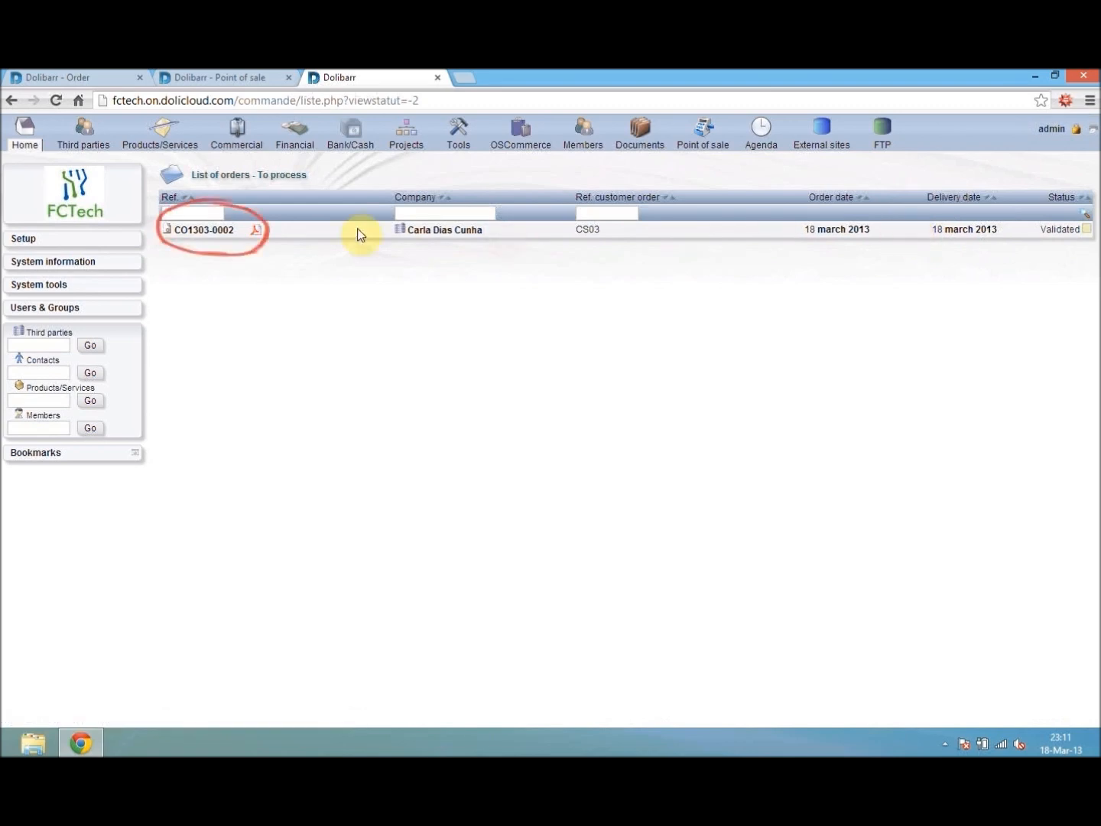
{"action": "left_click", "coordinate": [169, 235]}
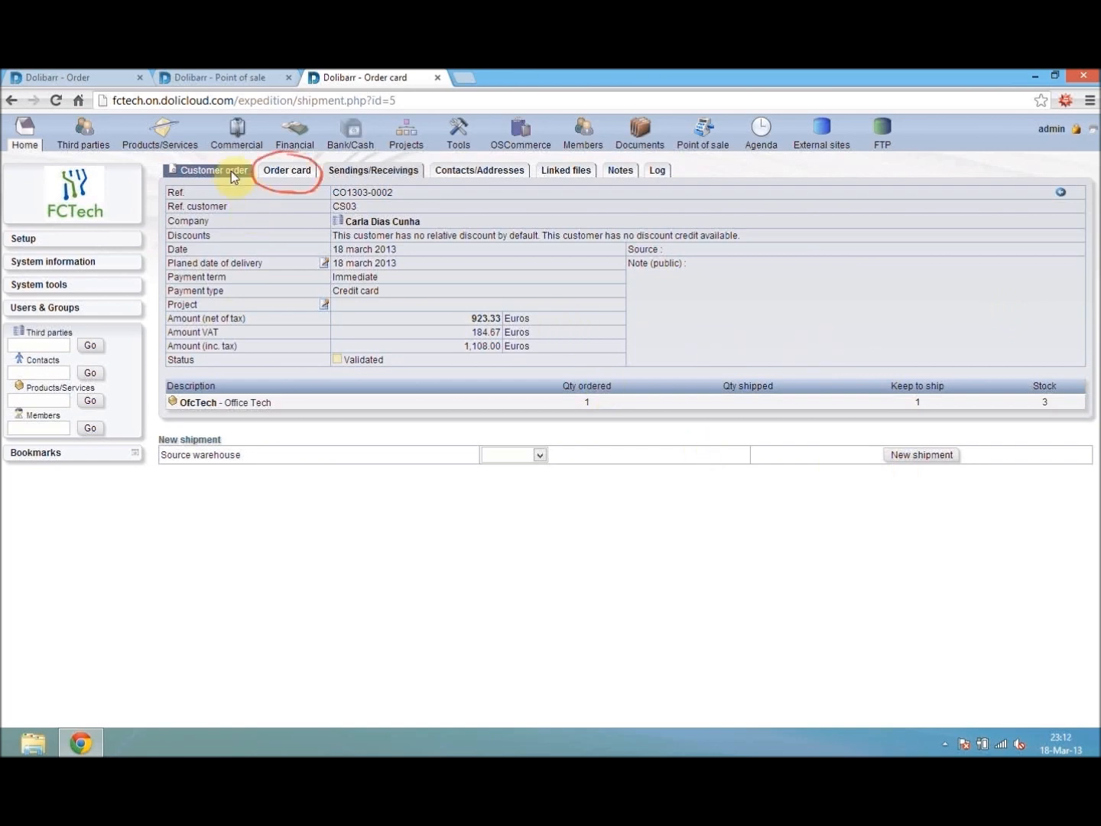
{"action": "left_click", "coordinate": [279, 173]}
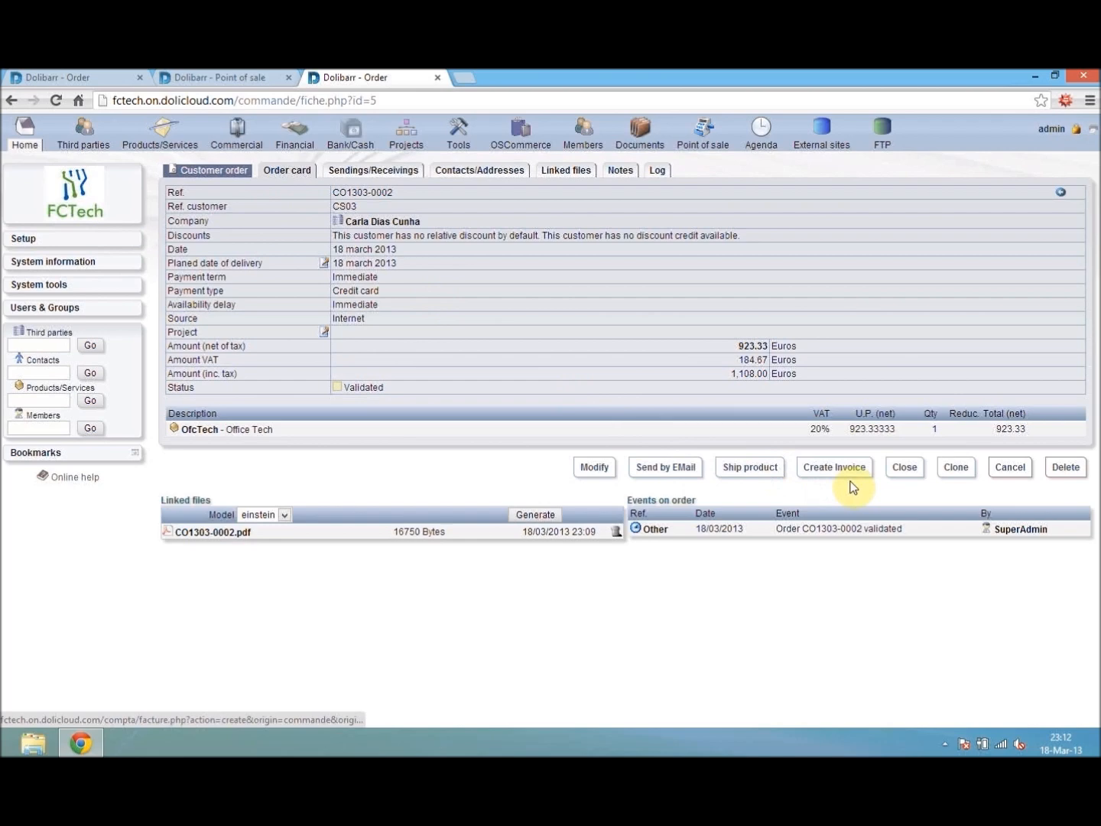
{"action": "left_click", "coordinate": [902, 472]}
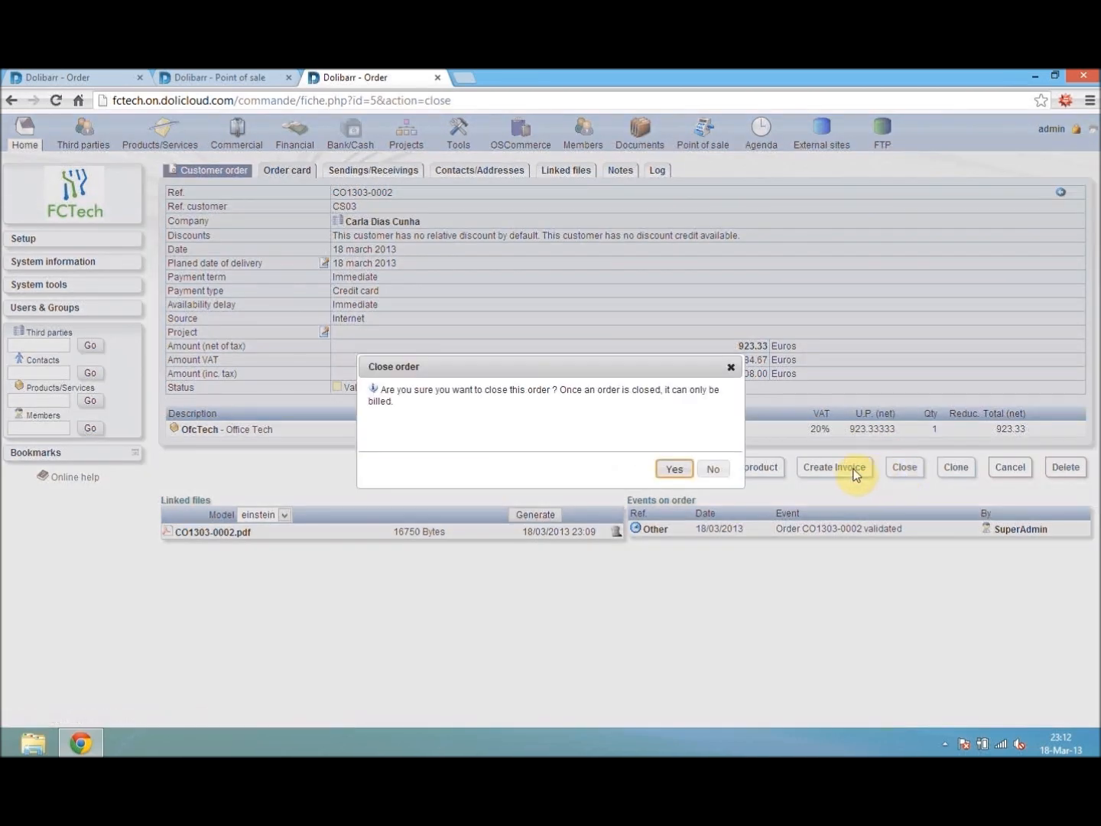
{"action": "left_click", "coordinate": [674, 469]}
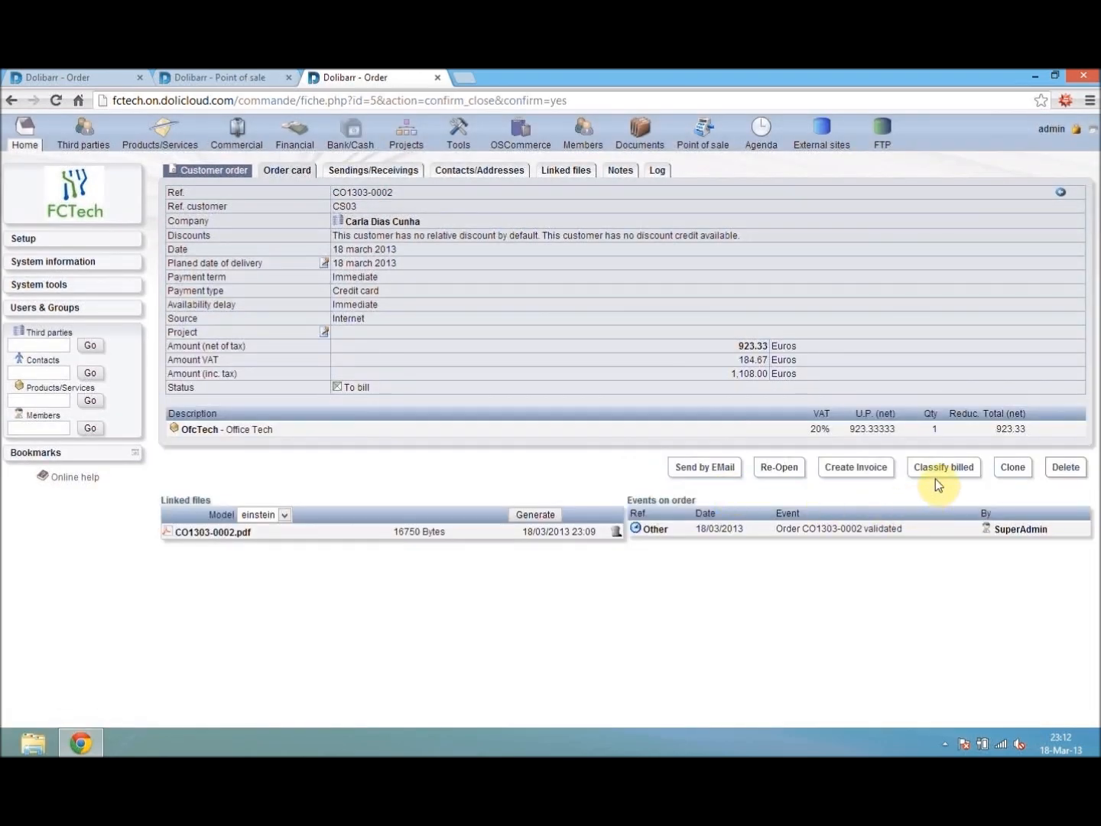
{"action": "left_click", "coordinate": [938, 476]}
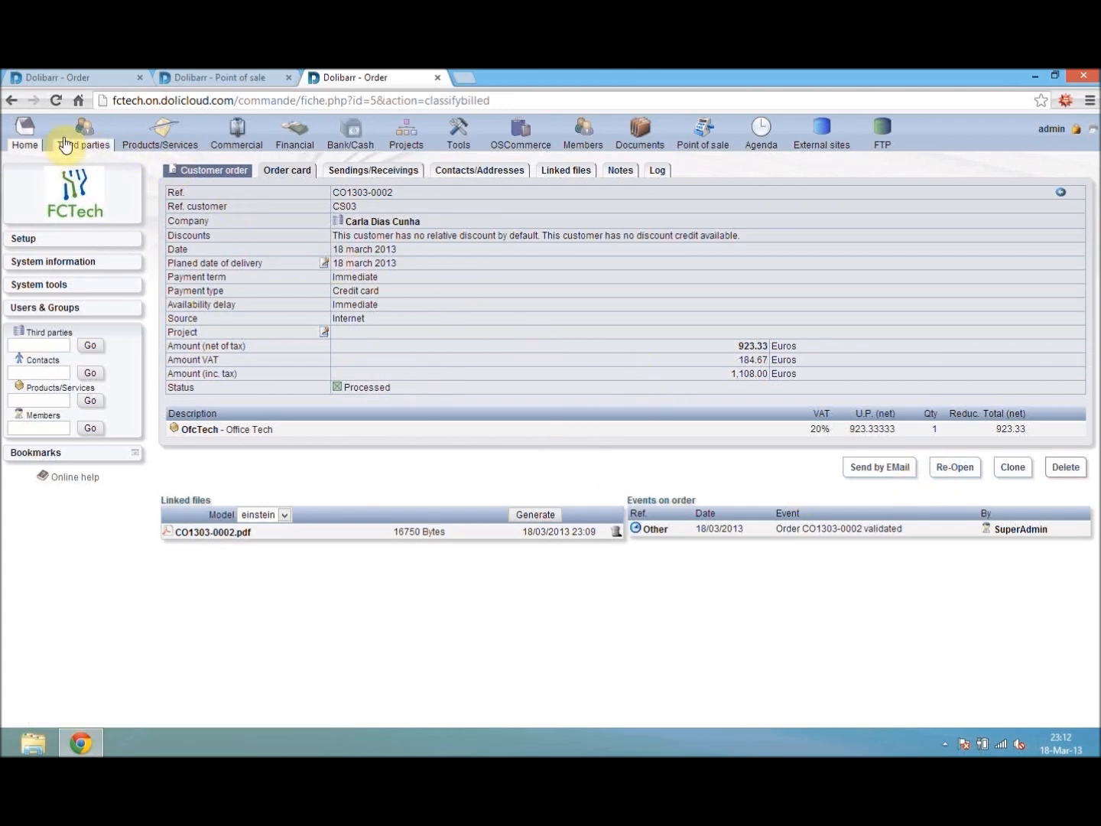
{"action": "left_click", "coordinate": [23, 136]}
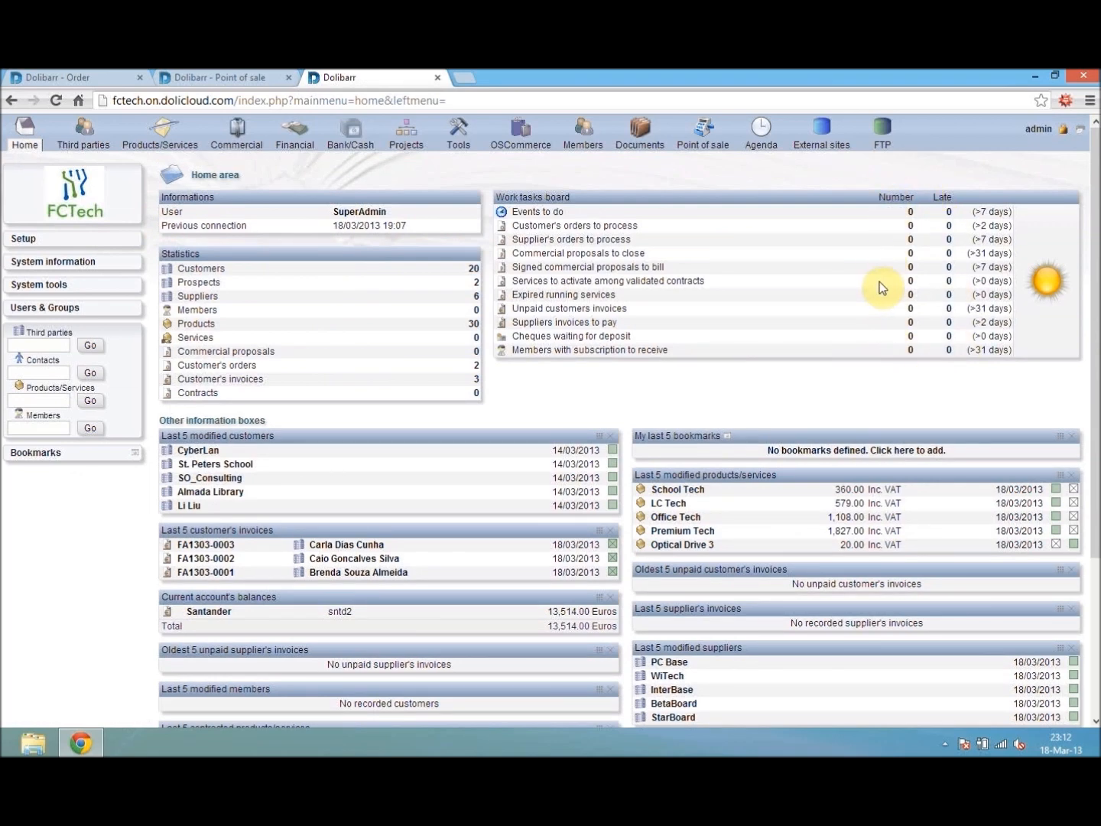
- Open the OfcTech - Office Tech product from the products list and view its unit statistics for the last 12 months
{"action": "left_click", "coordinate": [189, 137]}
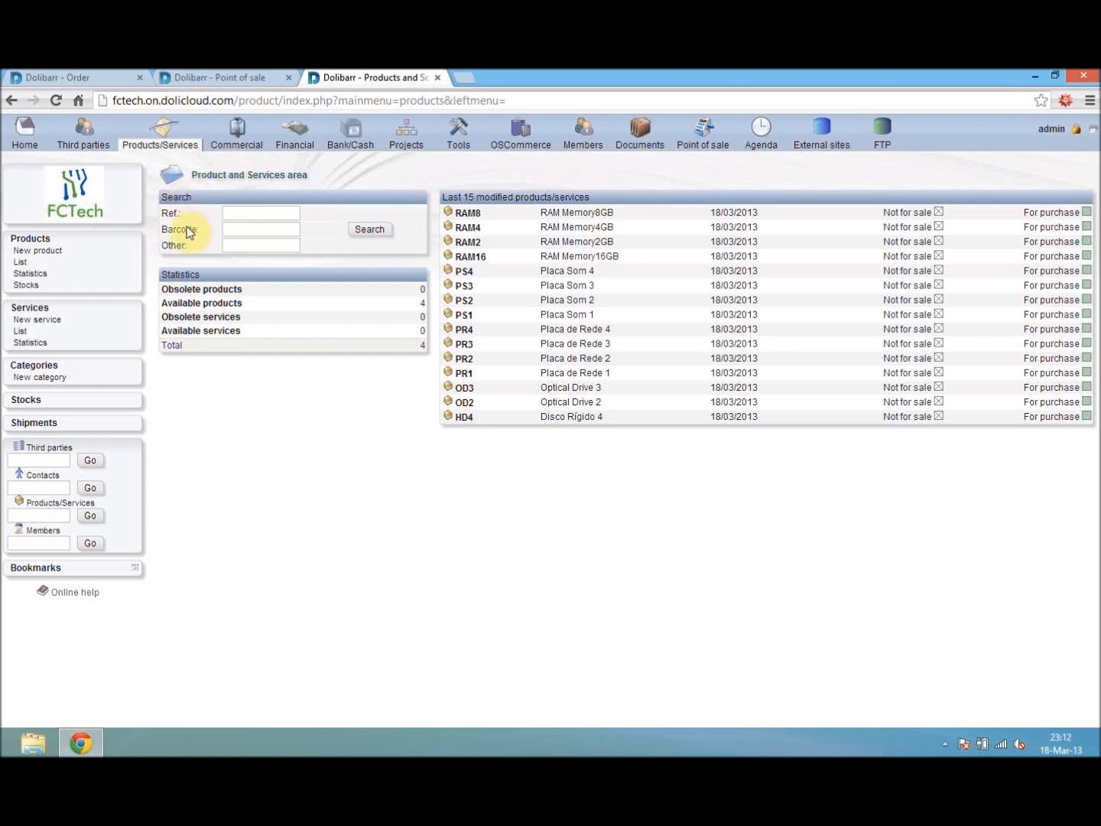
{"action": "left_click", "coordinate": [17, 263]}
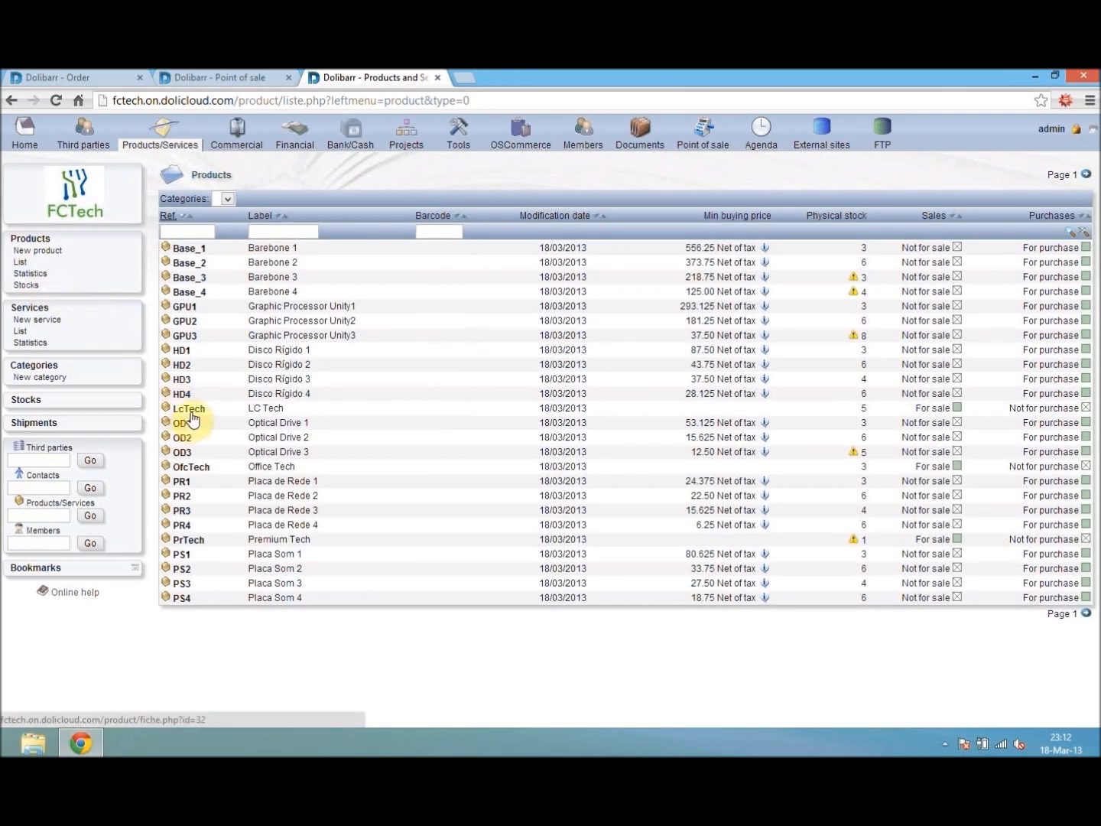
{"action": "left_click", "coordinate": [188, 474]}
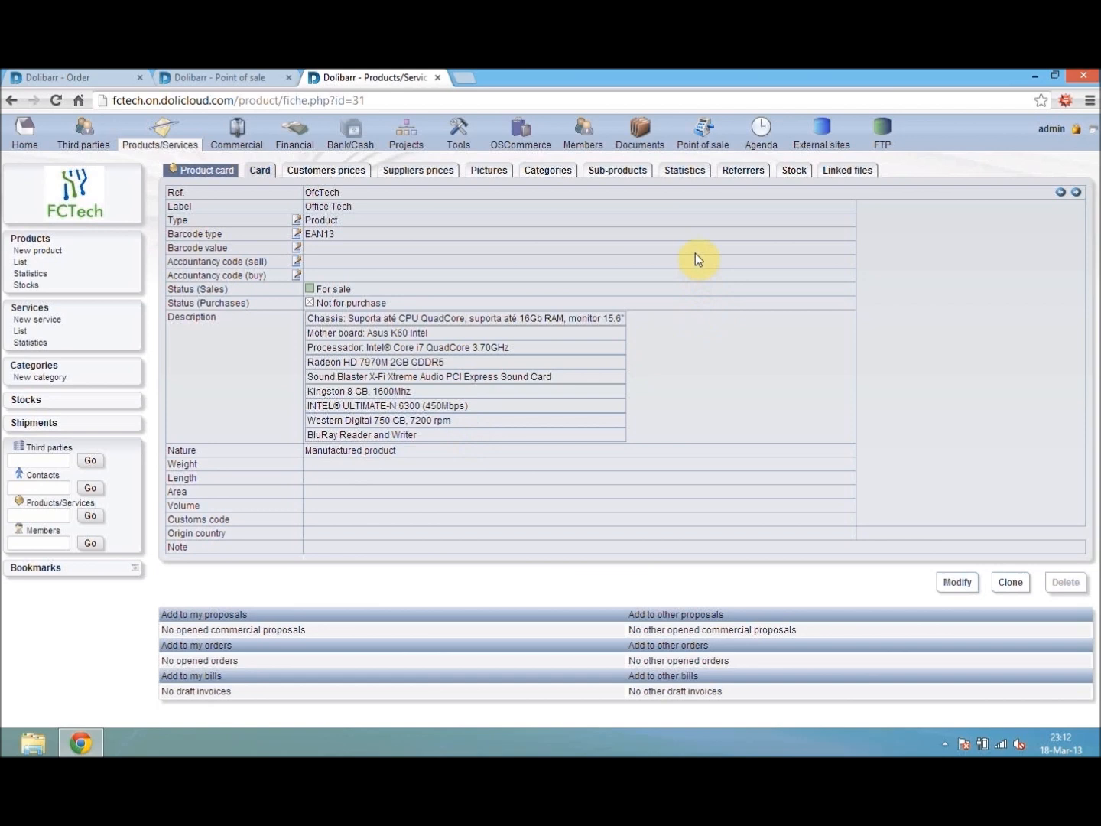
{"action": "left_click", "coordinate": [688, 171]}
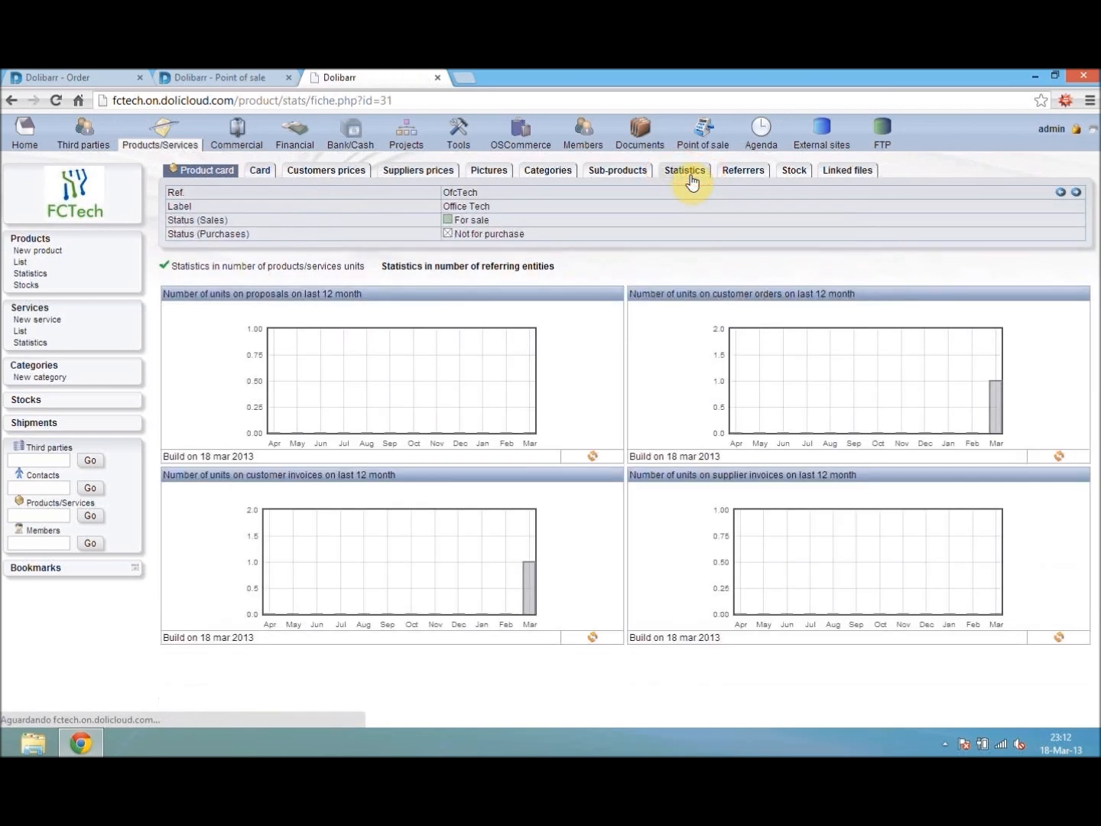